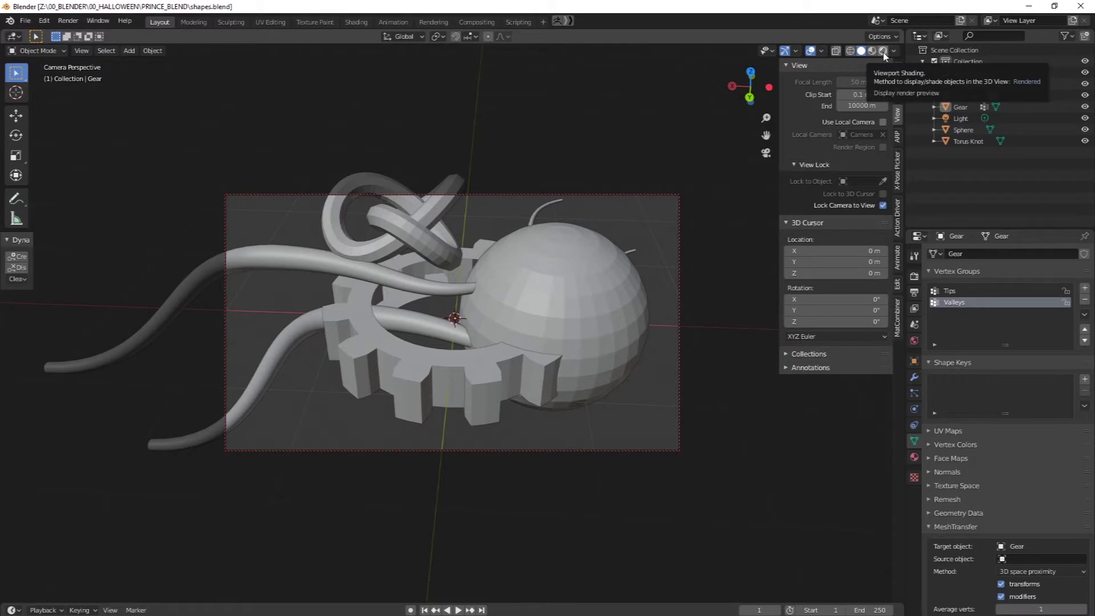
Step: Show the pink rendered preview, nudge the camera framing slightly, and select the sphere
left_click(883, 52)
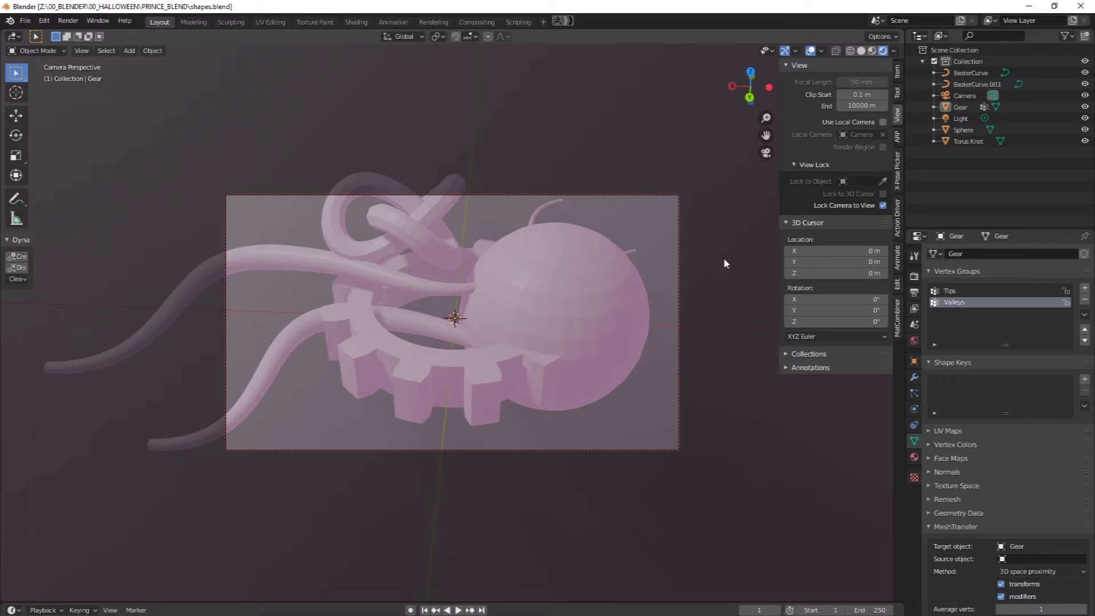
mouse_move(647, 298)
middle_mouse_down()
mouse_move(677, 252)
mouse_move(665, 296)
middle_mouse_up()
left_click(606, 262)
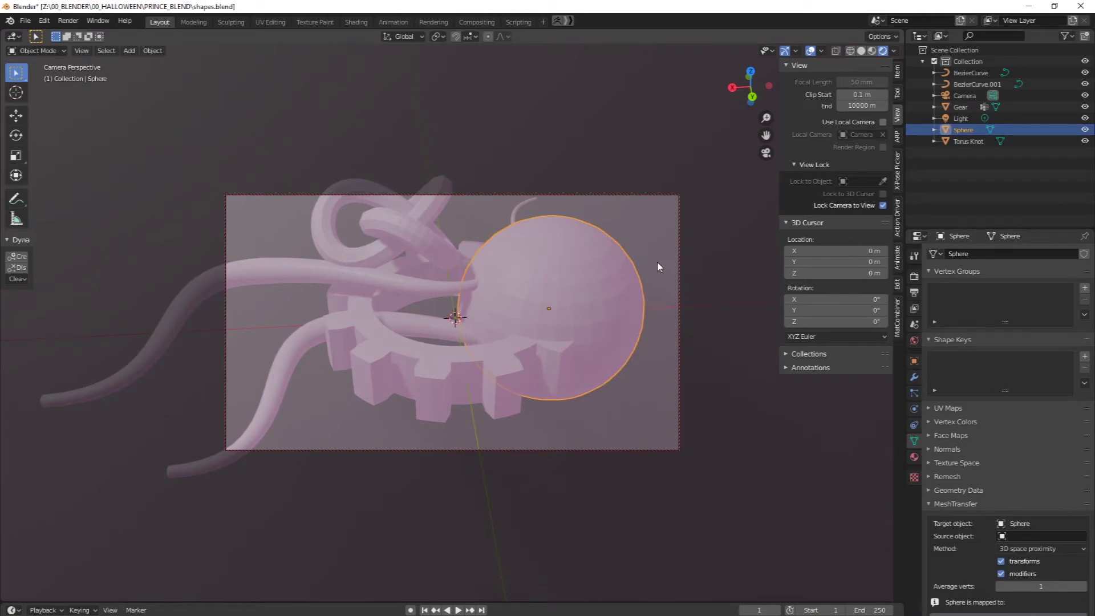
left_click(422, 241)
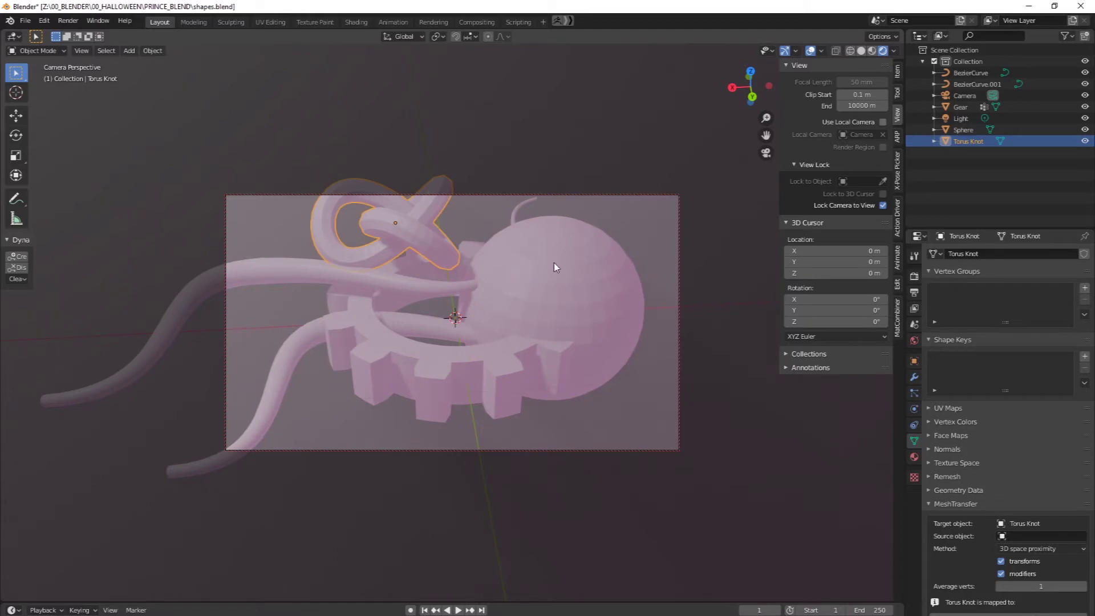
left_click(553, 262)
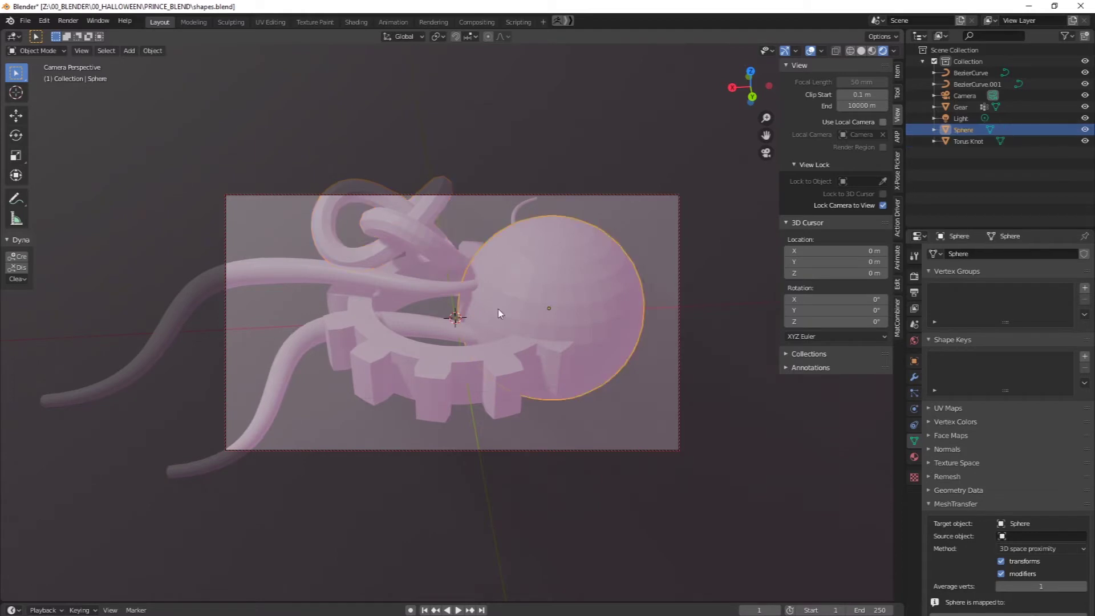
right_click(560, 278)
Step: Add a Subdivision Surface modifier to the sphere
key("Escape")
left_click(914, 379)
left_click(963, 255)
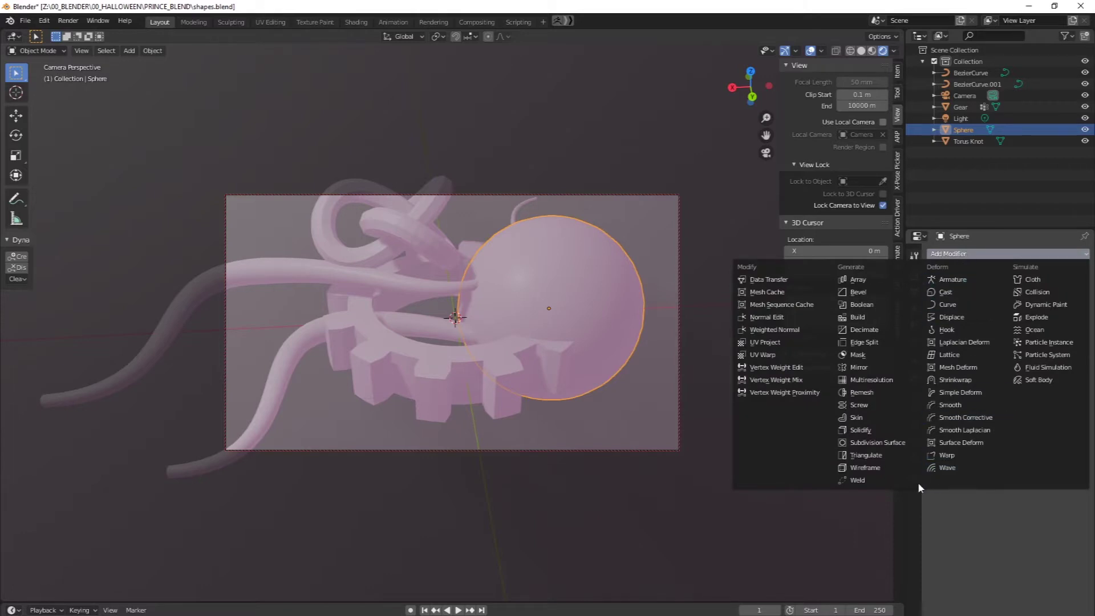
left_click(877, 442)
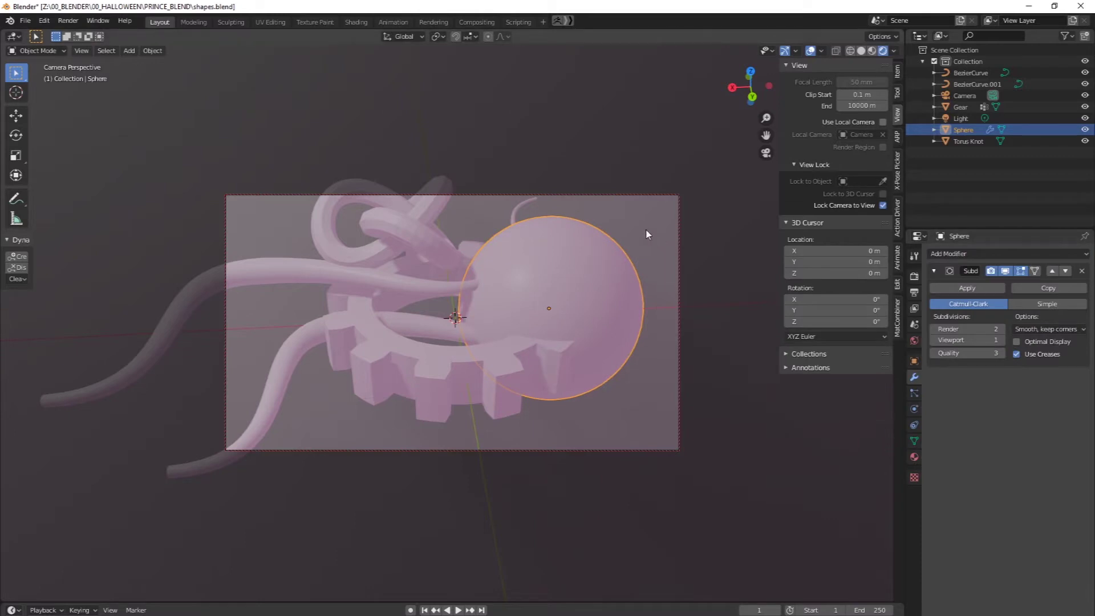
Step: Add a Subdivision Surface modifier to the torus knot and shade it smooth
left_click(413, 224)
left_click(990, 253)
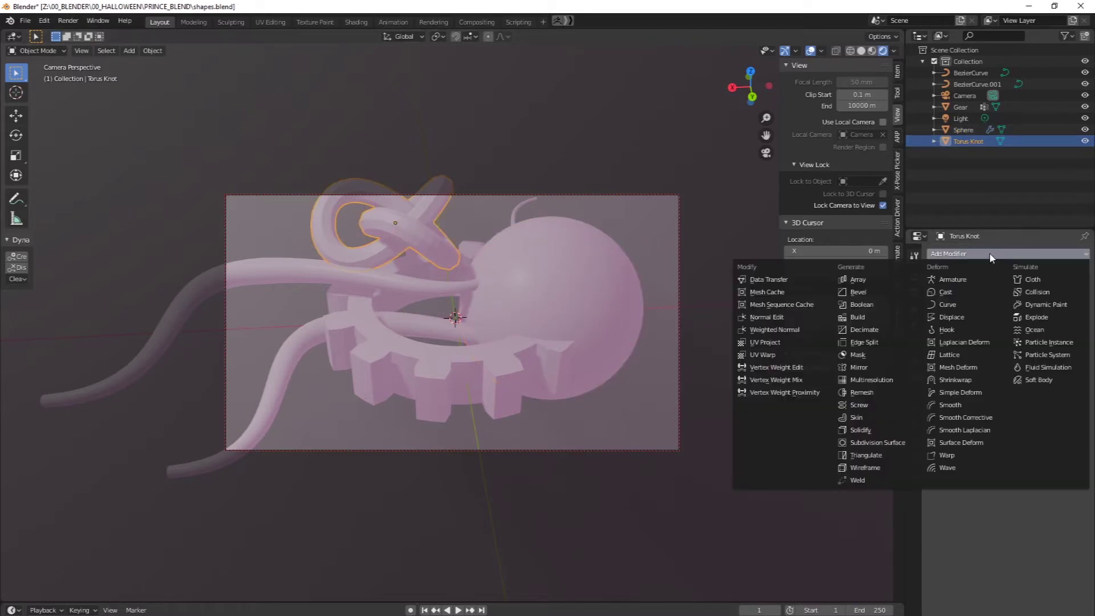
left_click(879, 445)
right_click(411, 220)
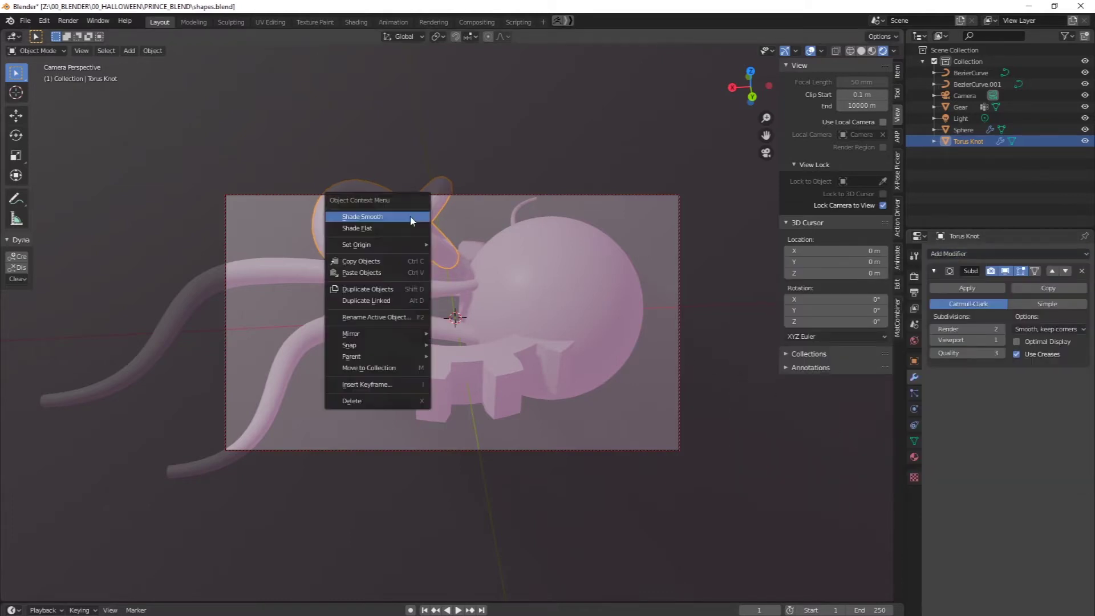
left_click(411, 217)
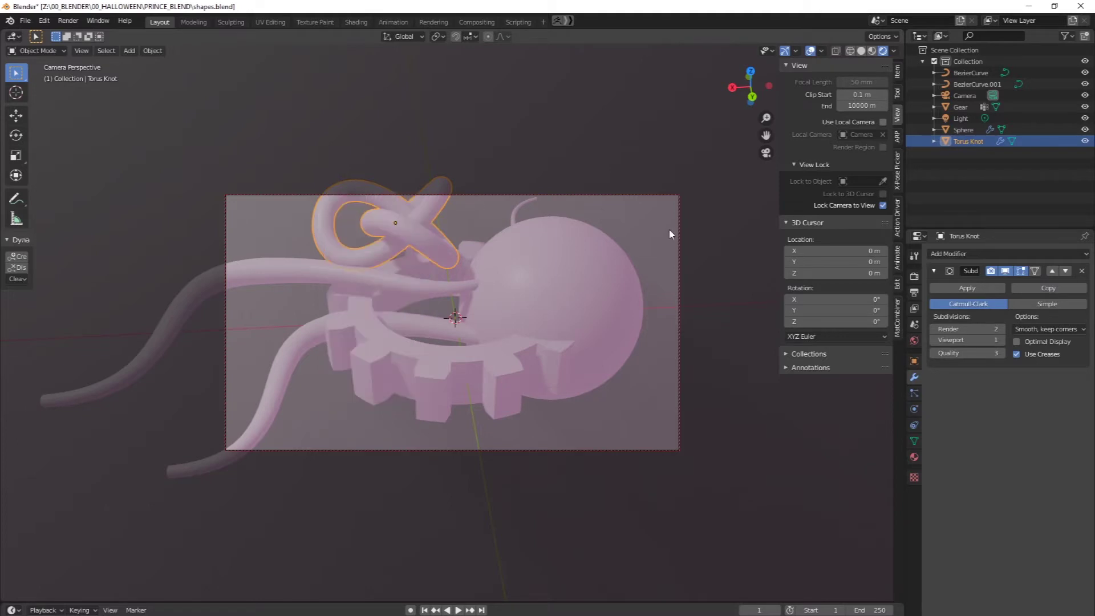
Step: Scale the sphere to about 0.362 and move it into the frame's top-right corner
left_click(573, 328)
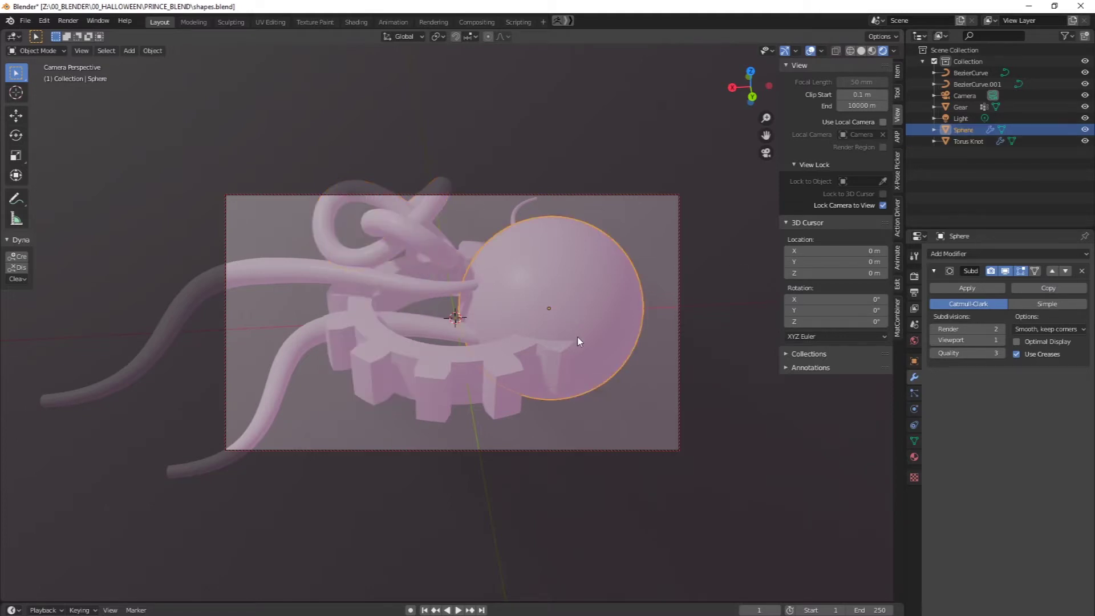
key("s")
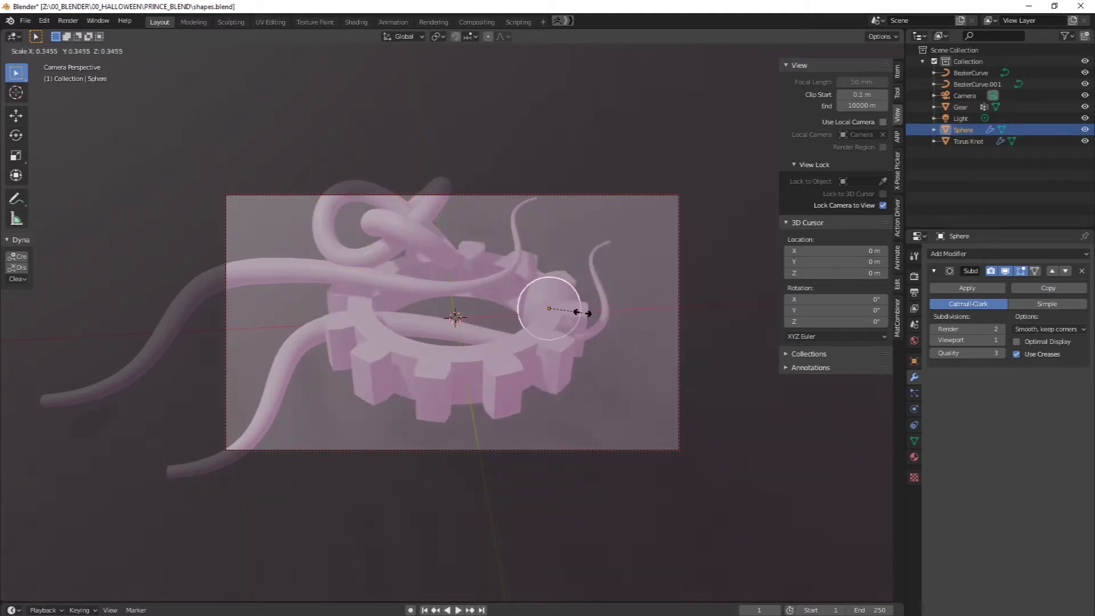
left_click(583, 313)
key("g")
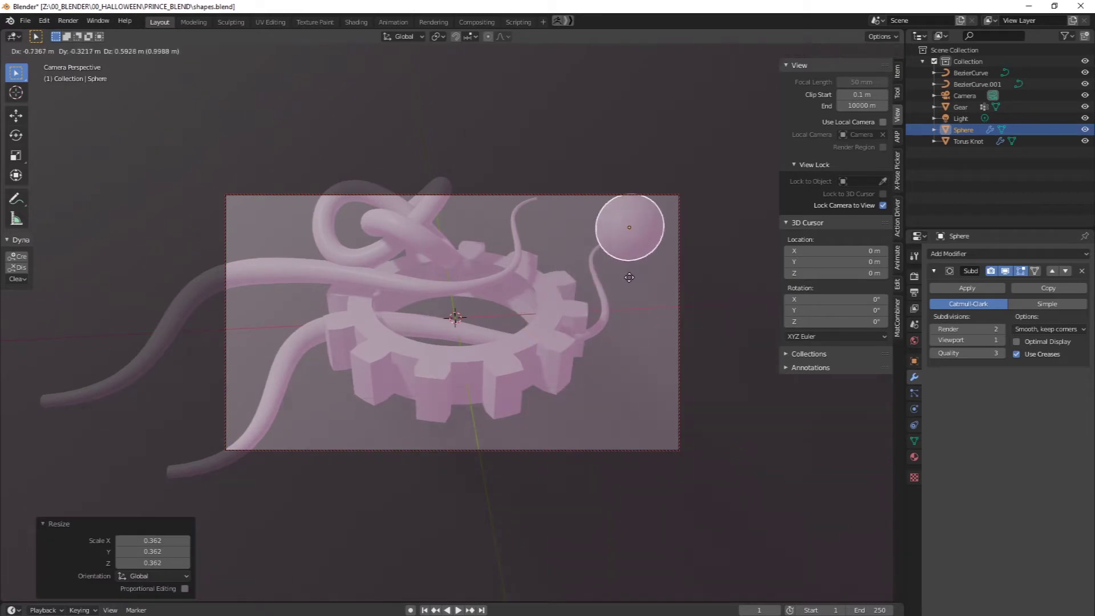
left_click(621, 285)
Step: Rotate the gear about -97° so it stands upright
left_click(499, 377)
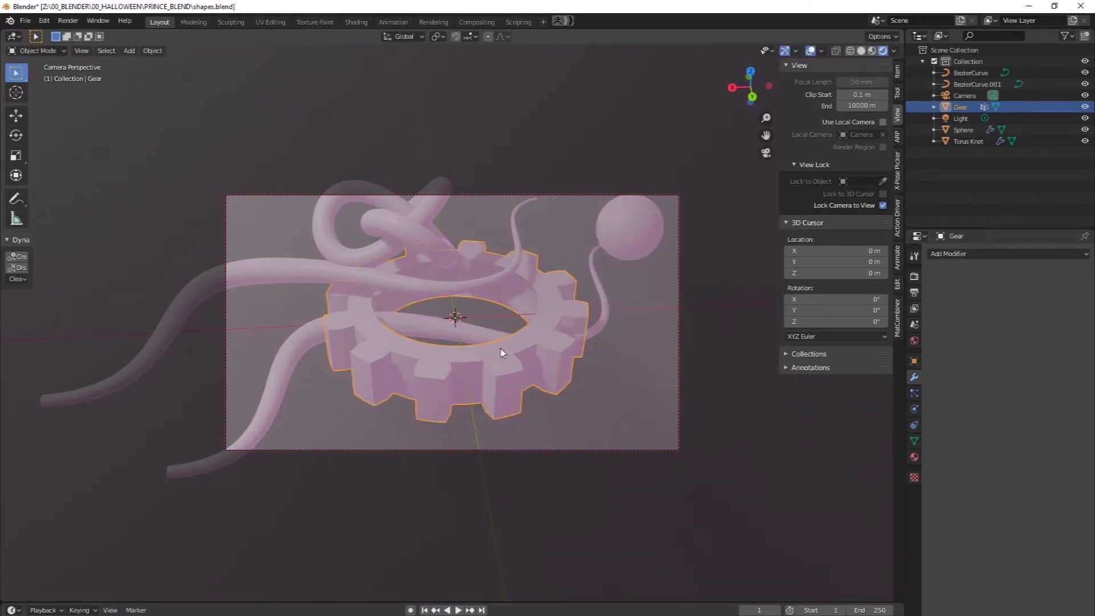
key("r")
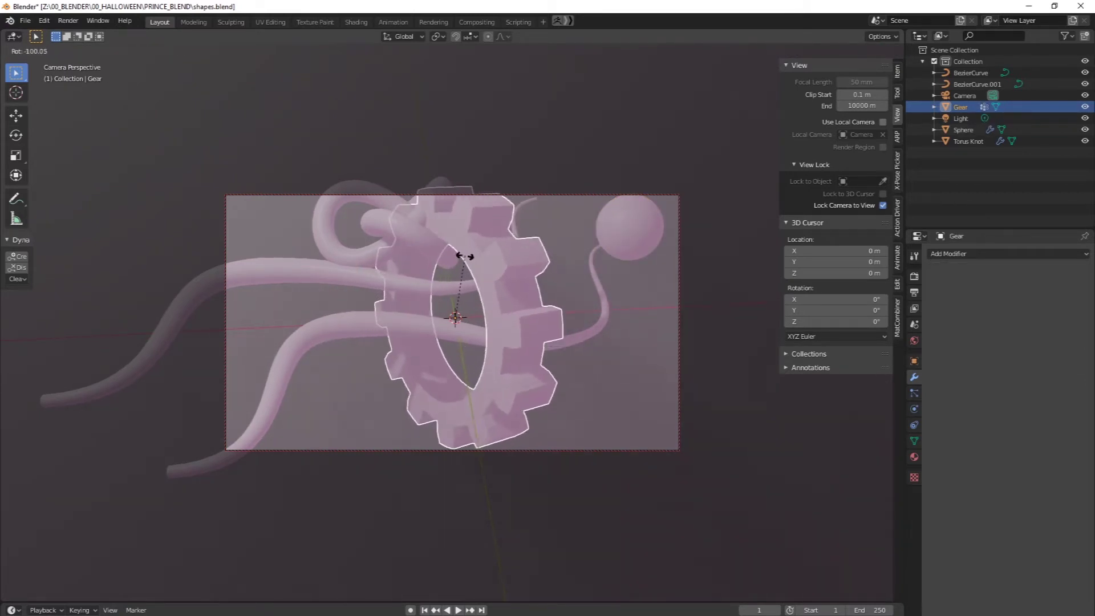
left_click(469, 255)
Step: Move the upper tube BezierCurve.001 higher and right, and rotate the lower tube -26.6°
left_click(316, 283)
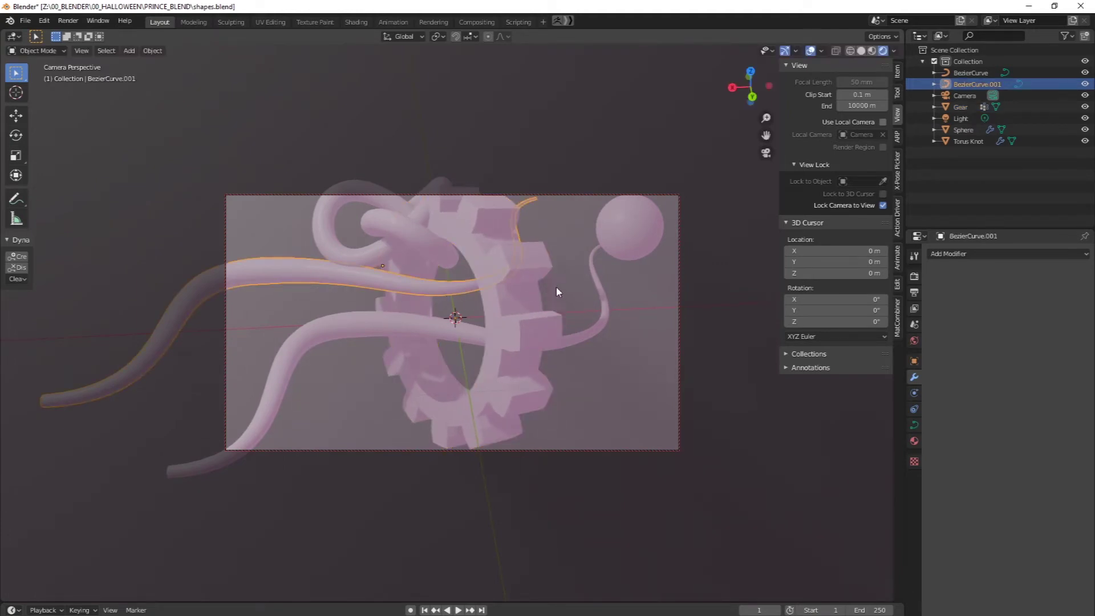
key("g")
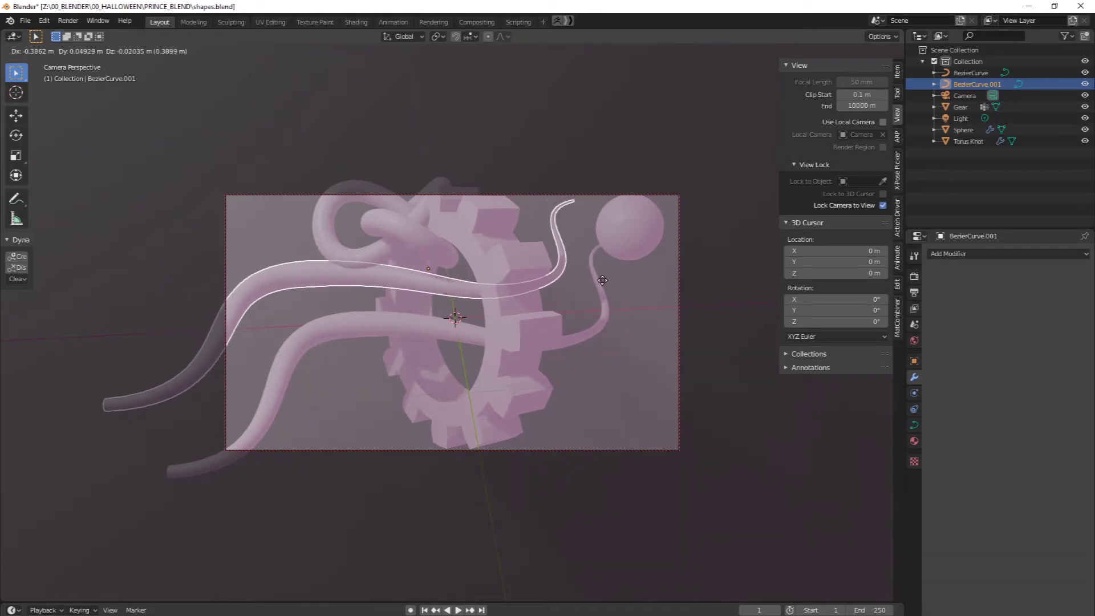
left_click(603, 280)
left_click(379, 338)
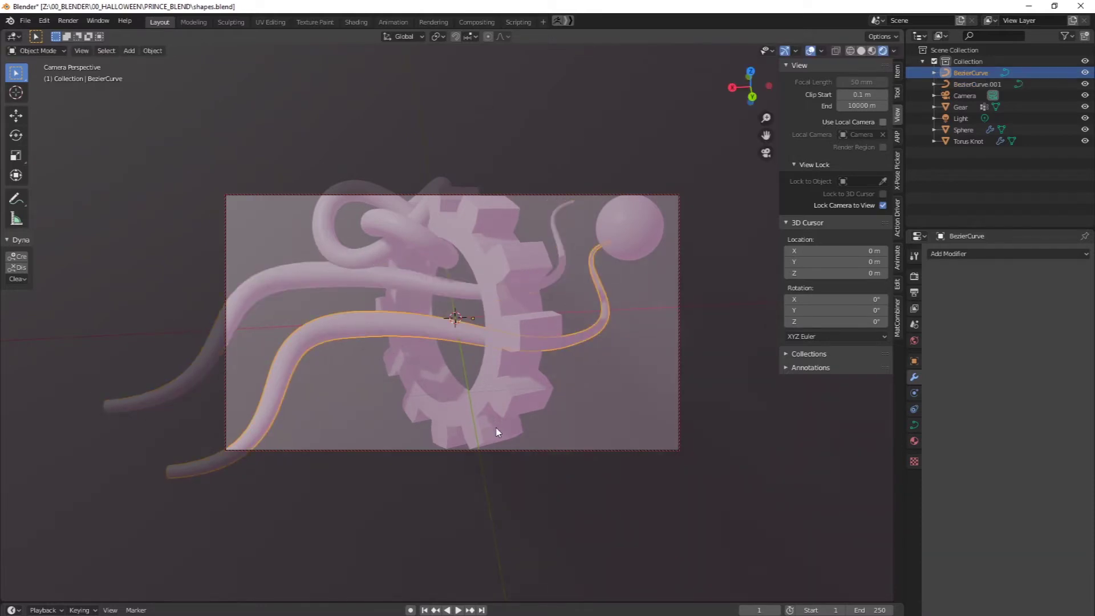
key("r")
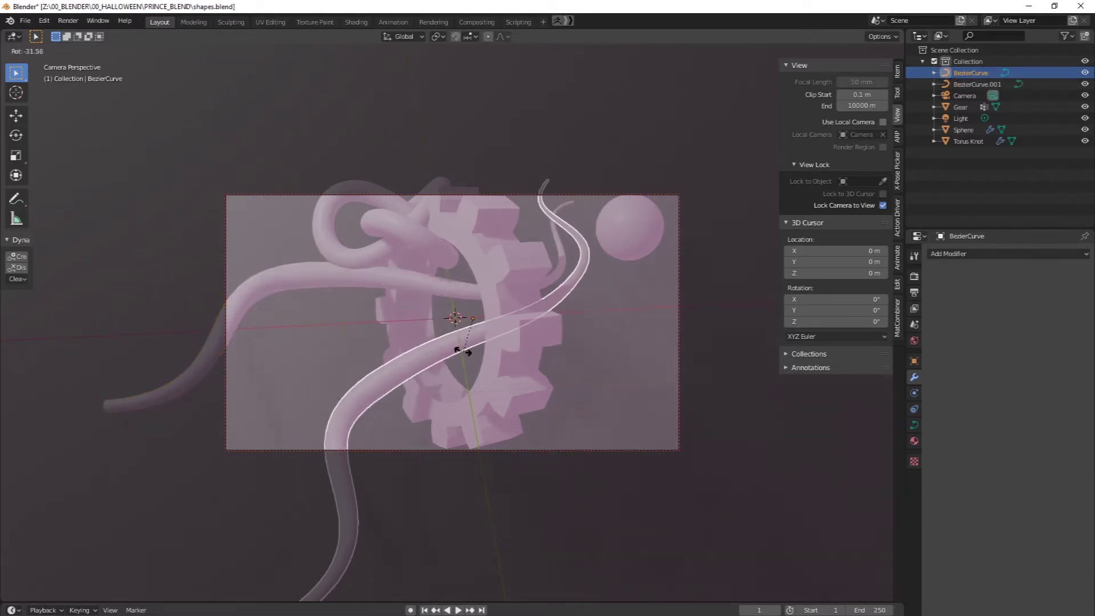
left_click(457, 357)
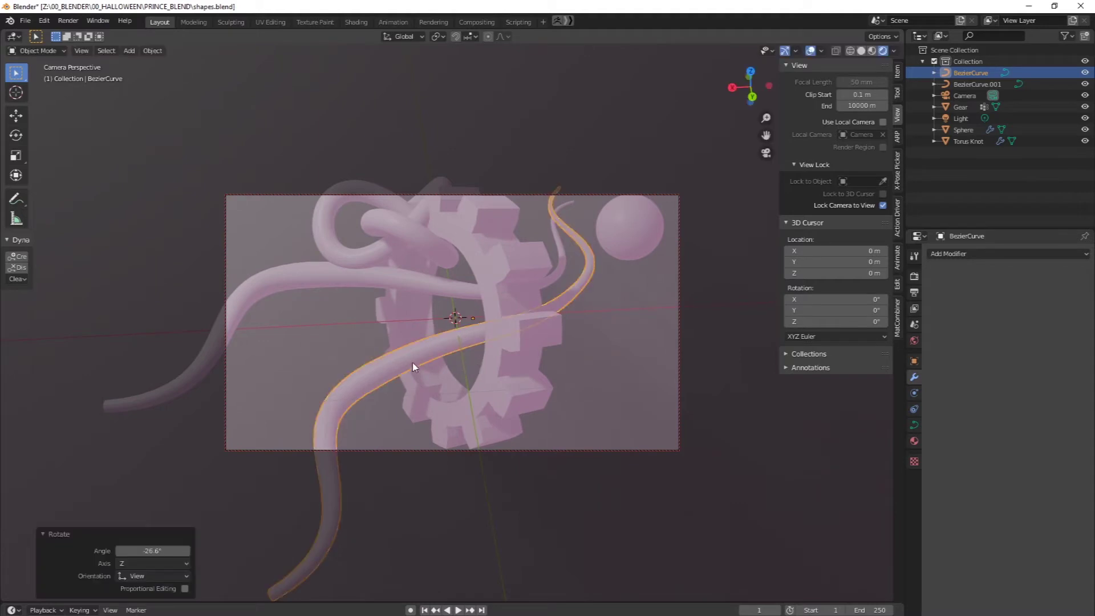
left_click(230, 280)
left_click(286, 278)
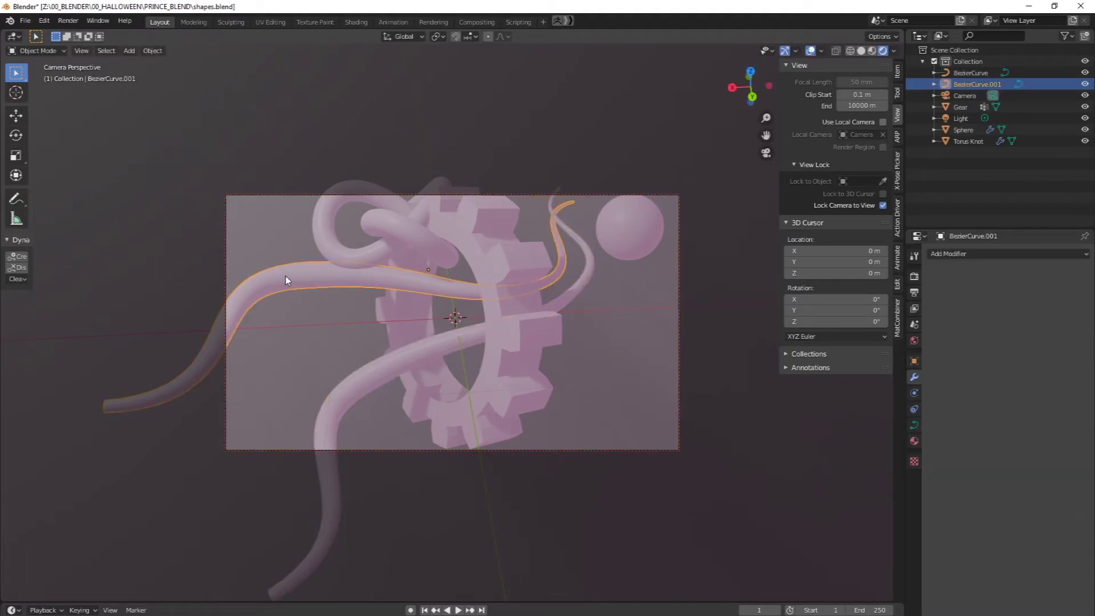
key("g")
left_click(363, 311)
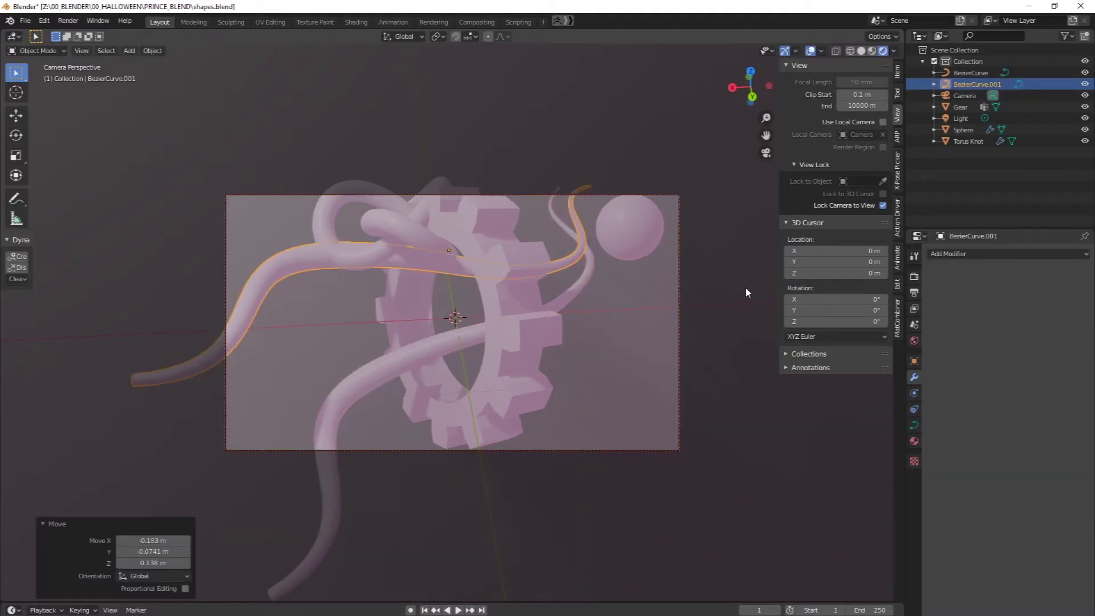
left_click(643, 231)
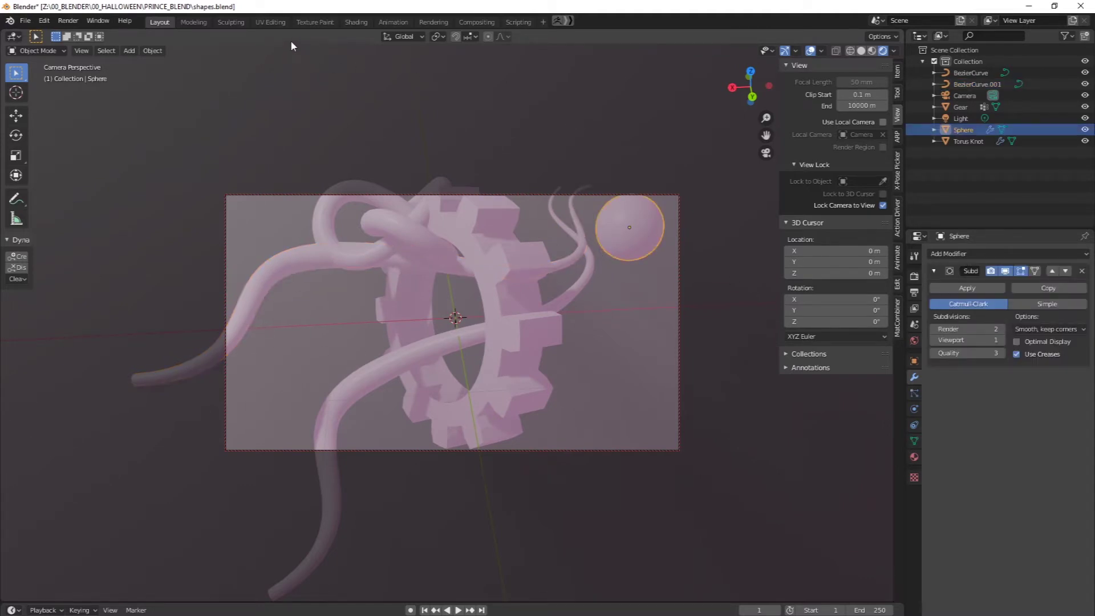
Step: In the Shading workspace, frame the gear and sphere and create Material.001 for the sphere
left_click(357, 22)
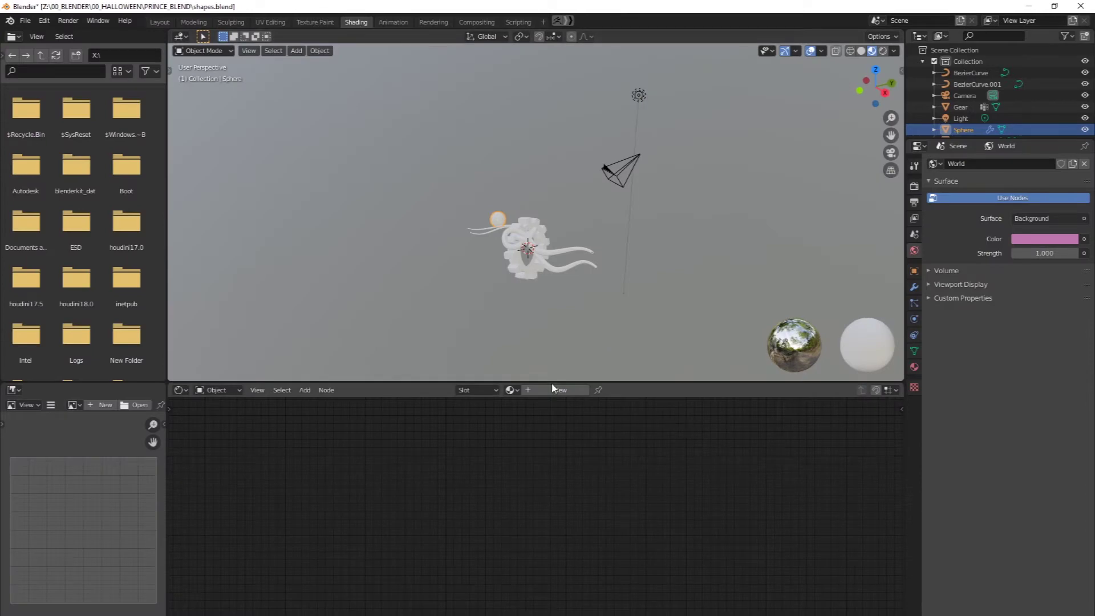
middle_click_drag(518, 330, 665, 288)
scroll(665, 289, "up", 5)
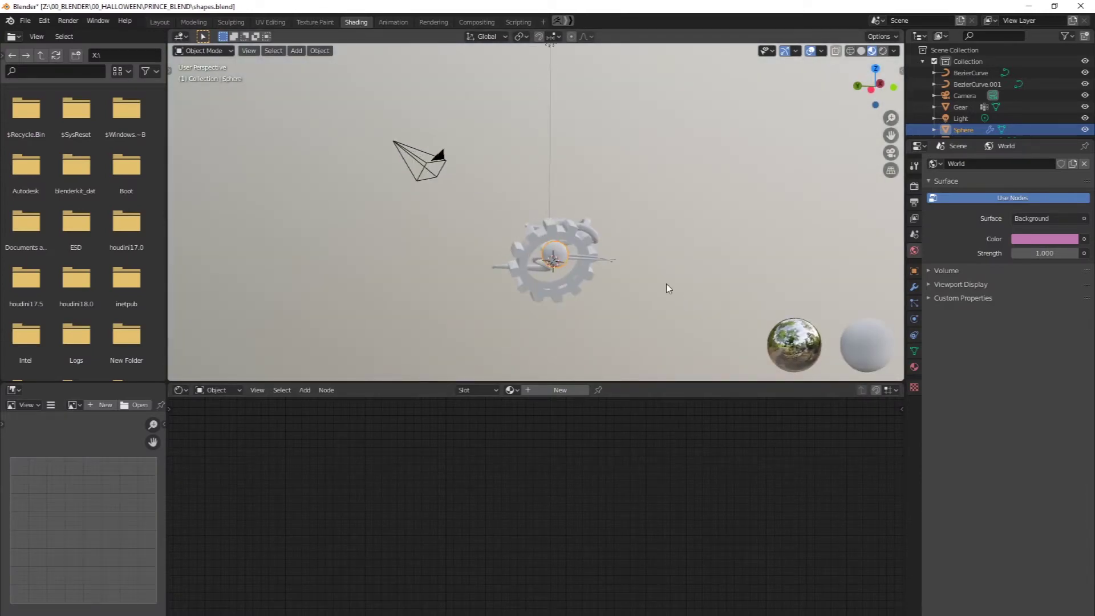
left_click(882, 51)
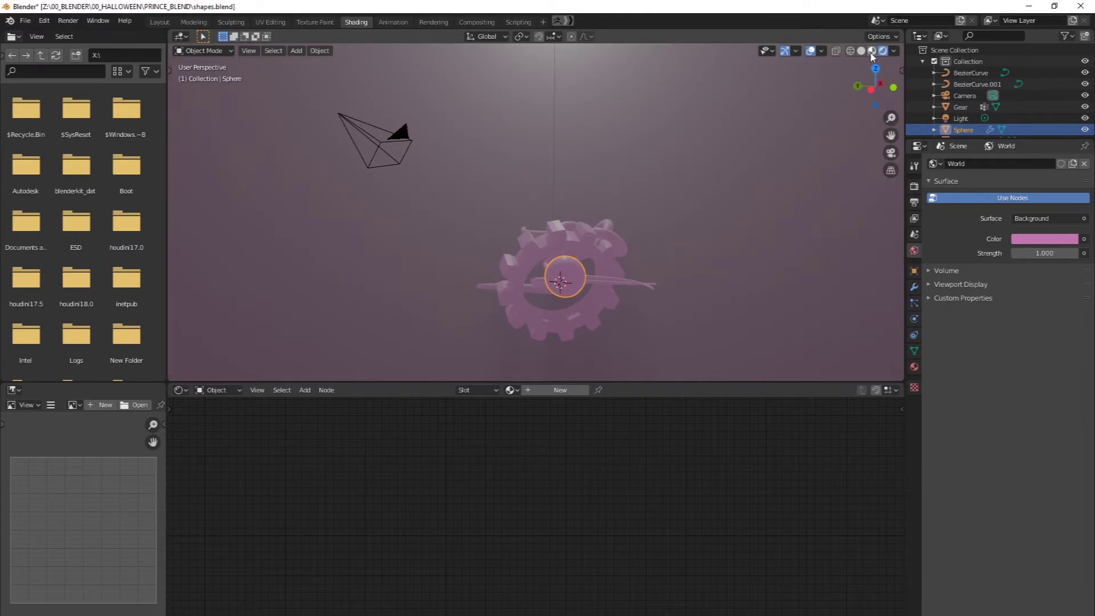
left_click(871, 51)
mouse_move(667, 321)
middle_mouse_down("shift")
mouse_move(625, 277)
mouse_move(614, 235)
mouse_move(633, 198)
mouse_move(782, 225)
mouse_move(582, 258)
mouse_move(615, 298)
mouse_move(709, 259)
middle_mouse_up("shift")
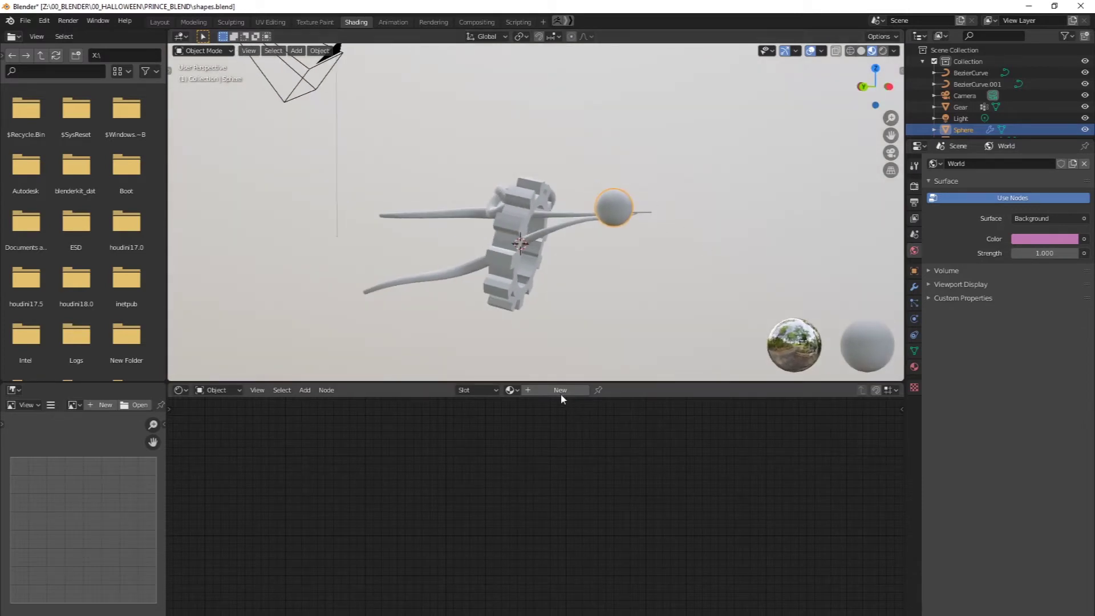
left_click(547, 391)
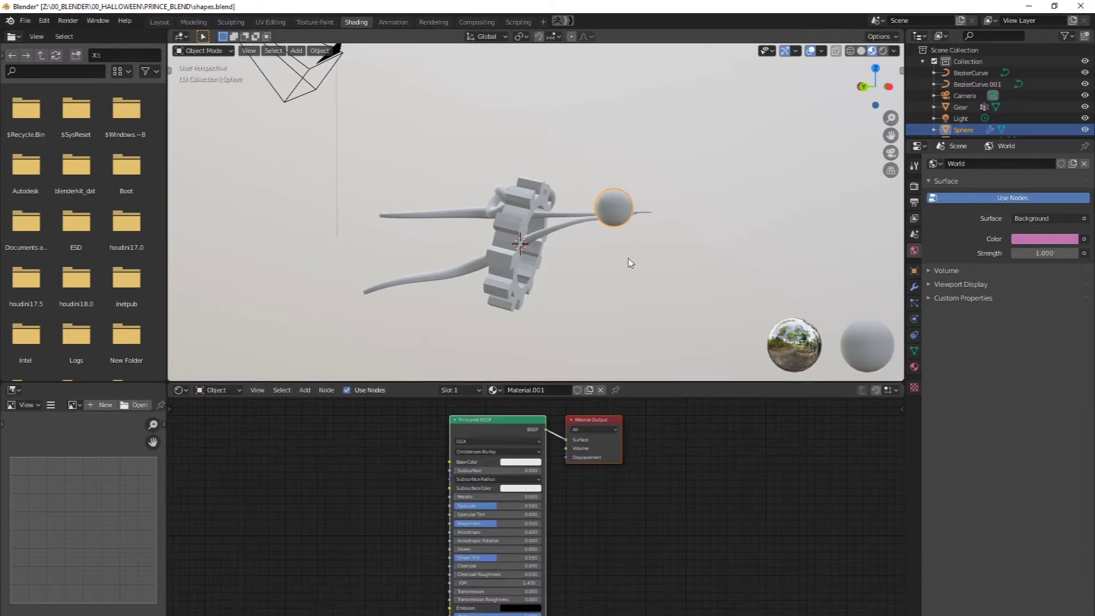
Step: Set the sphere material's base colour to teal and Metallic to about 0.945
left_click(520, 462)
left_click(536, 388)
left_click_drag(541, 390, 531, 365)
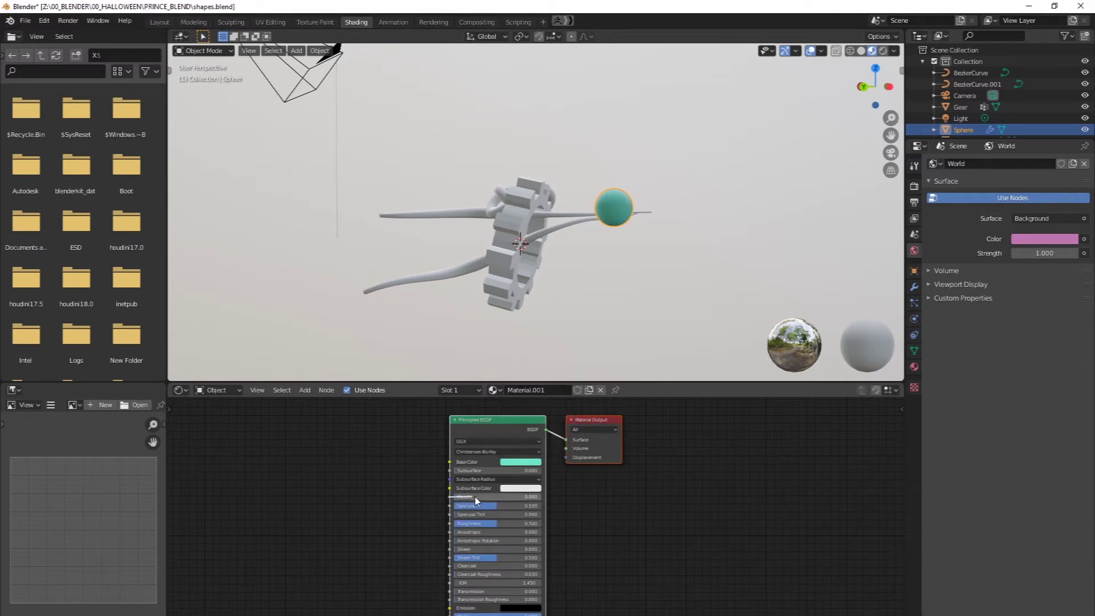
mouse_move(465, 497)
left_mouse_down()
mouse_move(562, 498)
mouse_move(454, 498)
mouse_move(581, 498)
mouse_move(435, 499)
mouse_move(573, 491)
mouse_move(563, 501)
mouse_move(486, 512)
mouse_move(547, 527)
mouse_move(446, 525)
mouse_move(554, 529)
left_mouse_up()
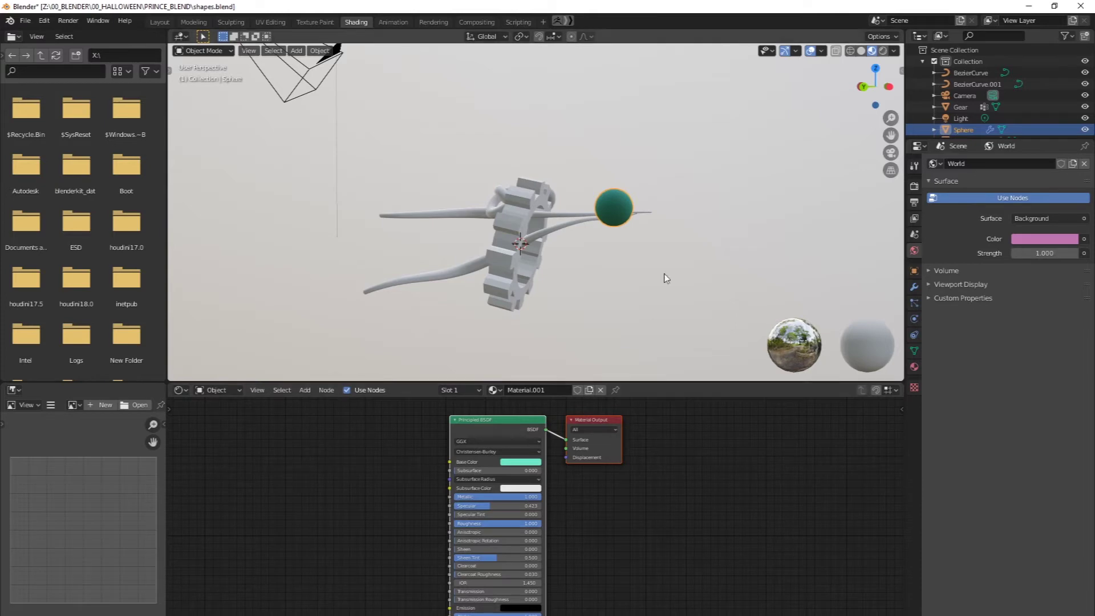
mouse_move(669, 245)
middle_mouse_down()
mouse_move(640, 255)
mouse_move(665, 242)
mouse_move(660, 232)
middle_mouse_up()
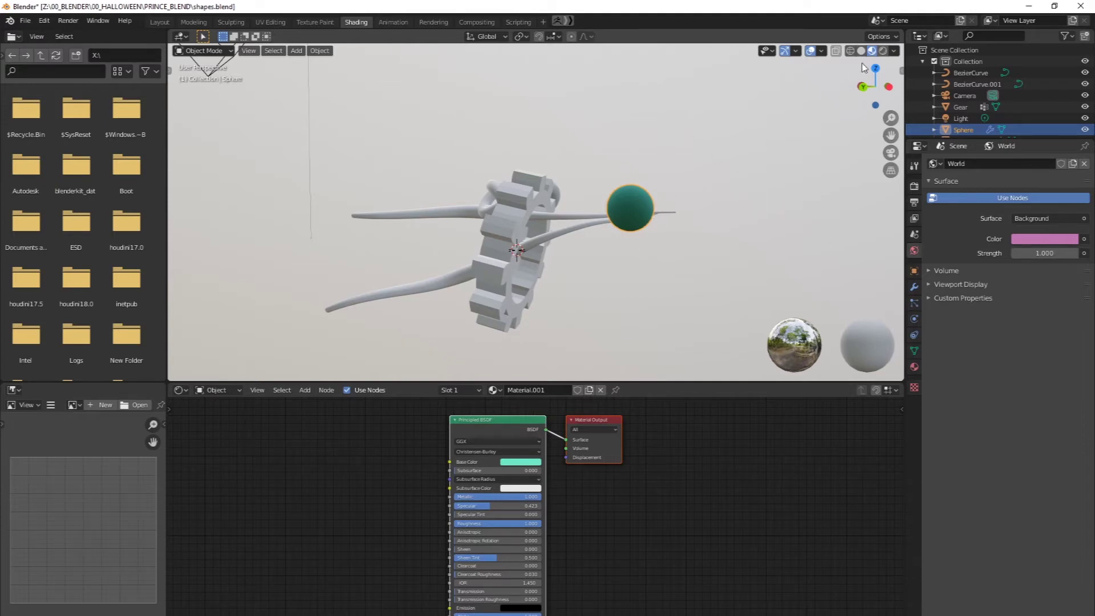
Step: Switch to rendered shading and enable Ambient Occlusion, Bloom and Screen Space Reflections
left_click(883, 50)
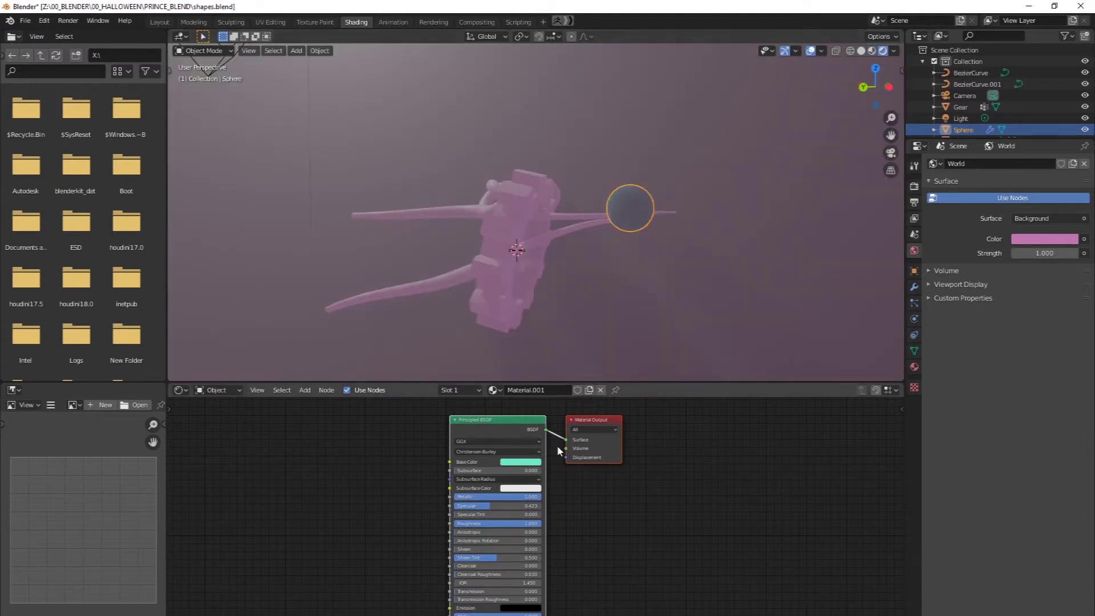
middle_click_drag(613, 264, 686, 278)
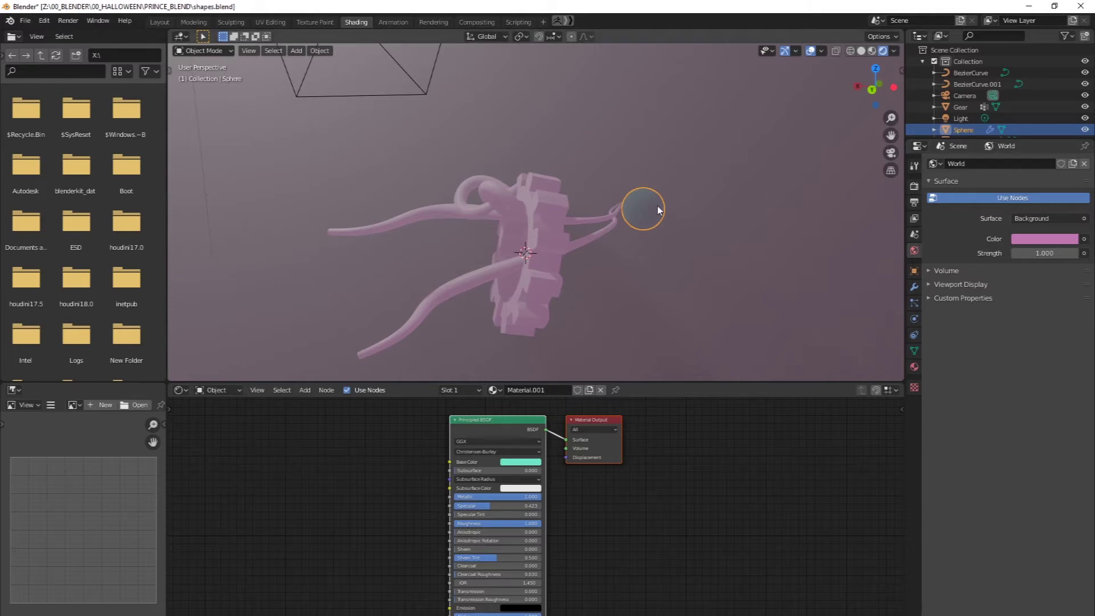
left_click(914, 187)
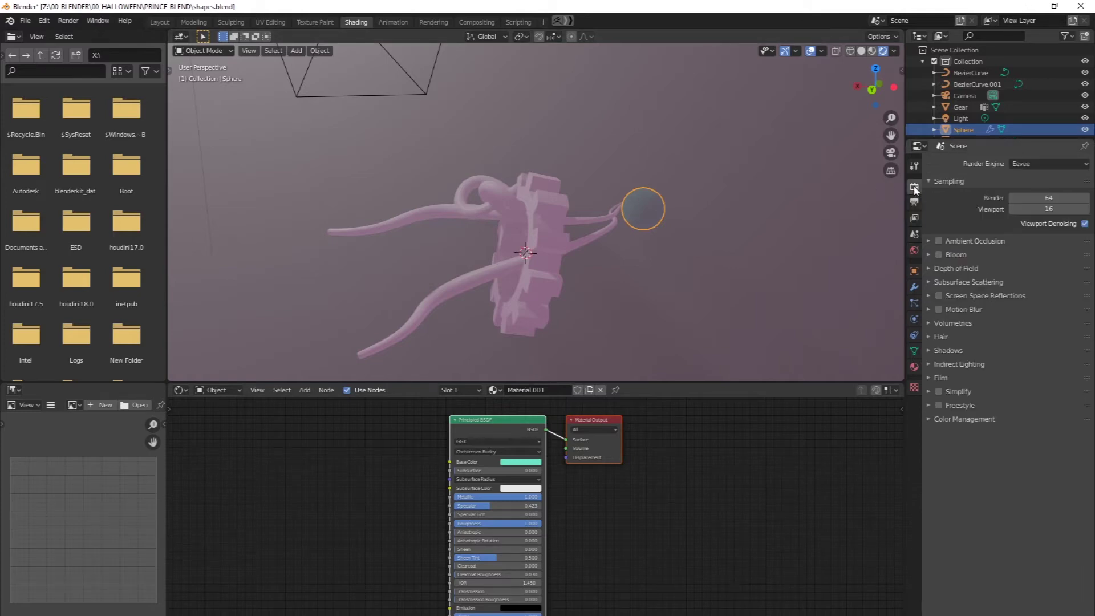
left_click(940, 243)
left_click(939, 255)
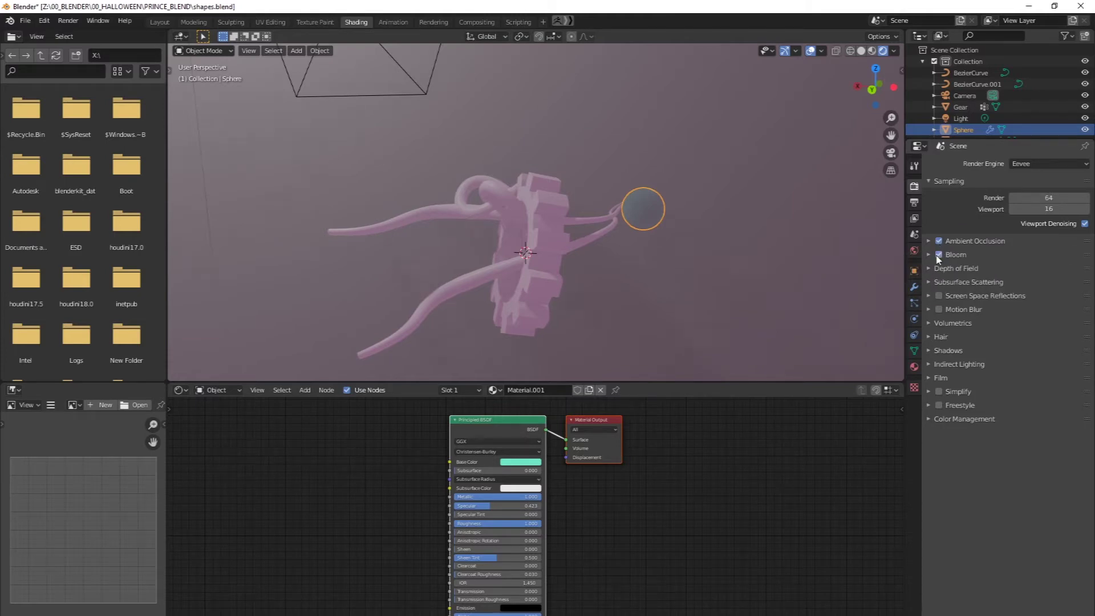
left_click(938, 297)
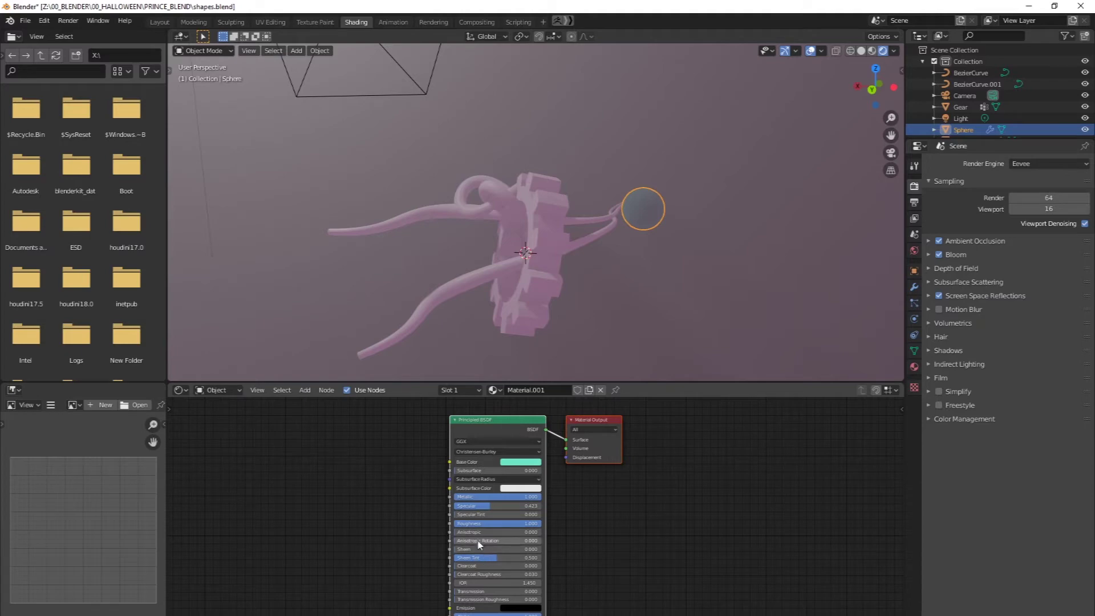
Step: Lower the sphere's roughness to about 0.209 and create Material.002 for BezierCurve
left_click_drag(523, 528, 477, 527)
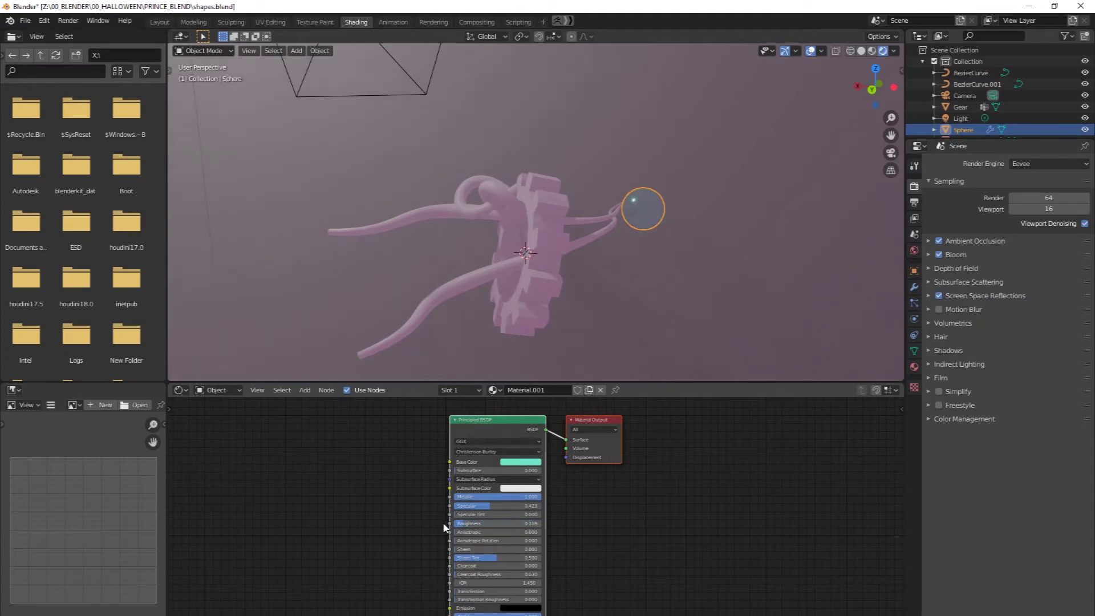
left_click_drag(469, 523, 459, 524)
middle_click_drag(740, 292, 670, 276)
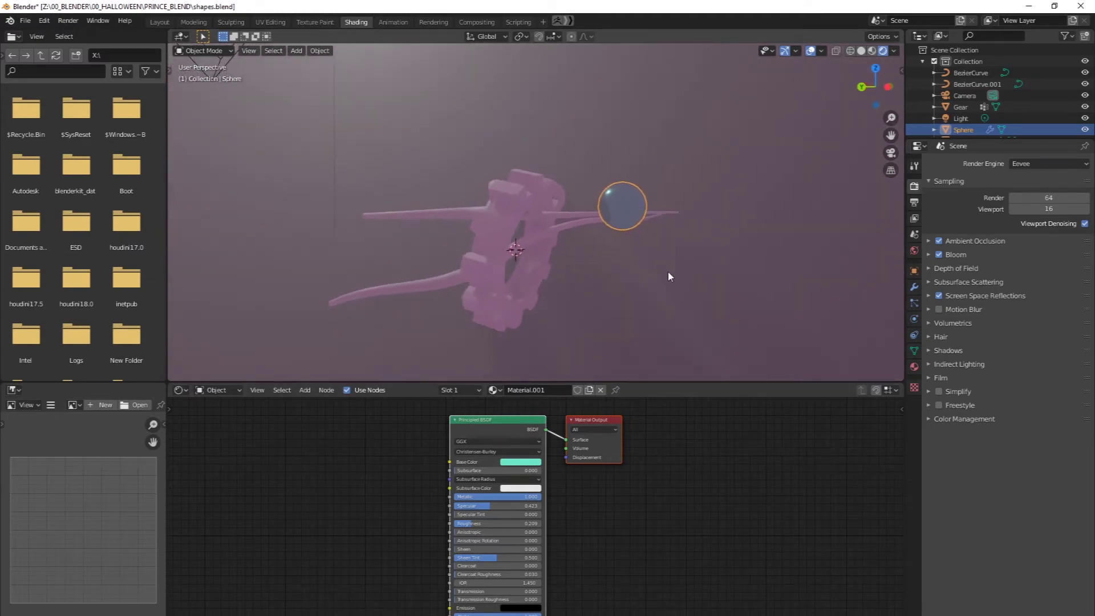
left_click(568, 225)
left_click(556, 391)
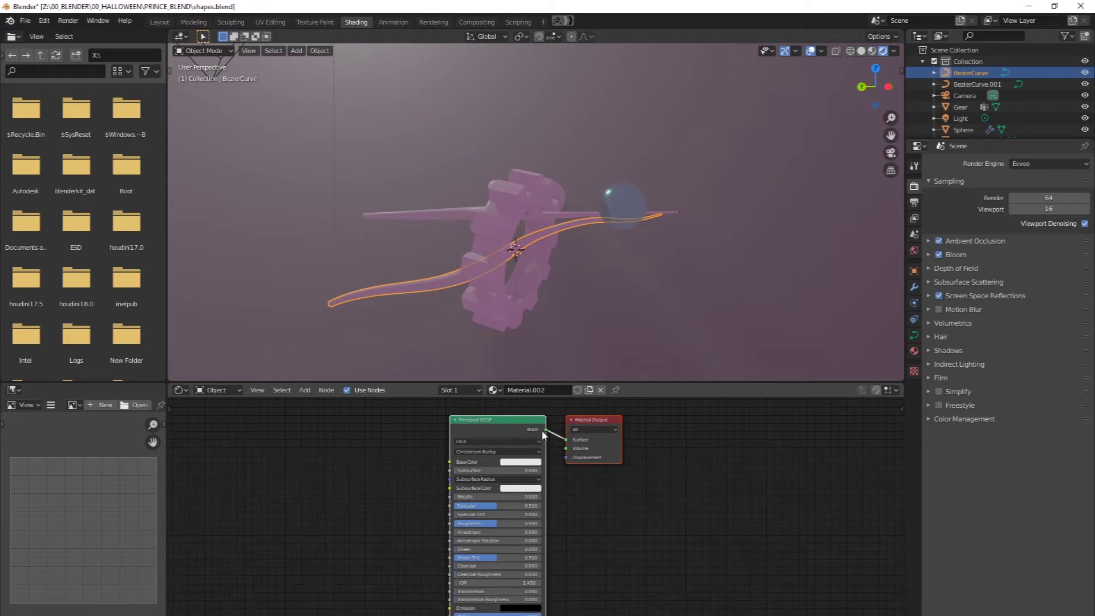
Step: Set Material.002's base colour to a very dark, nearly black green and view through the camera
mouse_move(599, 419)
left_mouse_down()
mouse_move(636, 418)
mouse_move(603, 412)
left_mouse_up()
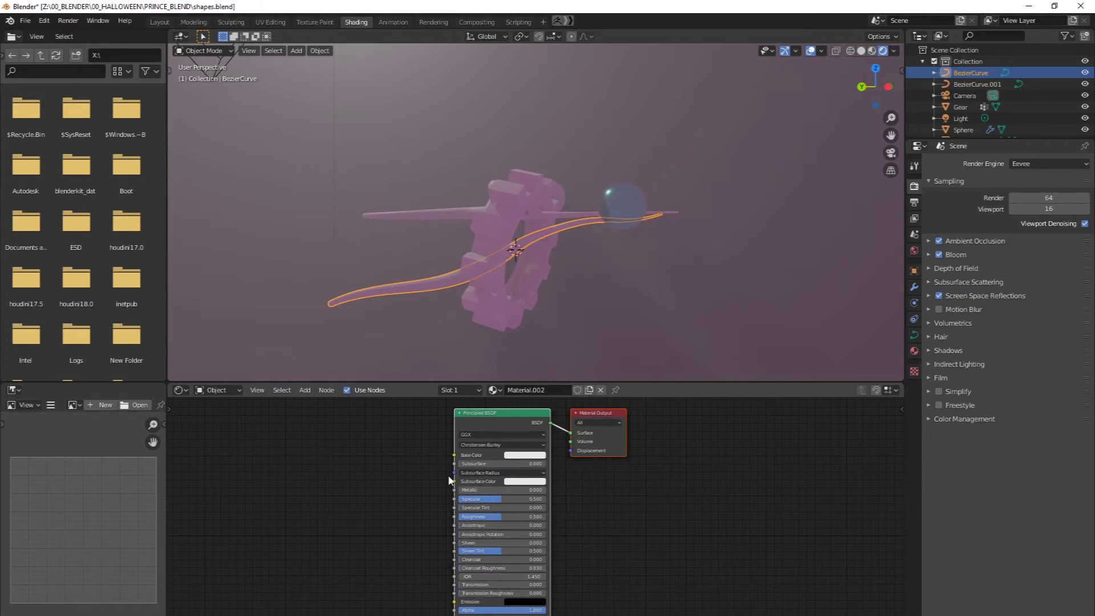
middle_click_drag(488, 429, 521, 434)
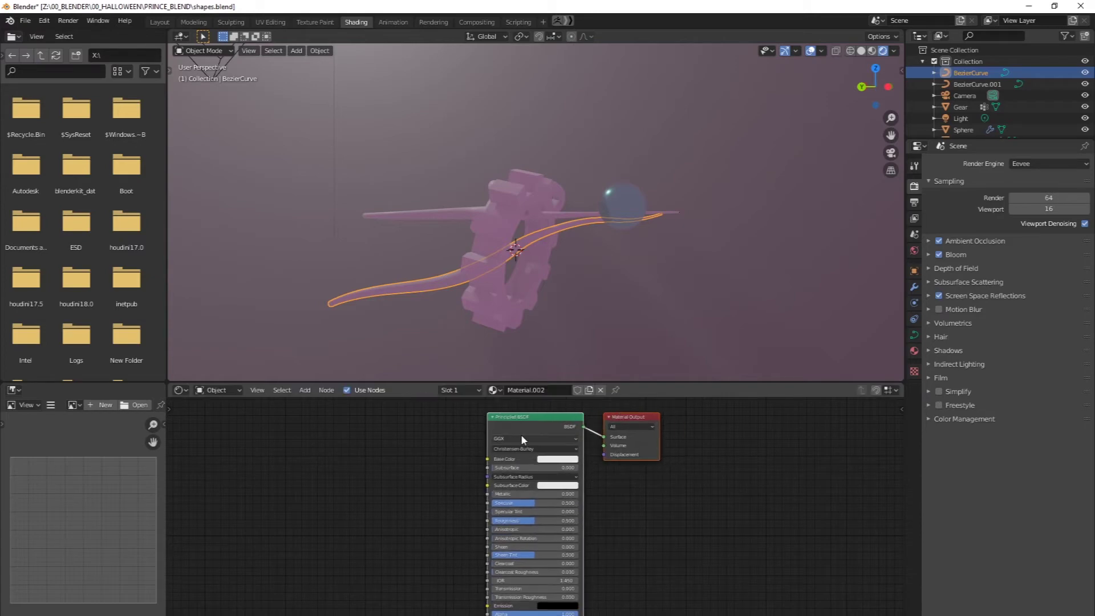
left_click(551, 459)
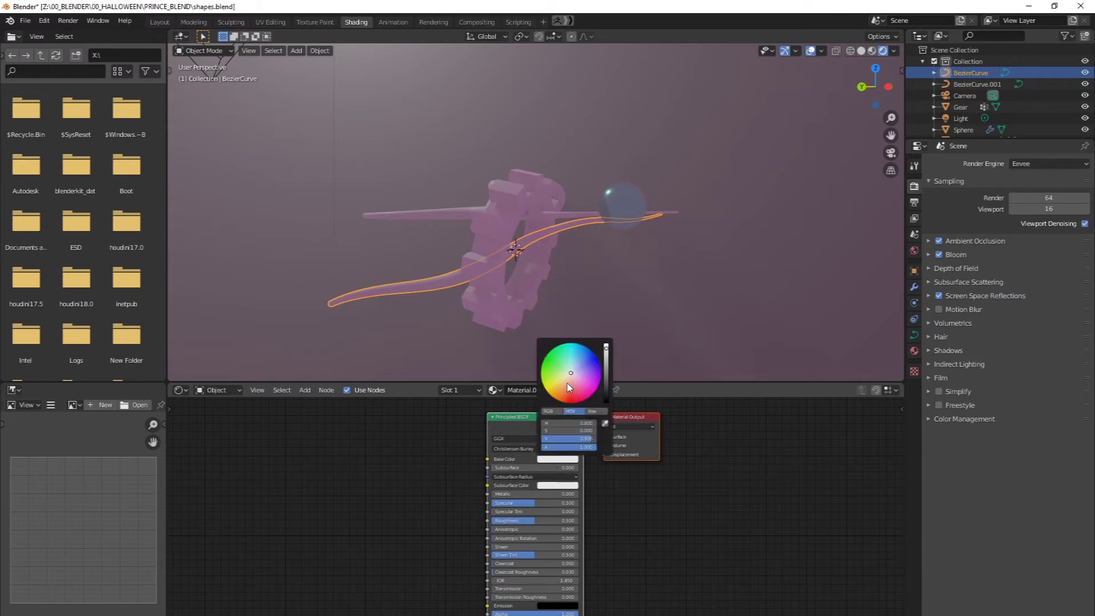
left_click_drag(571, 388, 550, 359)
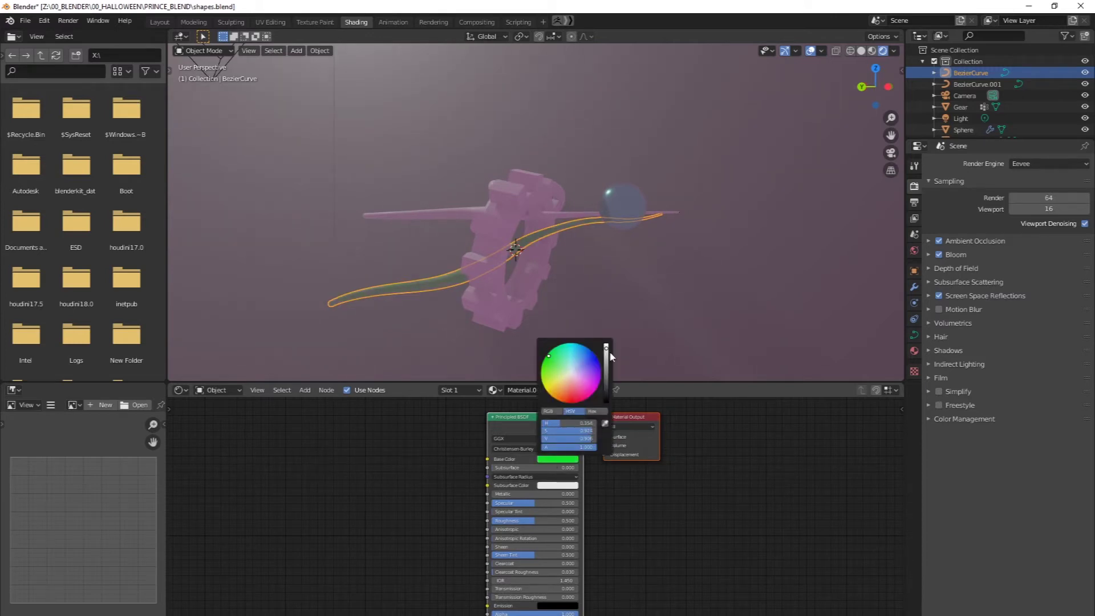
left_click_drag(606, 347, 610, 398)
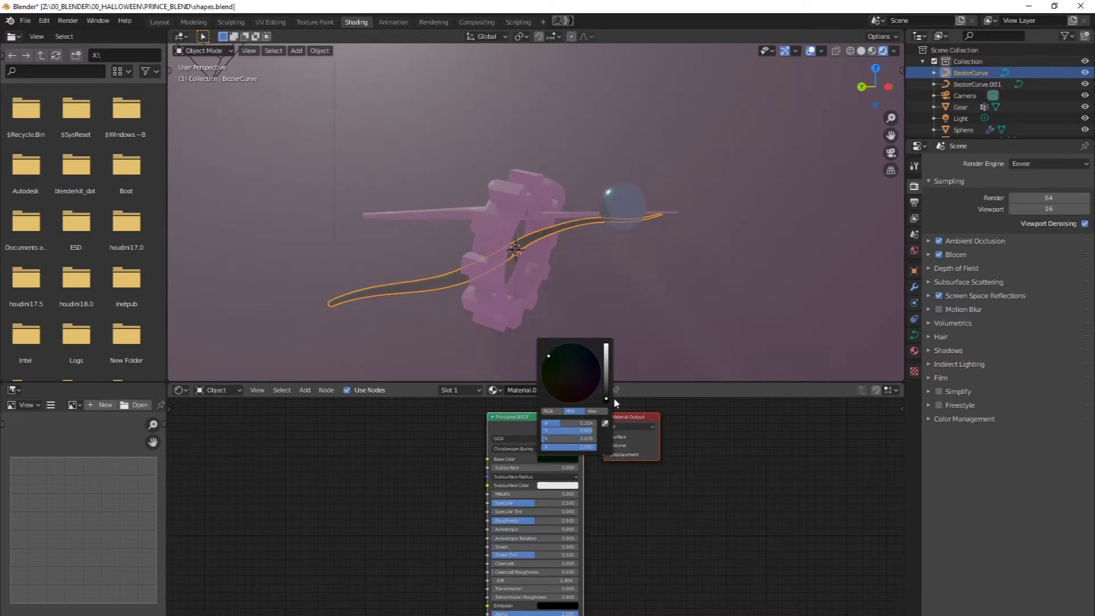
left_click(890, 153)
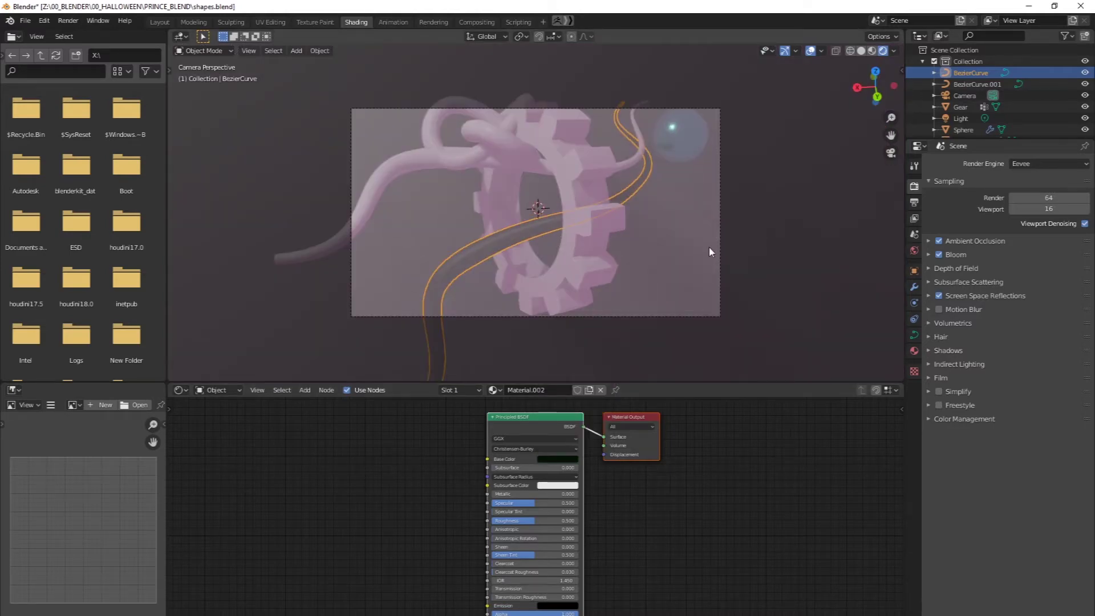
Step: Assign Material.001 to BezierCurve.001 and shift that shared base colour to light green
left_click(388, 180)
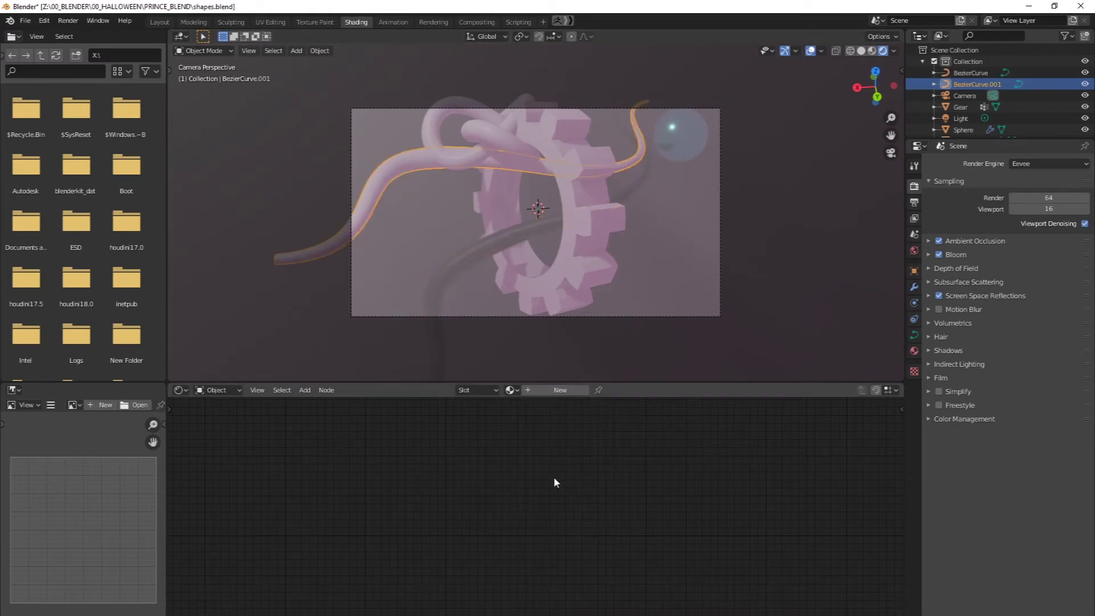
left_click(554, 390)
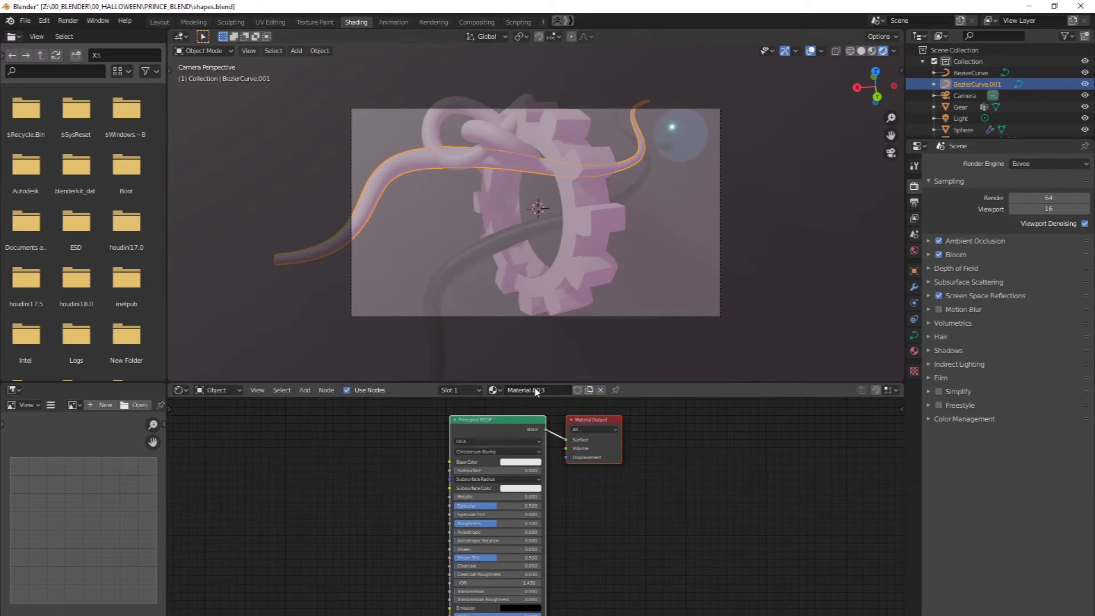
left_click(502, 391)
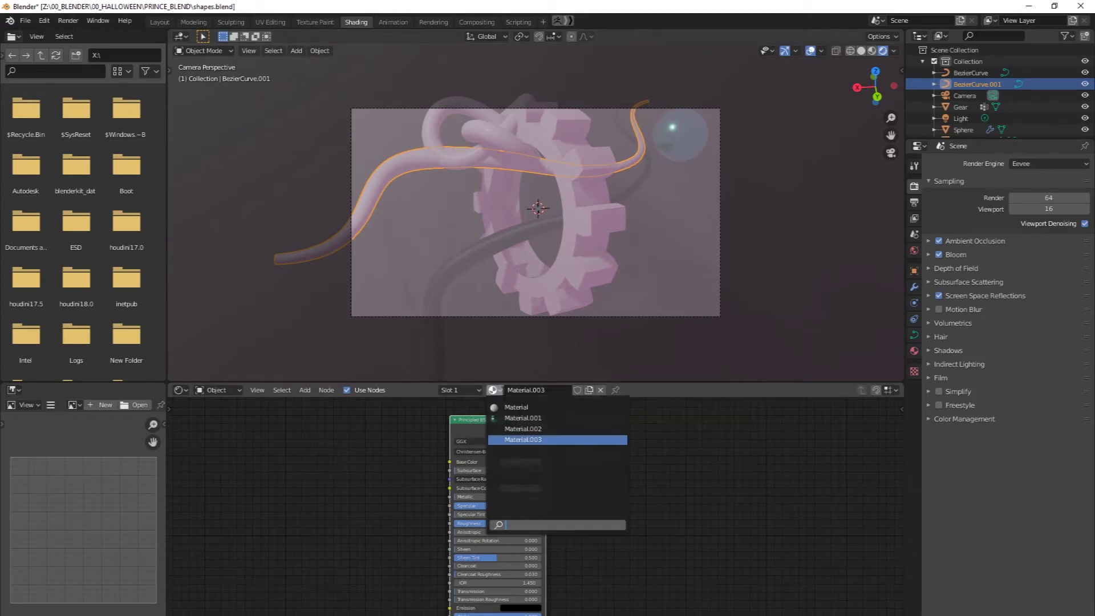
left_click(514, 419)
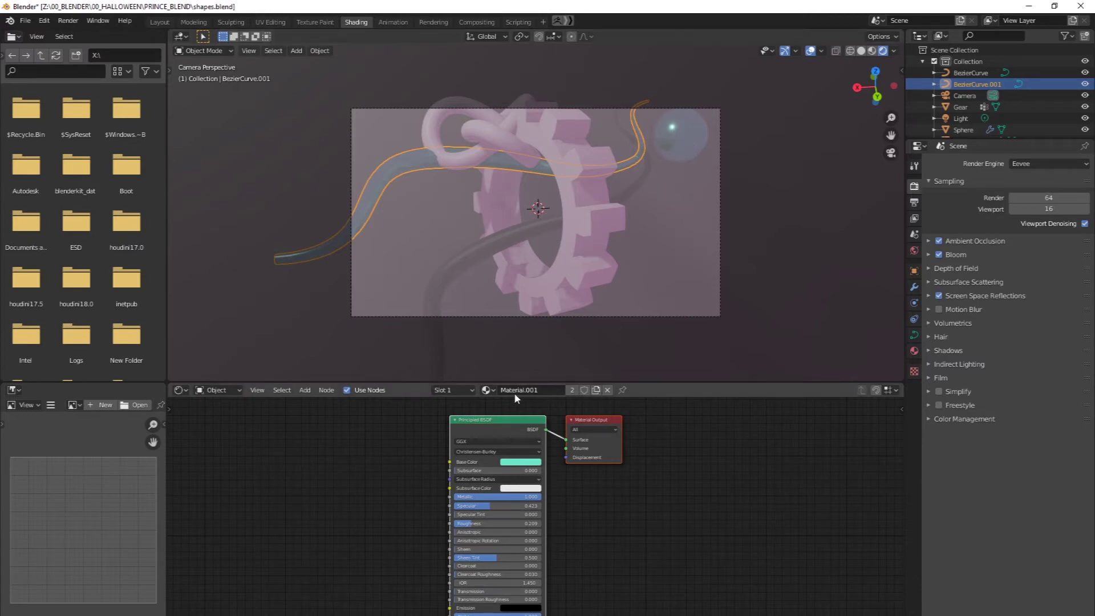
left_click(507, 463)
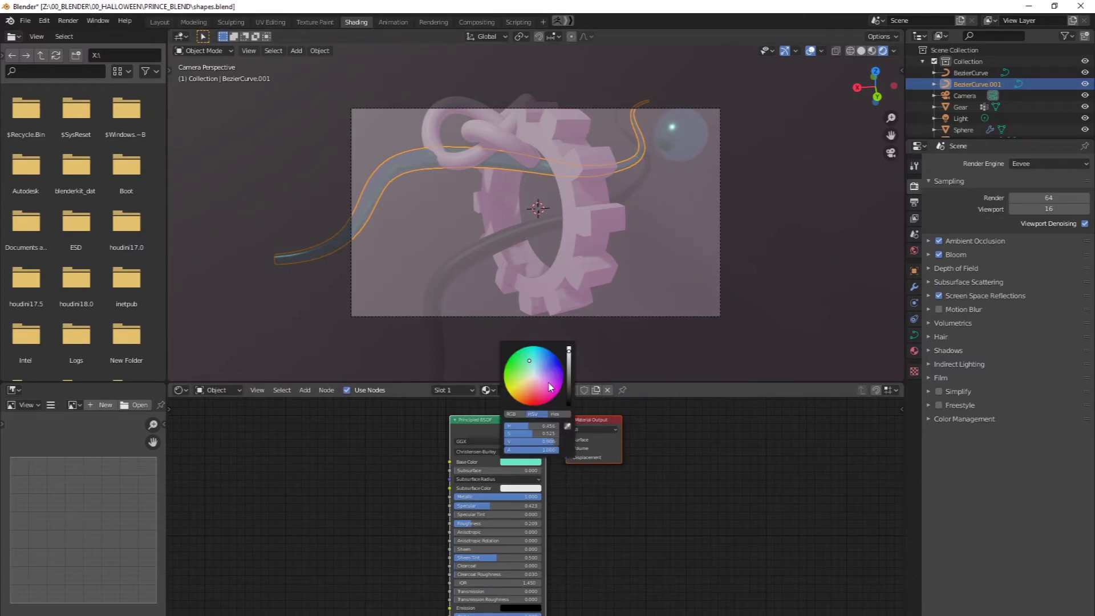
left_click_drag(550, 387, 527, 365)
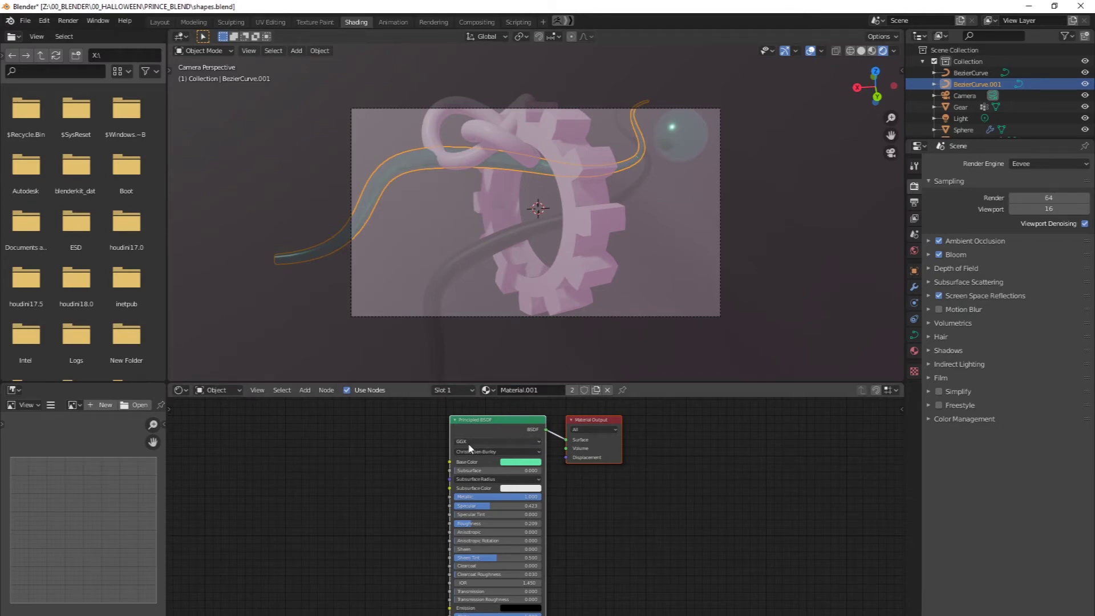
Step: Move the torus knot to the left of the gear
left_click(449, 109)
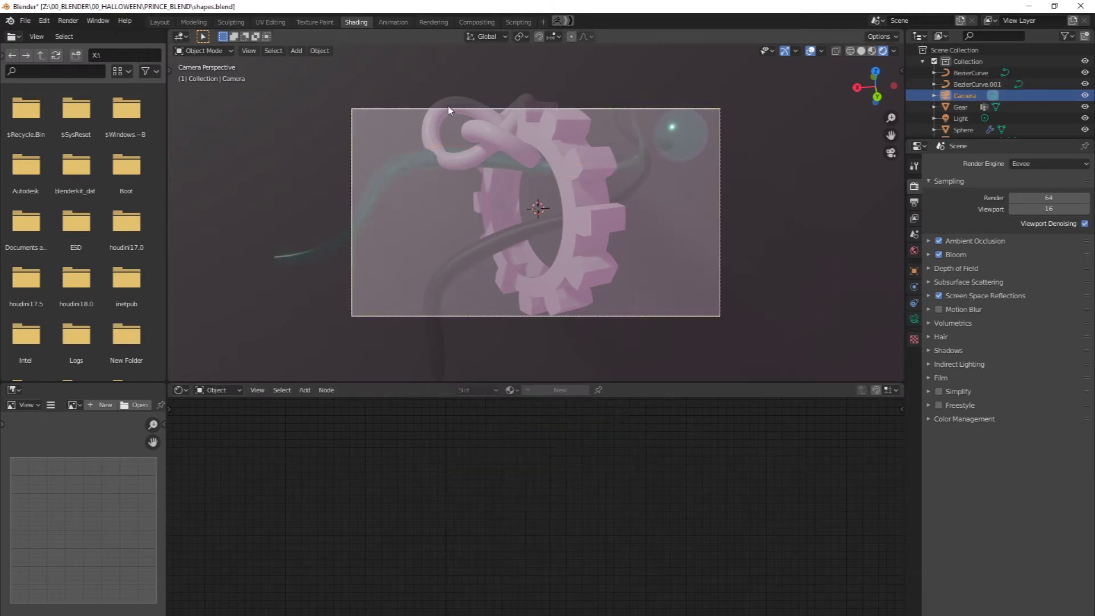
left_click(430, 151)
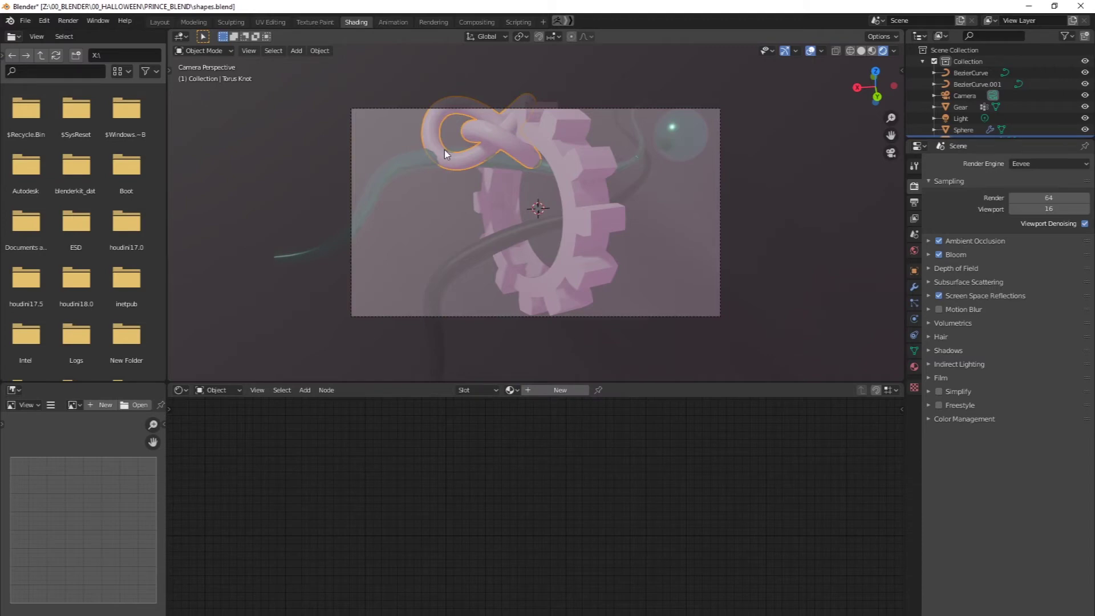
key("g")
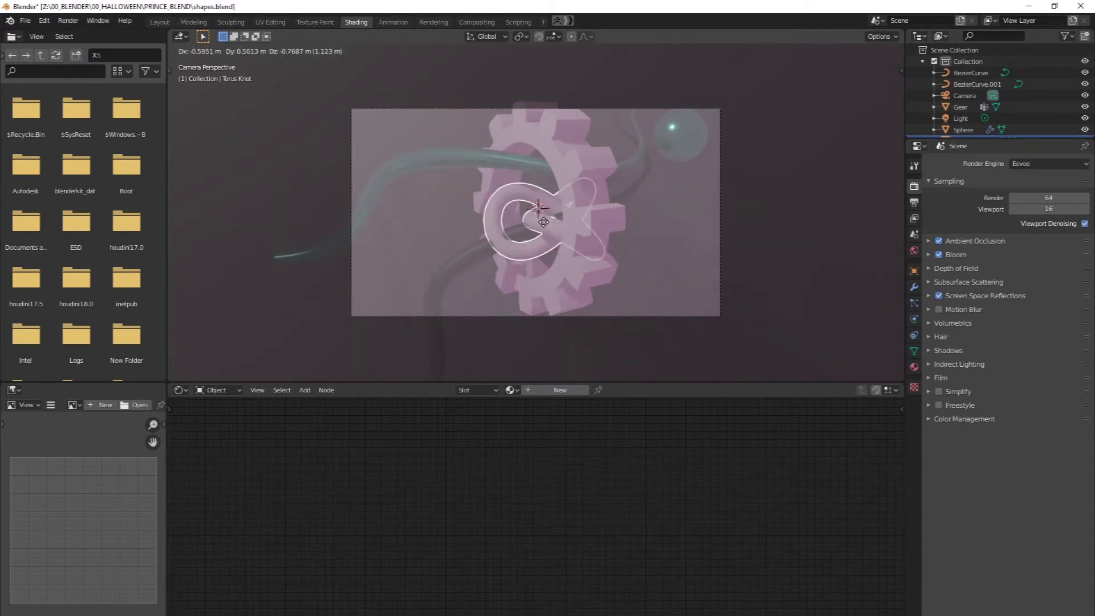
left_click(468, 215)
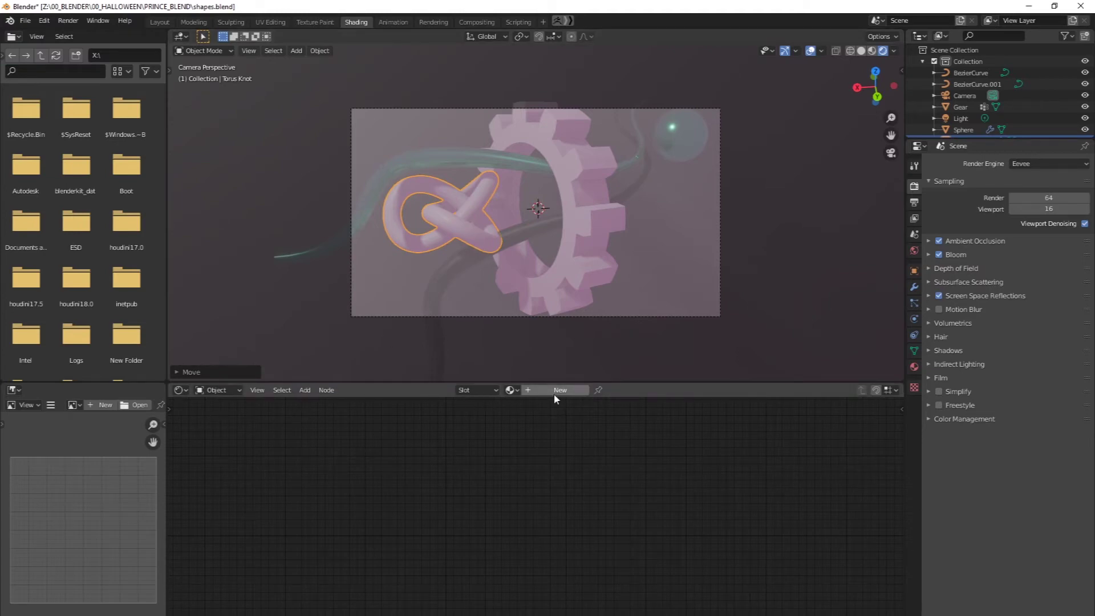
Step: Create Material.004 for the torus knot with a Wave Texture driving its Base Color
left_click(536, 393)
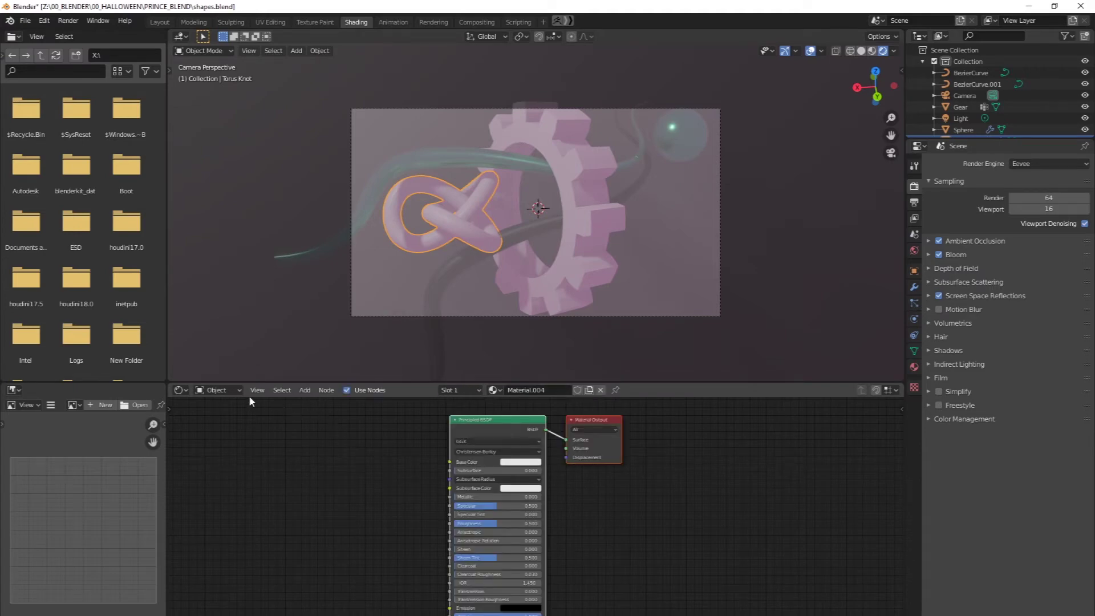
left_click(304, 390)
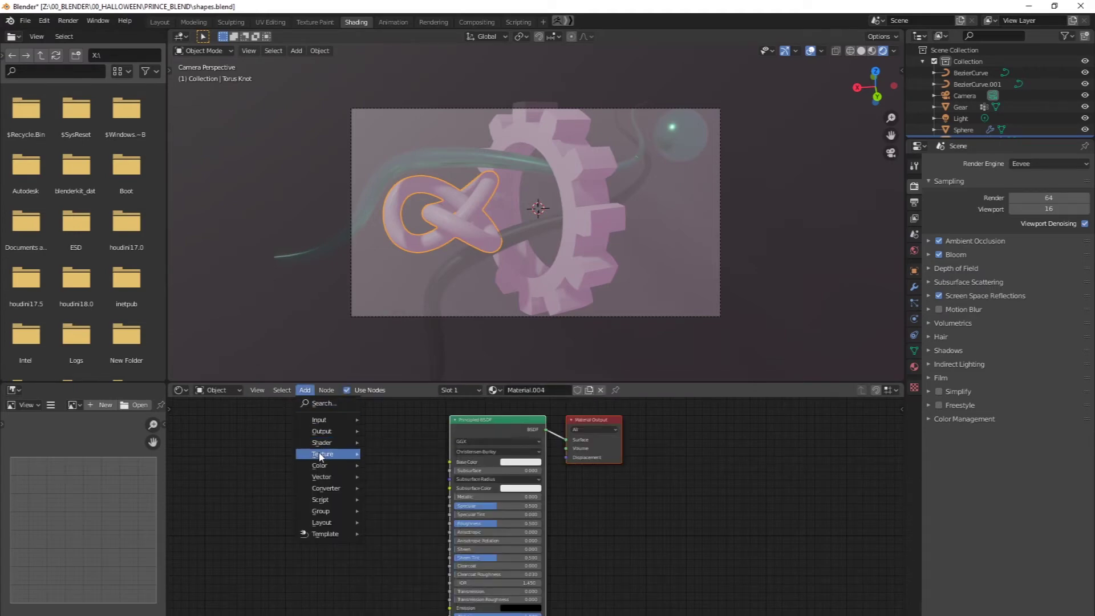
mouse_move(321, 456)
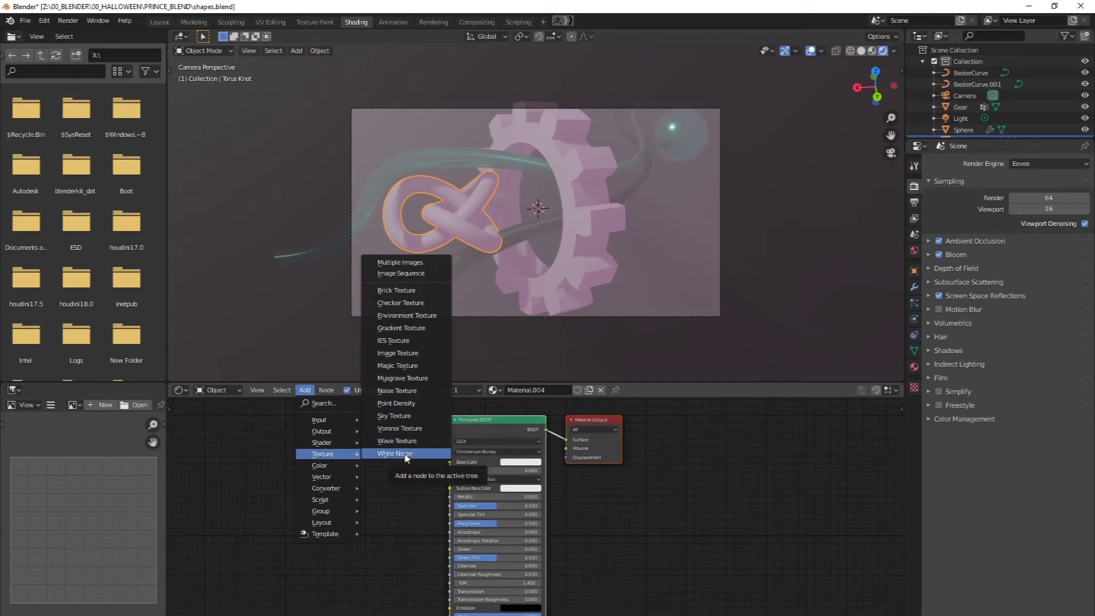
left_click(396, 441)
left_click(327, 448)
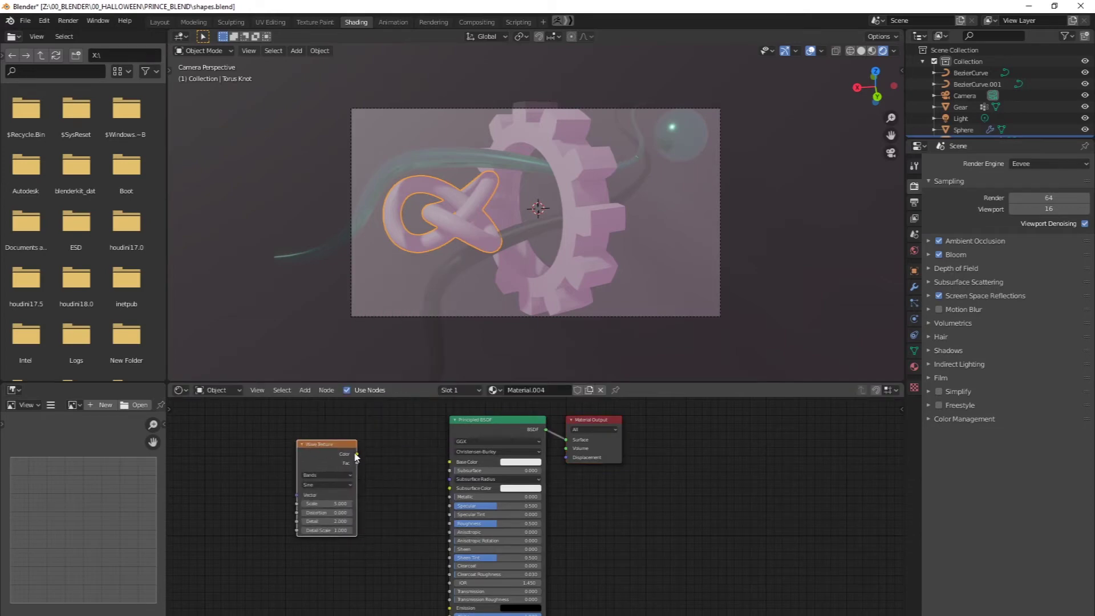
left_click_drag(356, 454, 450, 461)
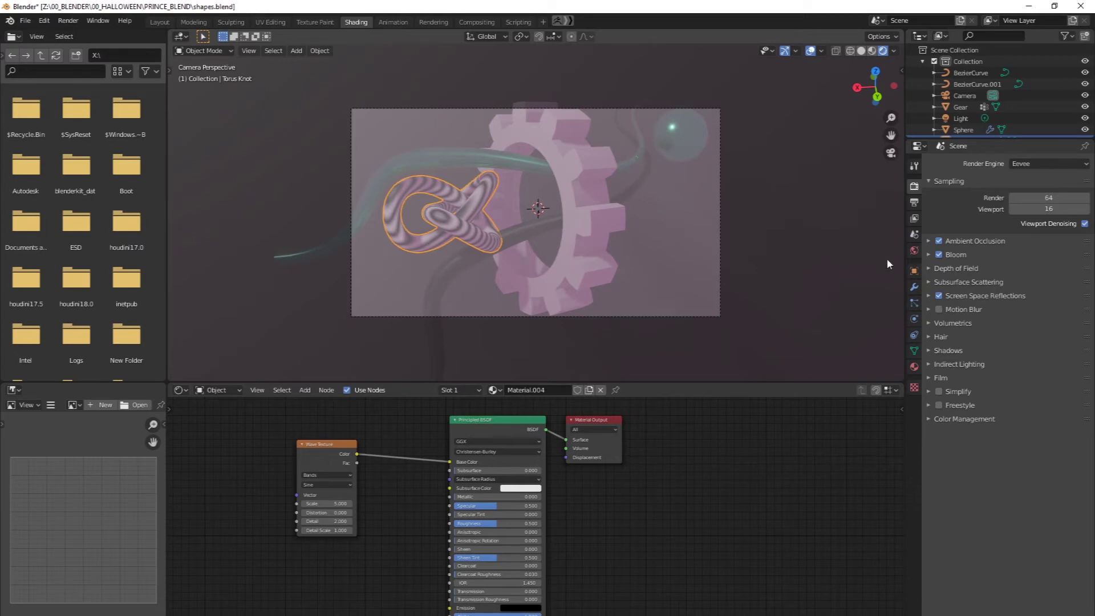
Step: Set the World background colour to black, expanding the Volume panel
left_click(914, 250)
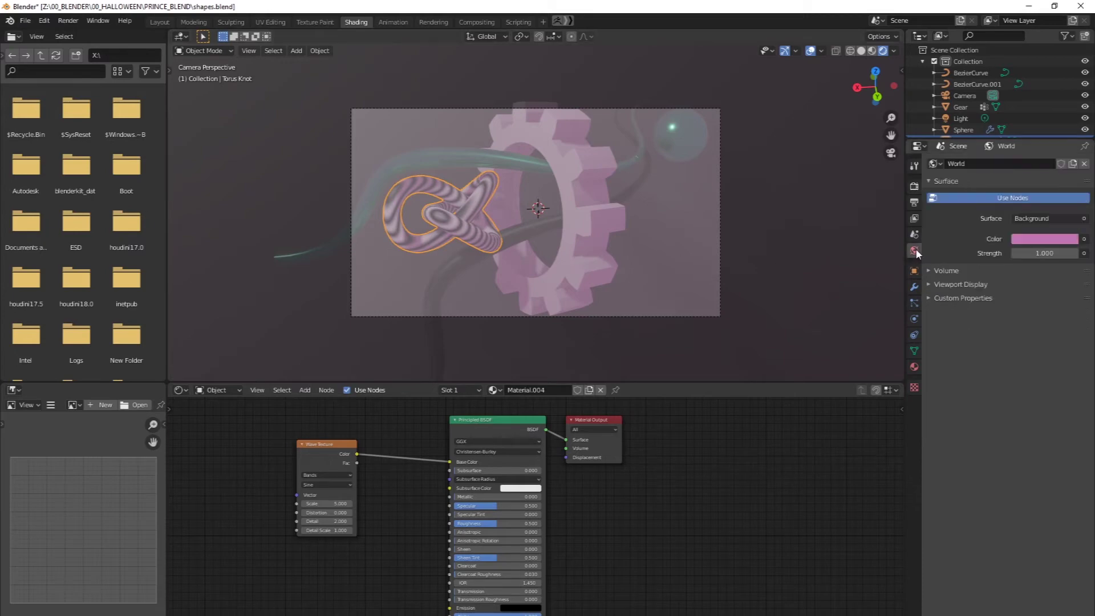
left_click(1044, 243)
left_click_drag(1071, 140, 1072, 81)
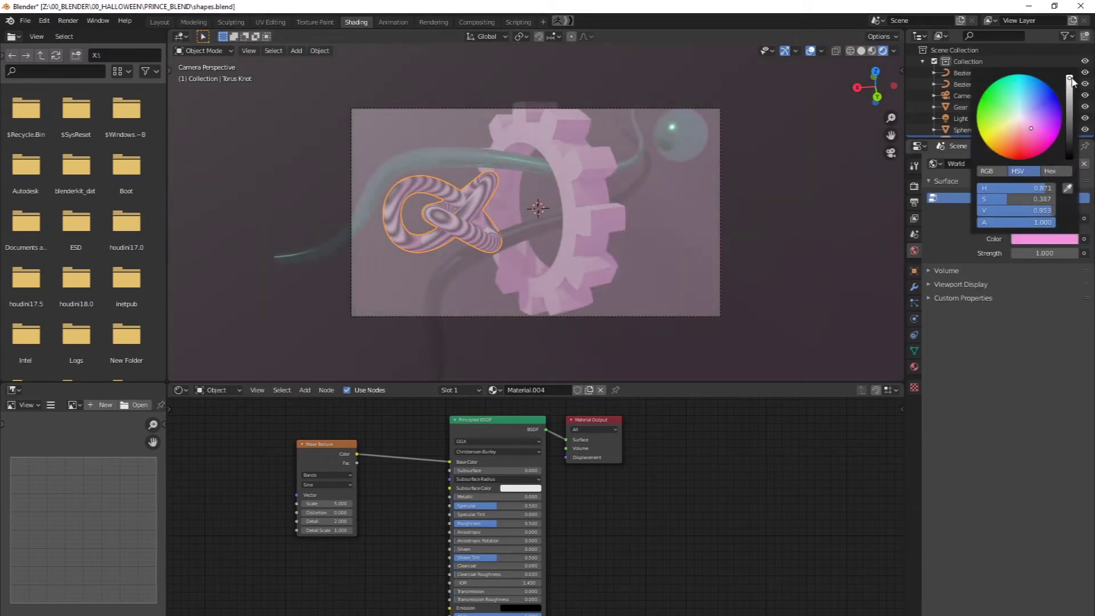
mouse_move(1023, 121)
left_mouse_down()
mouse_move(1006, 102)
mouse_move(1012, 122)
left_mouse_up()
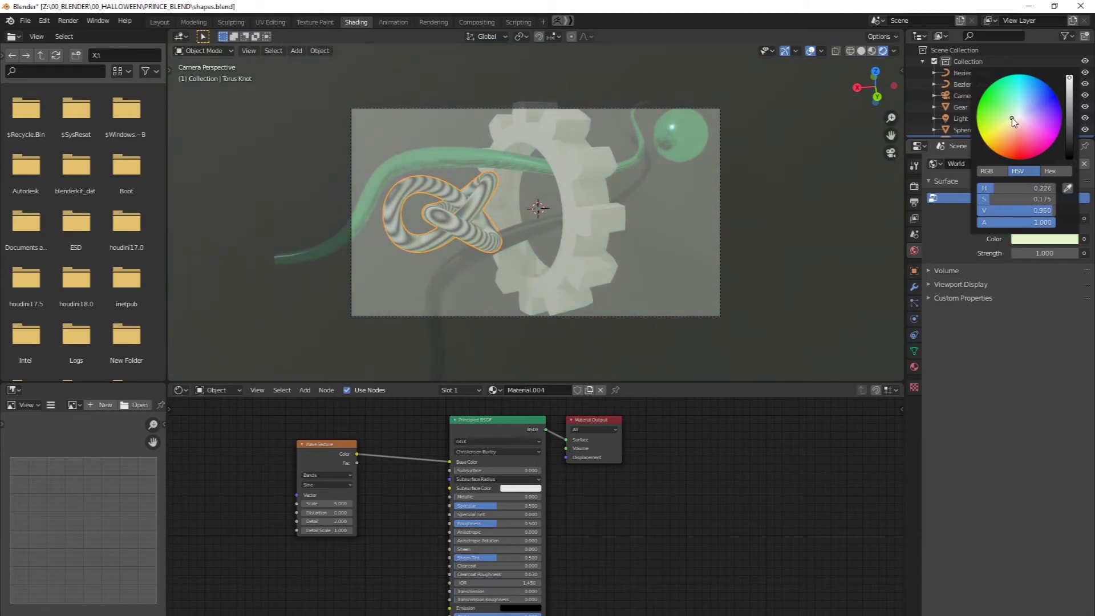
left_click(928, 271)
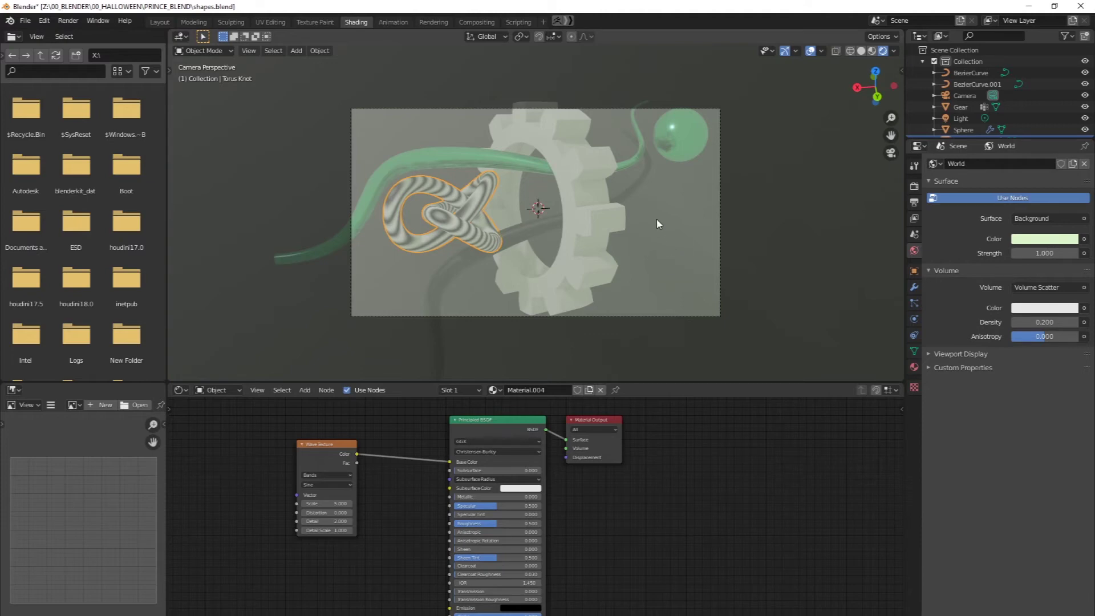
left_click(593, 277)
key("KP_0")
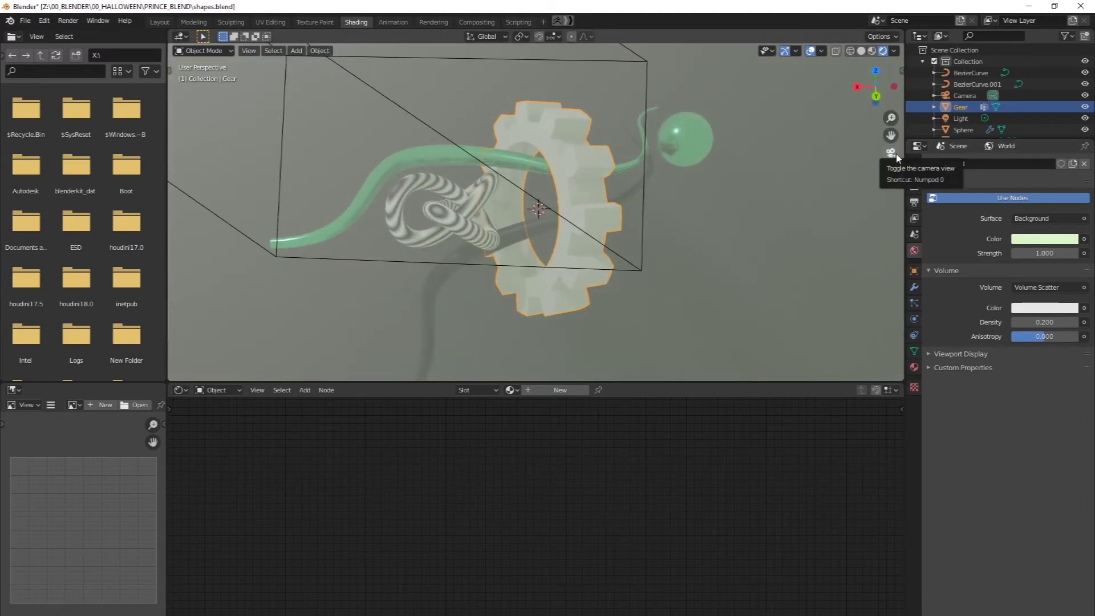
left_click(895, 155)
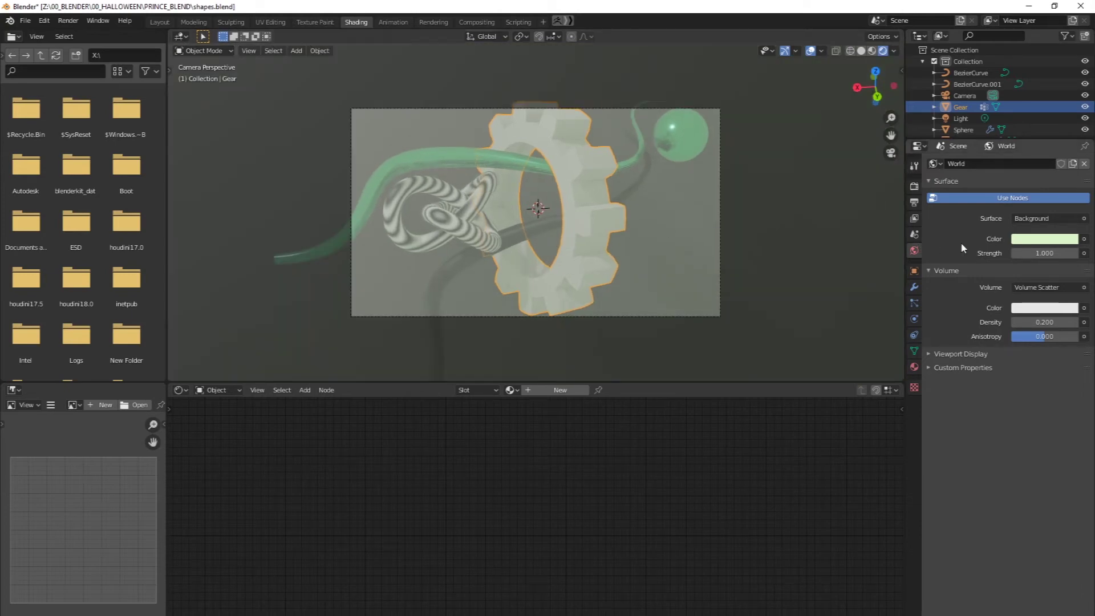
left_click(1064, 240)
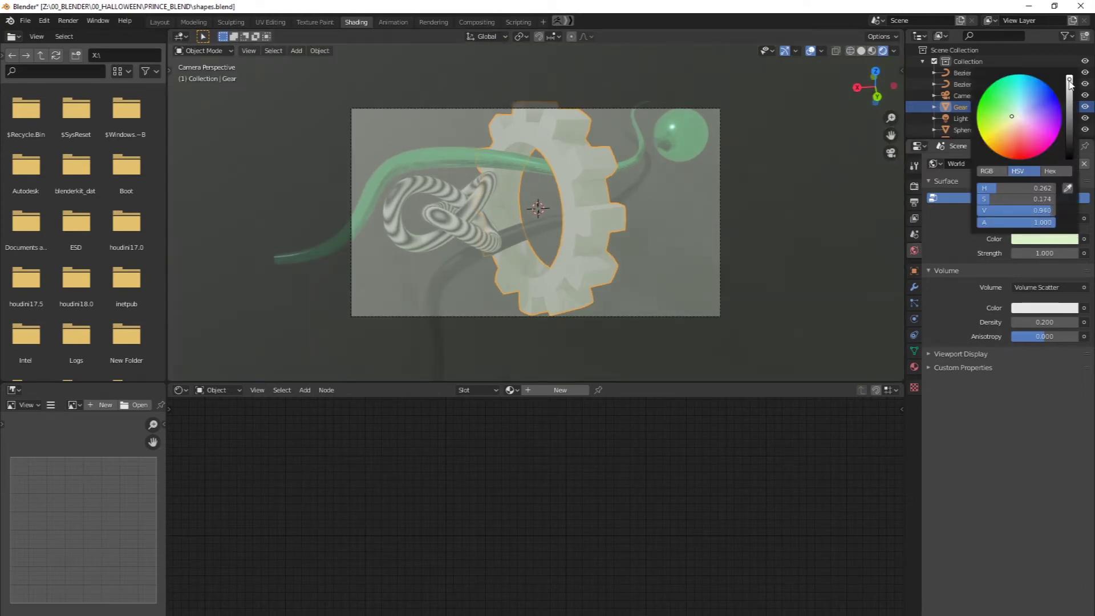
left_click_drag(1070, 84, 1072, 176)
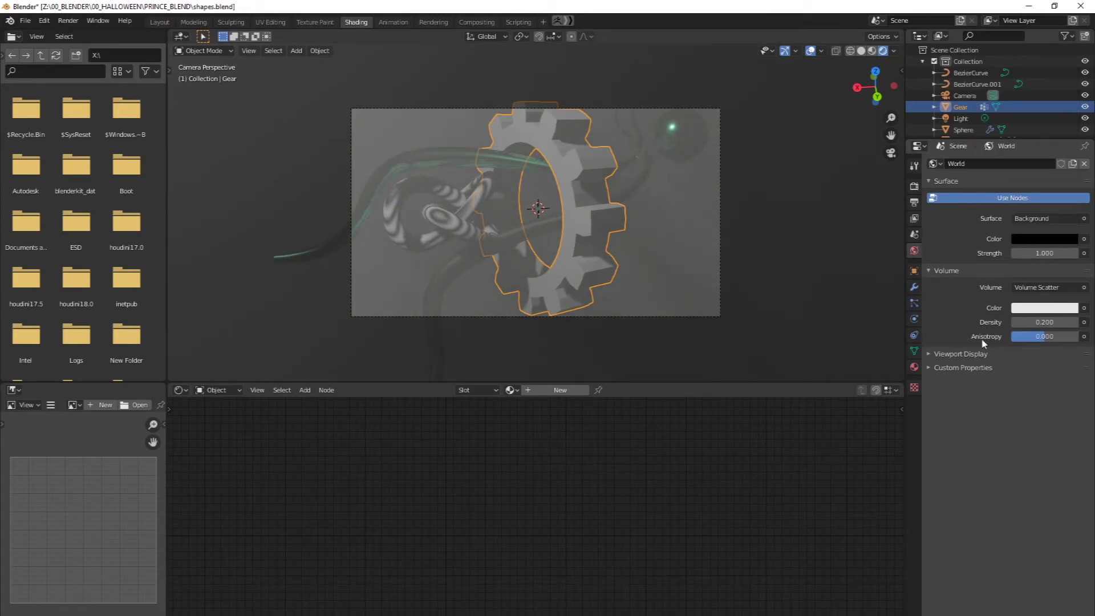
Step: Set the World Volume Scatter density to 0.001
left_click(1025, 322)
type("0.2")
key("Return")
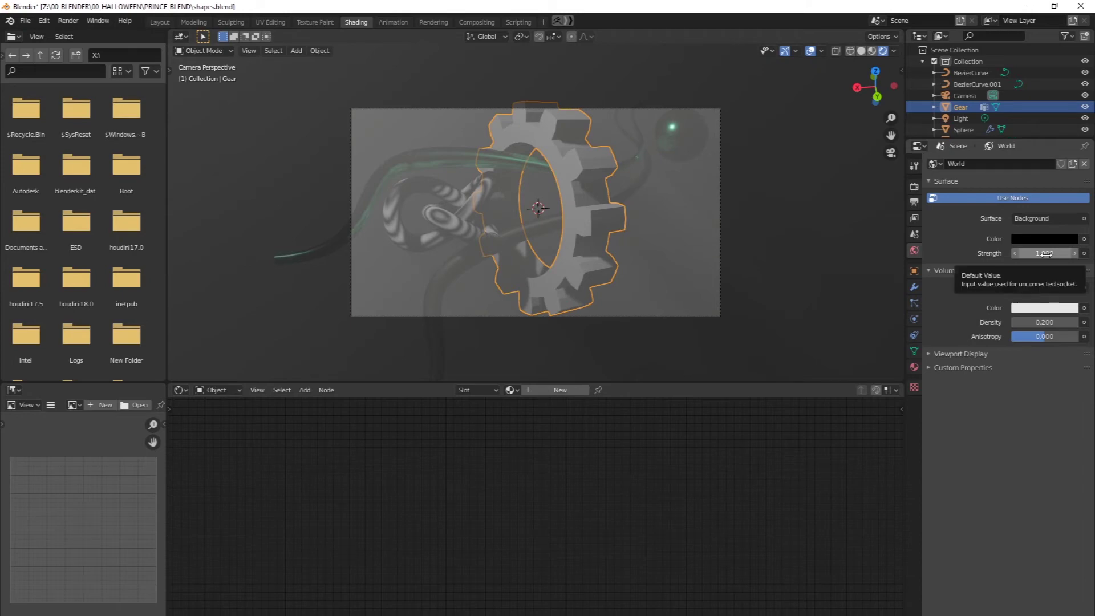
left_click(1042, 322)
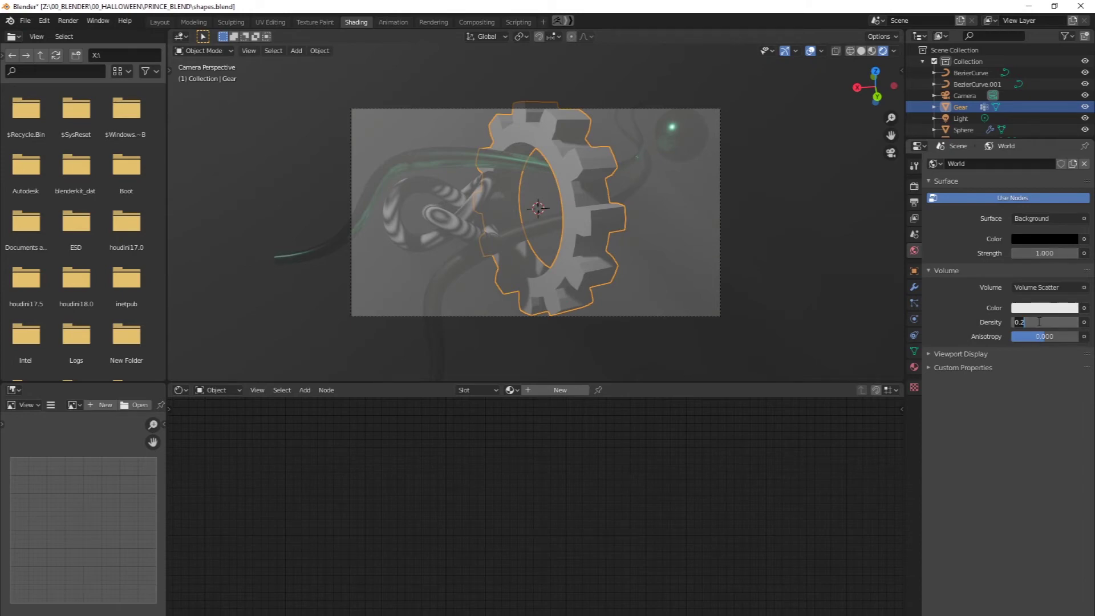
key("BackSpace")
type("0.001")
key("Return")
middle_click_drag(657, 238, 674, 232)
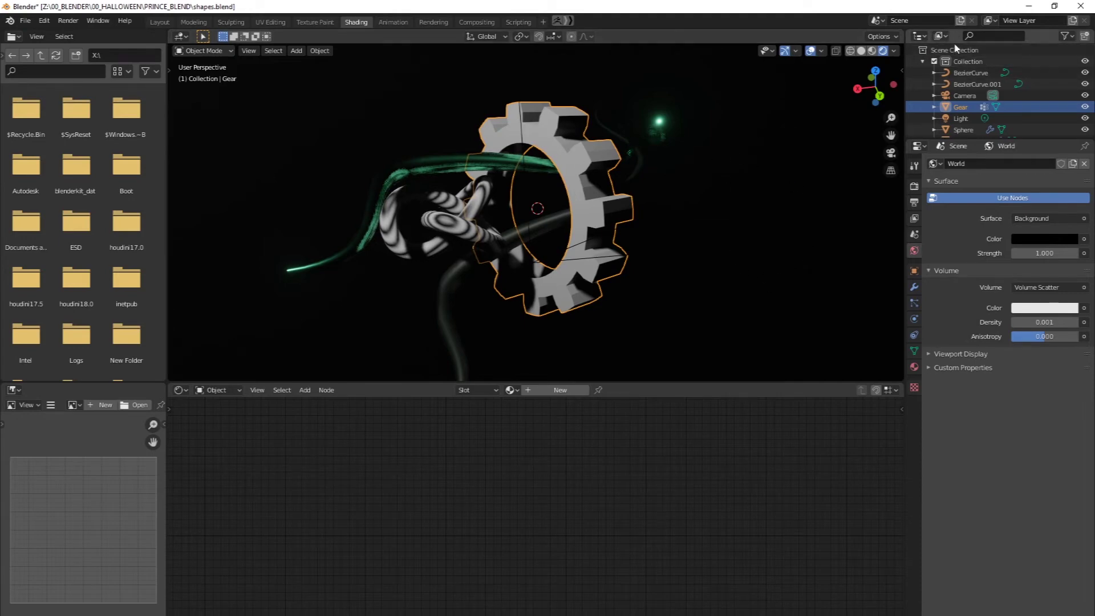
Step: Select the Light and tint its colour cyan
scroll(965, 115, "down", 1)
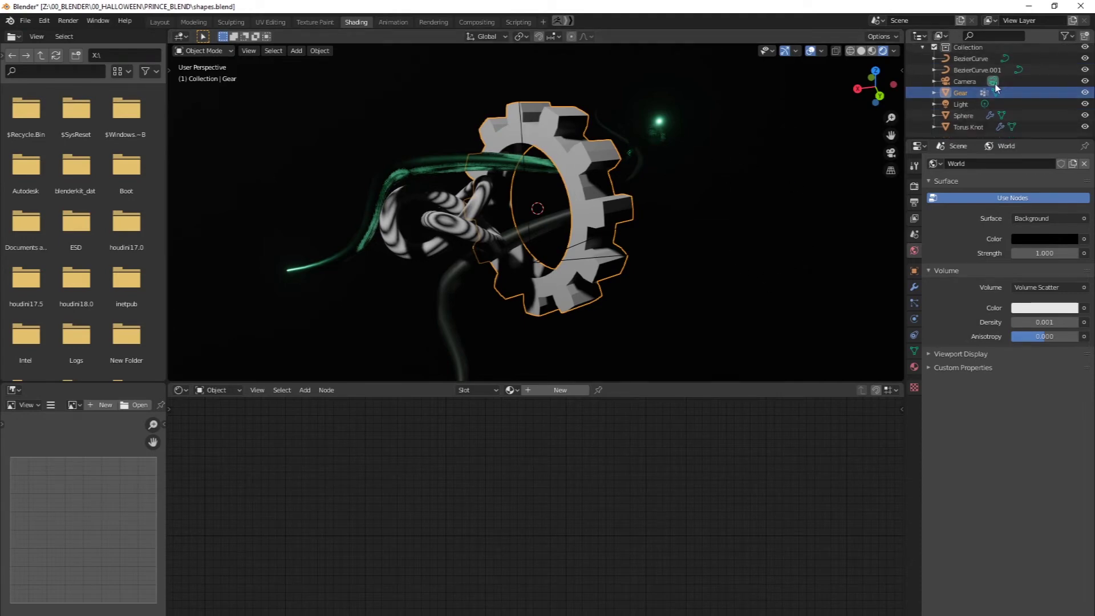
left_click(967, 107)
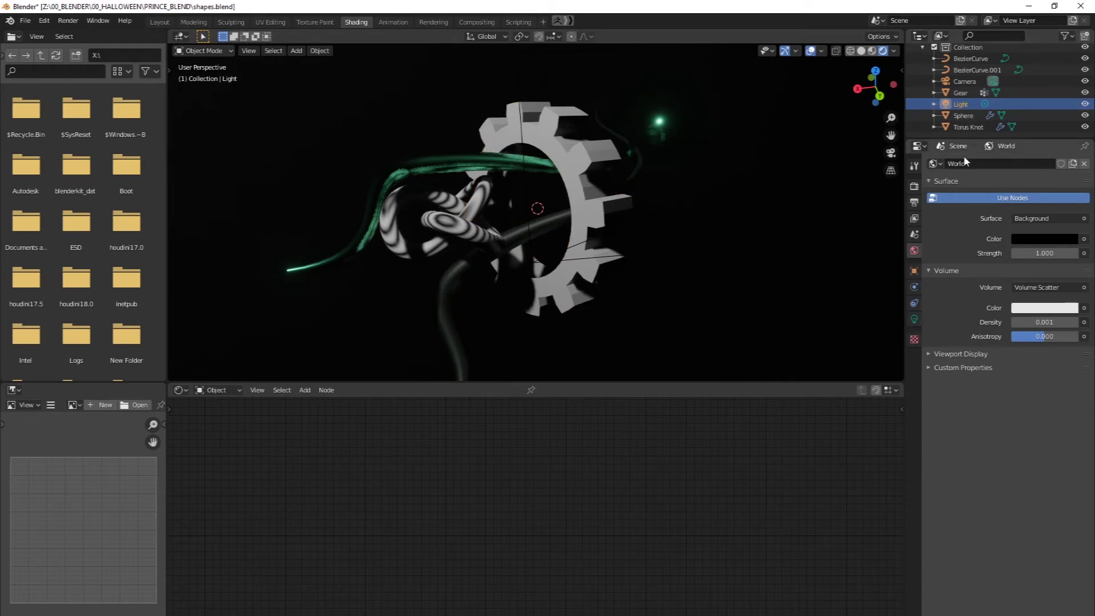
left_click(915, 320)
left_click(1041, 226)
left_click(1004, 101)
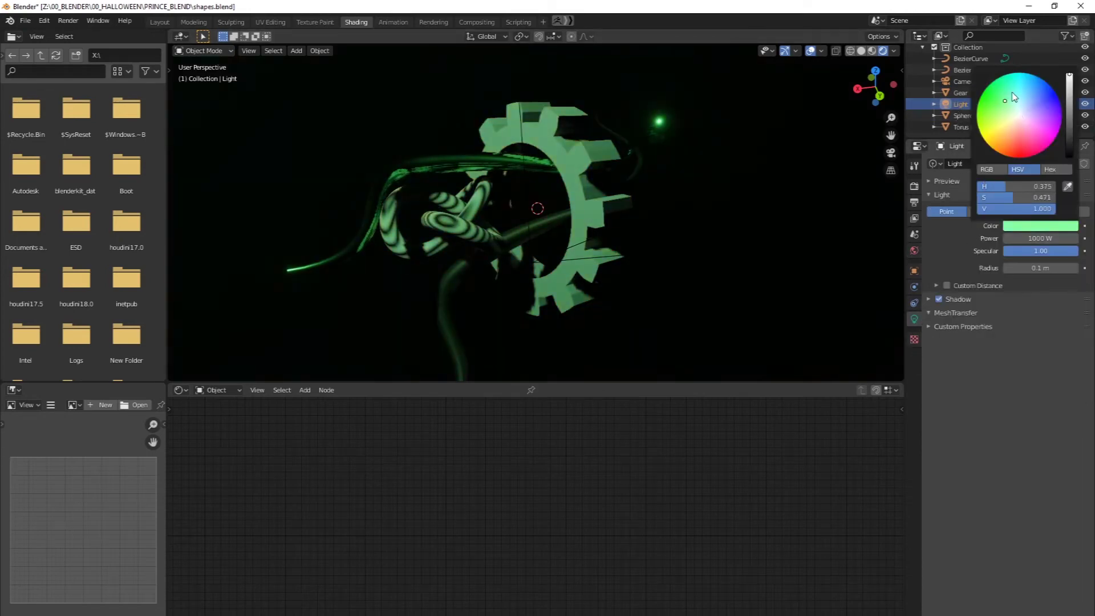
left_click(1014, 97)
Step: Set the light's Power to 100 W
left_click_drag(1010, 239, 1005, 241)
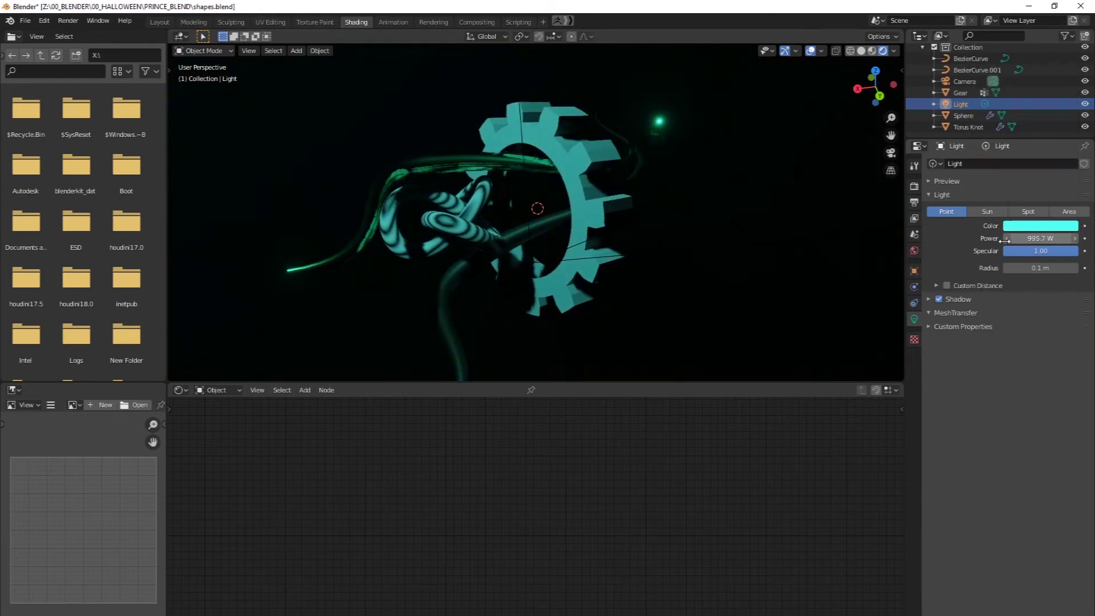
left_click(1033, 238)
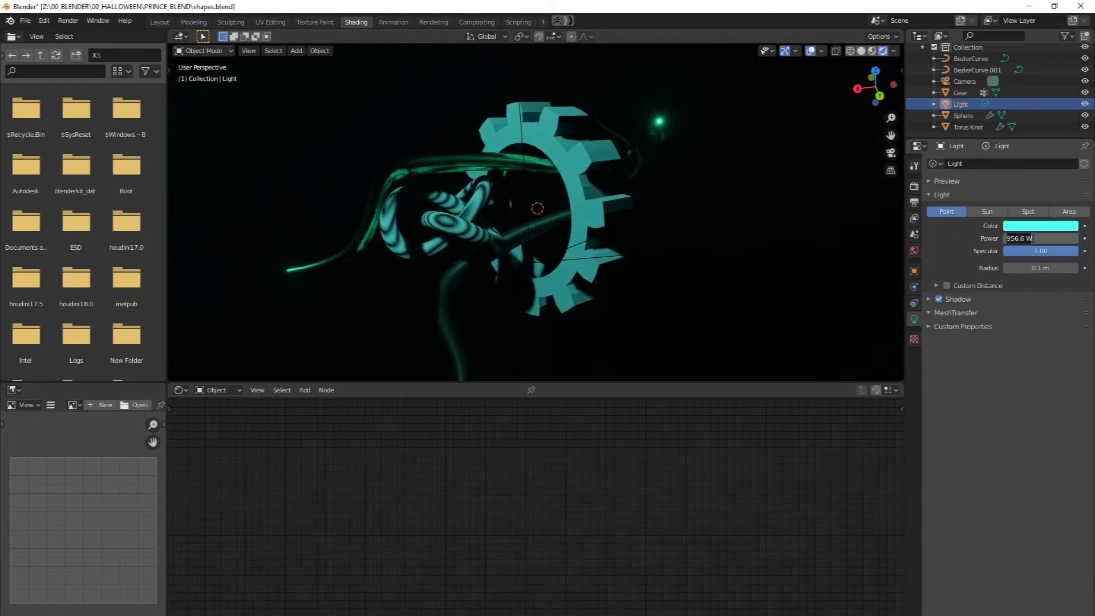
key("ctrl+a")
type("20")
key("Return")
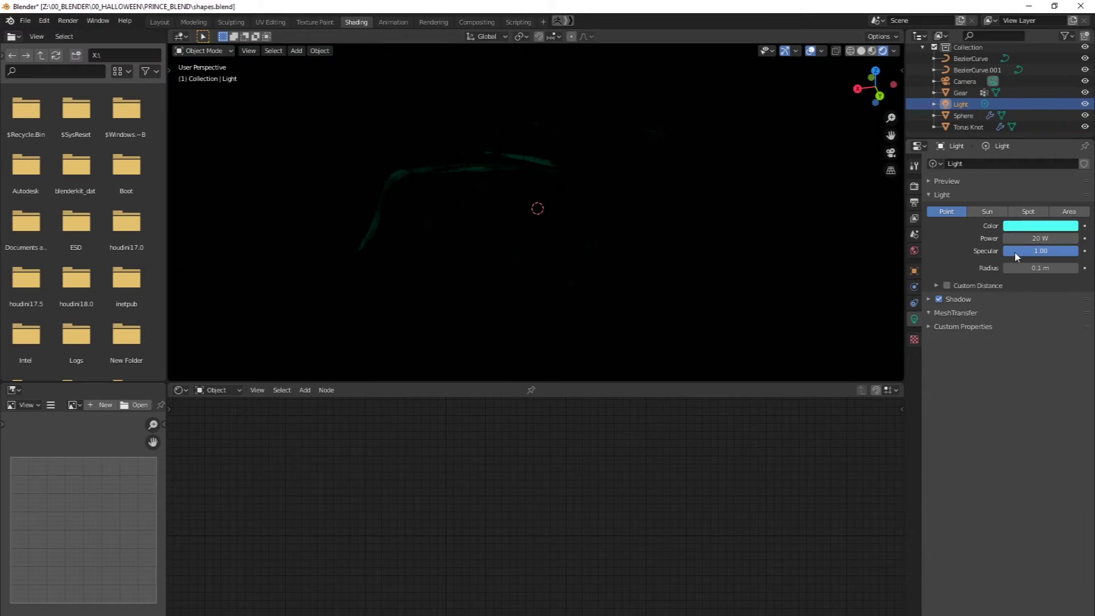
mouse_move(1025, 239)
left_mouse_down()
mouse_move(1015, 239)
mouse_move(1030, 238)
left_mouse_up()
left_click(1029, 238)
key("ctrl+a")
type("100")
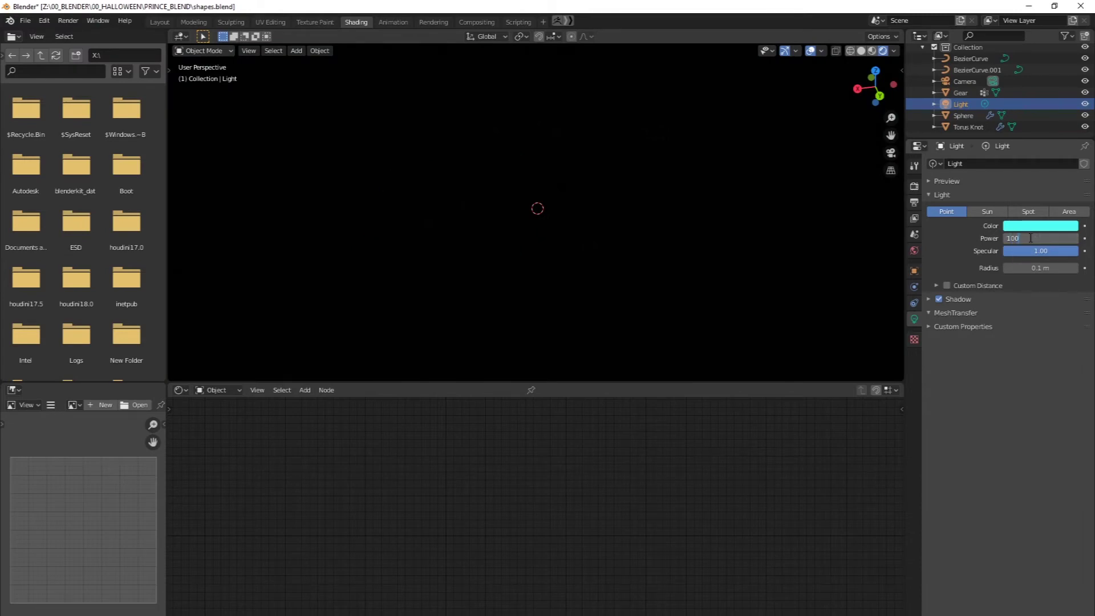
key("Return")
middle_click_drag(663, 208, 708, 174)
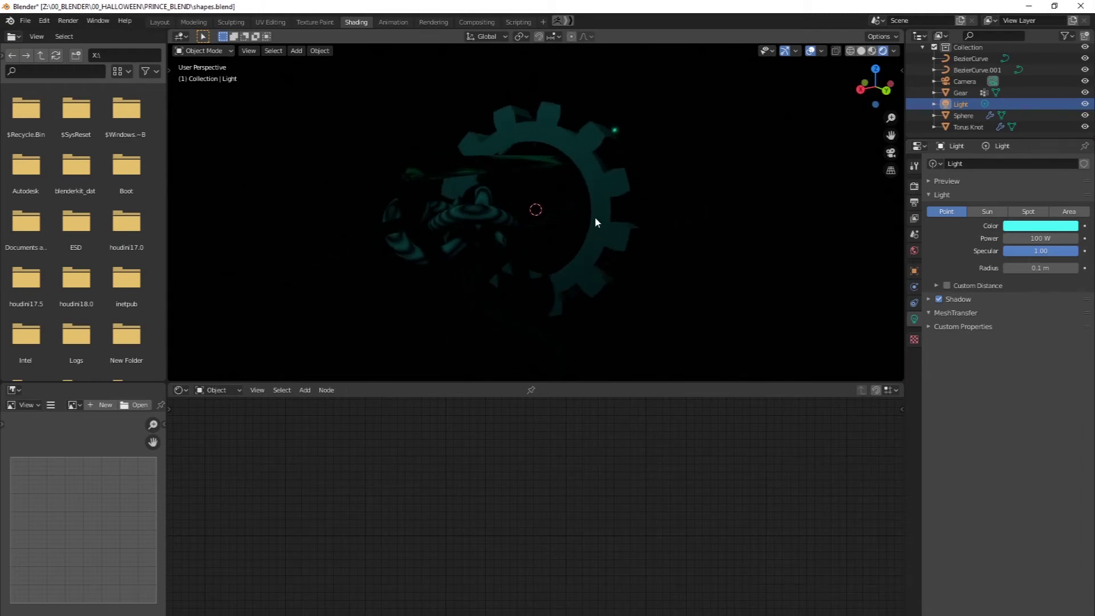
key("shift+a")
mouse_move(586, 222)
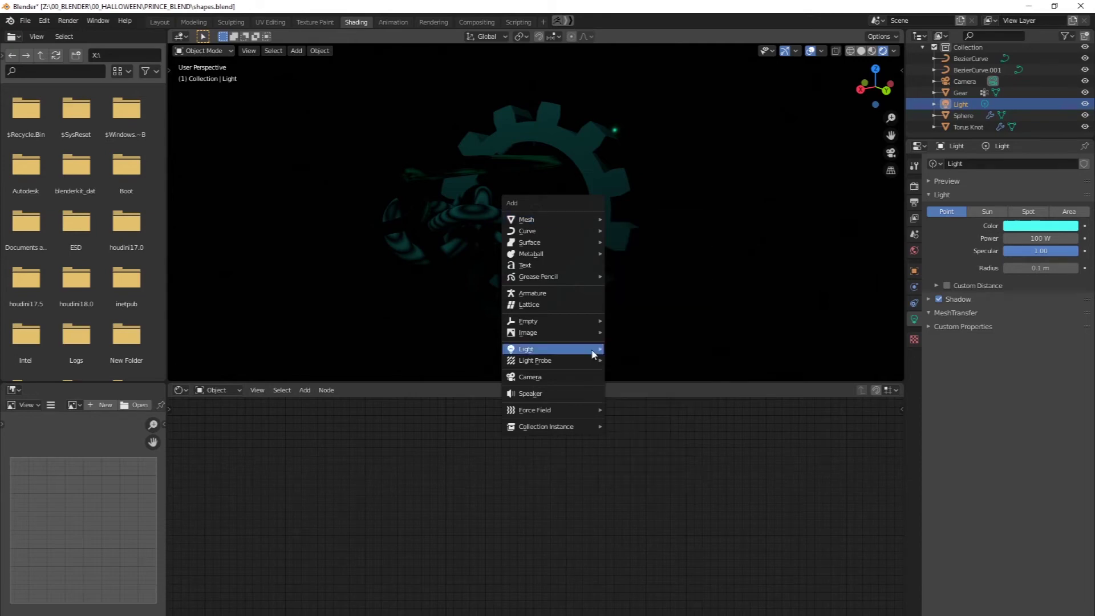
Step: Add a Point light and move it into the centre of the gear's hole
mouse_move(588, 350)
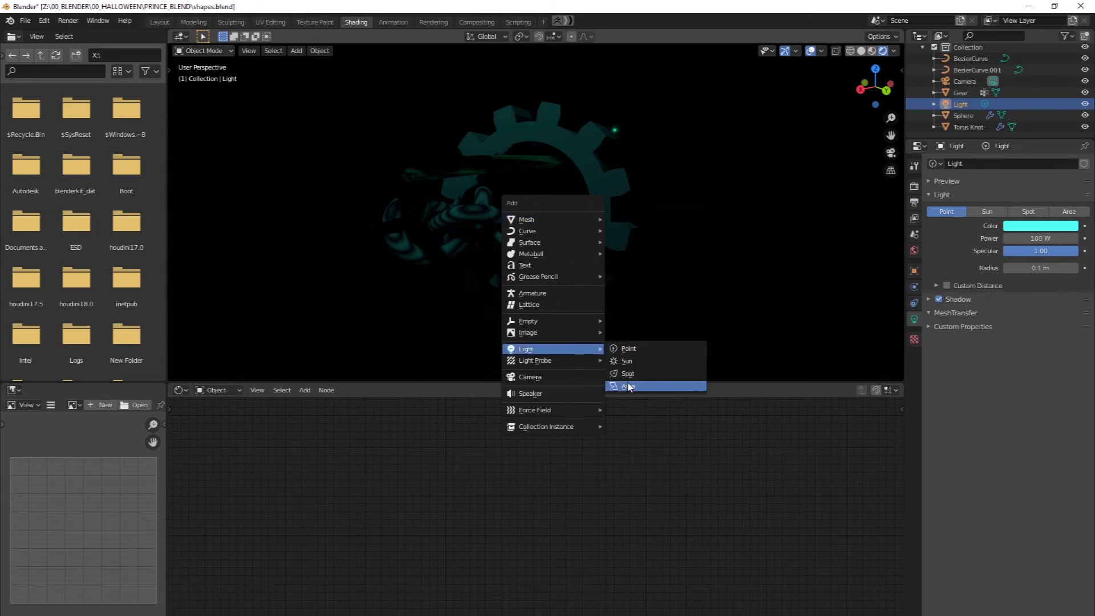
left_click(630, 351)
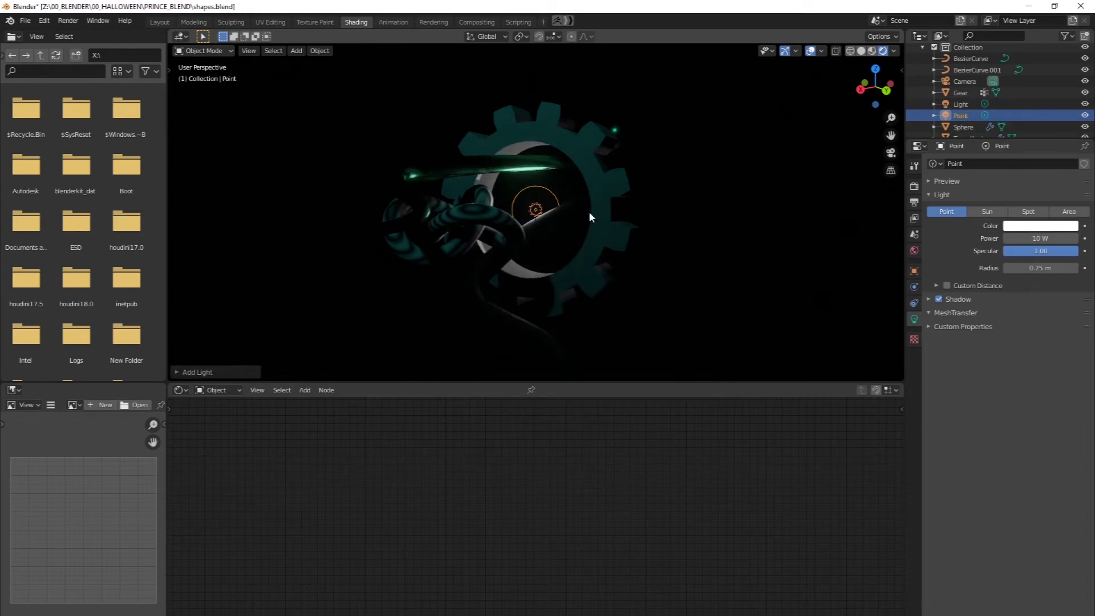
key("g")
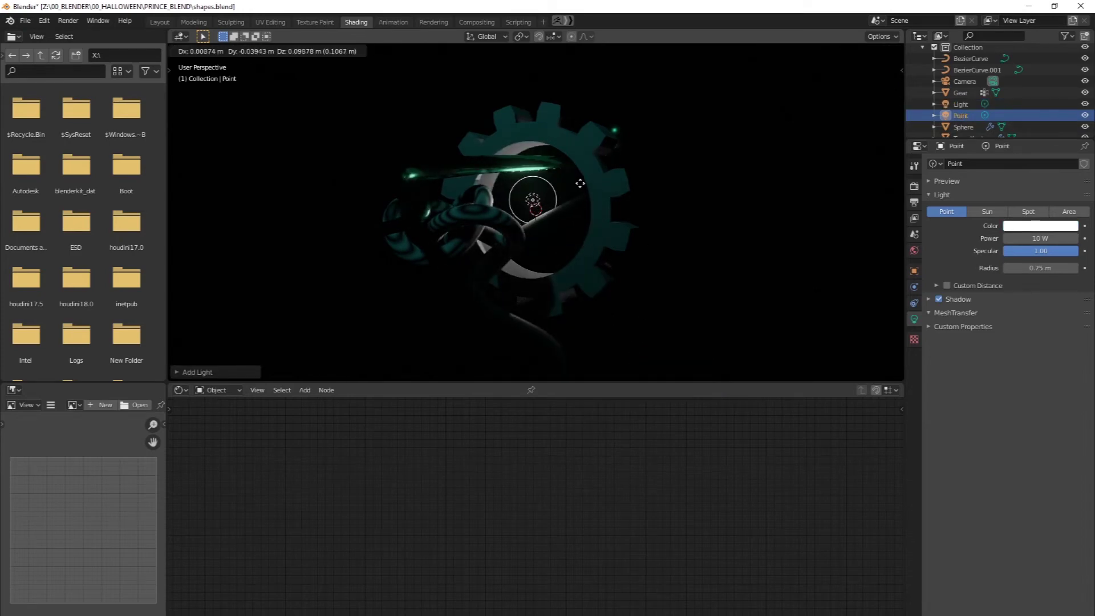
left_click(569, 183)
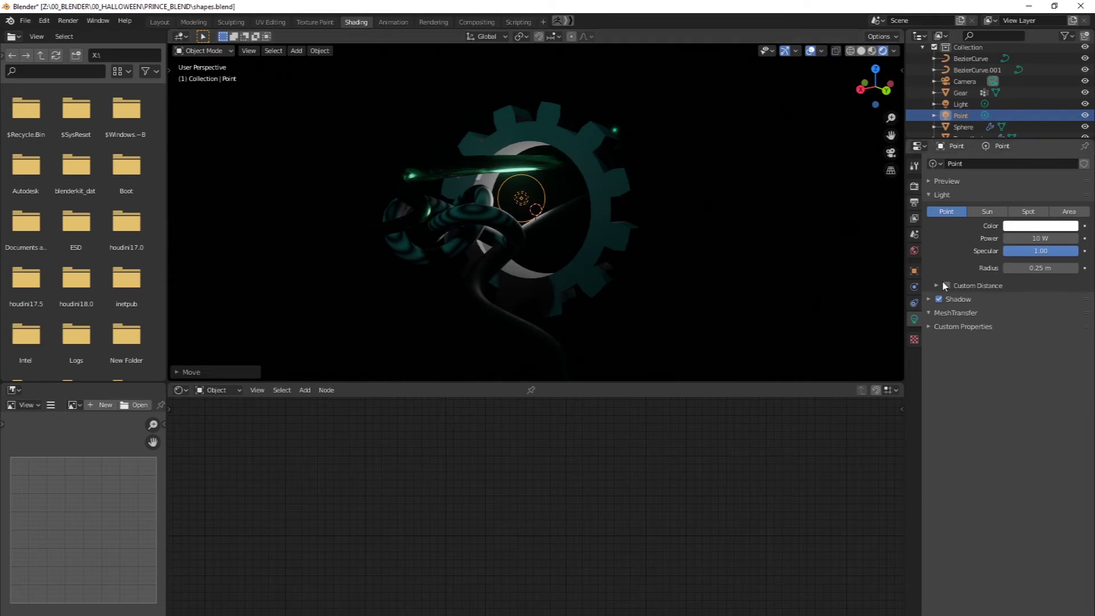
left_click(913, 251)
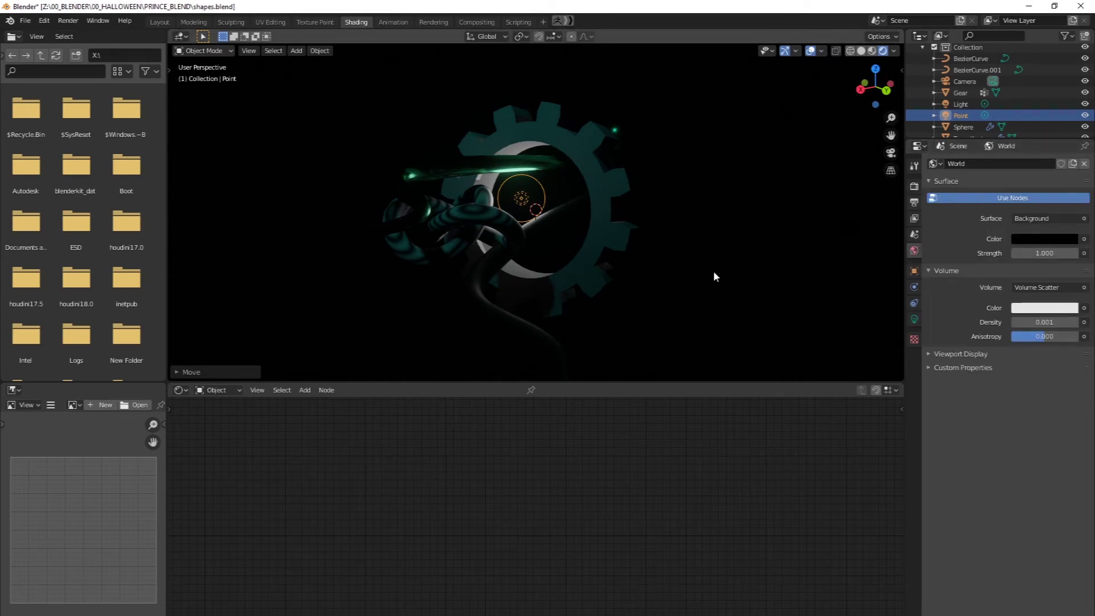
key("space")
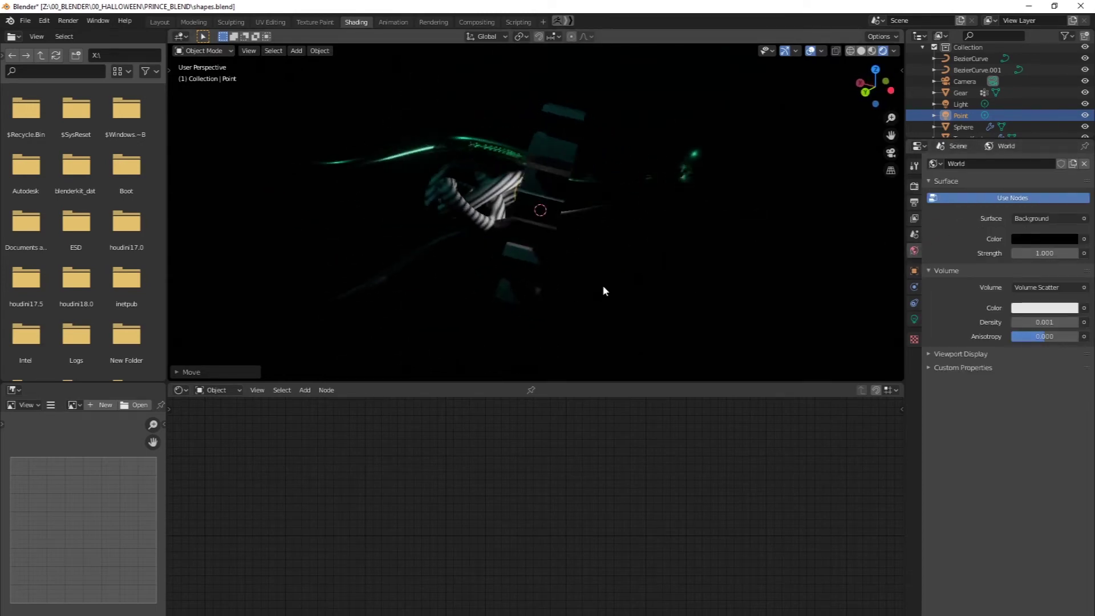
middle_click_drag(602, 285, 686, 274)
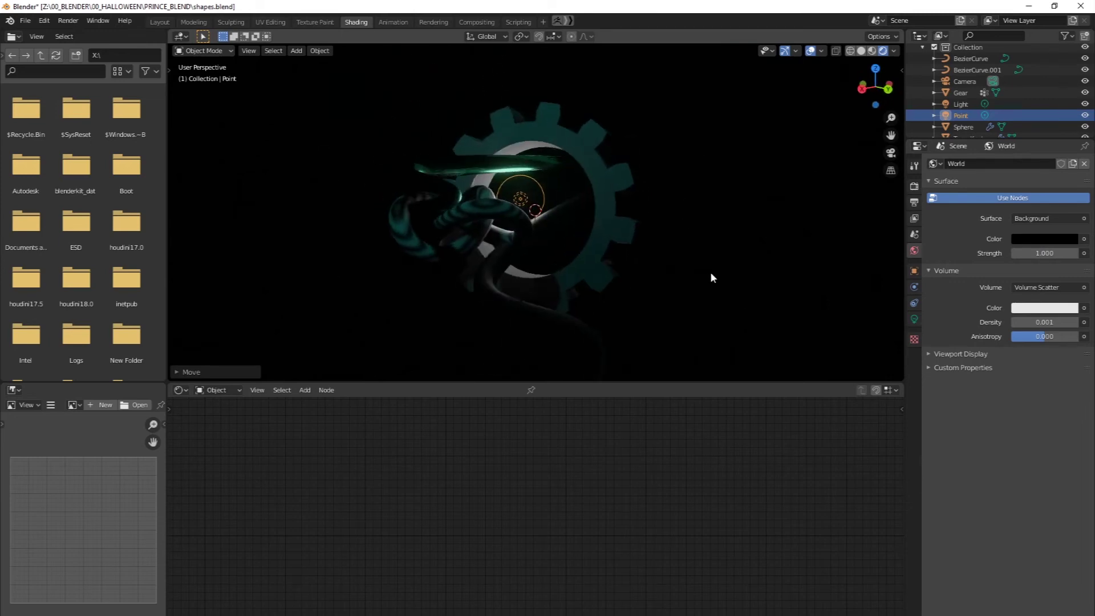
Step: Select BezierCurve and set Material.002's emission colour to full-value teal-green
left_click(575, 212)
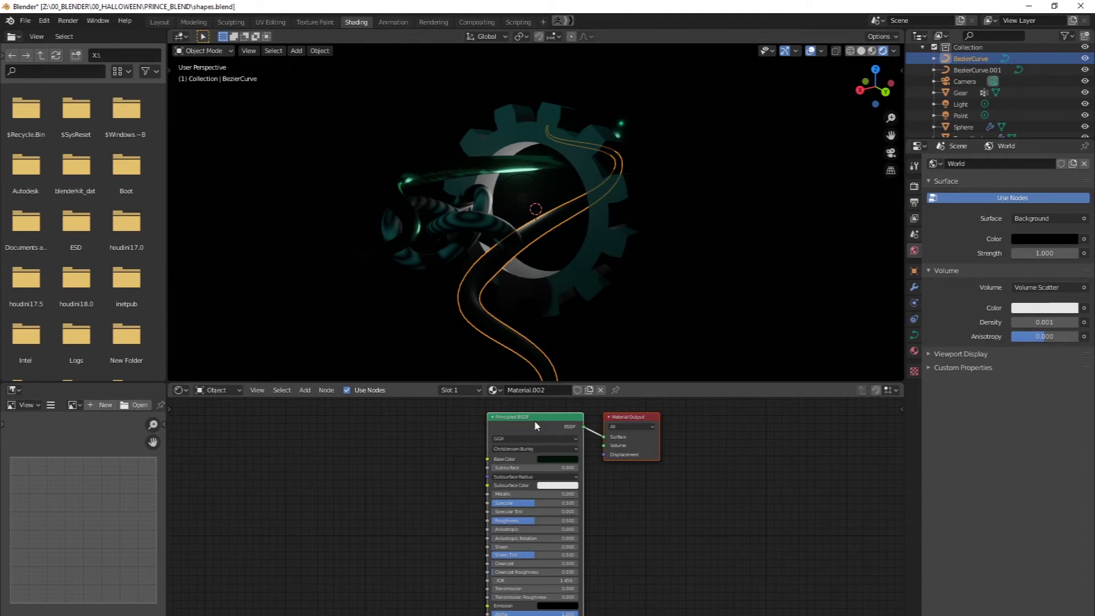
left_click_drag(534, 420, 462, 422)
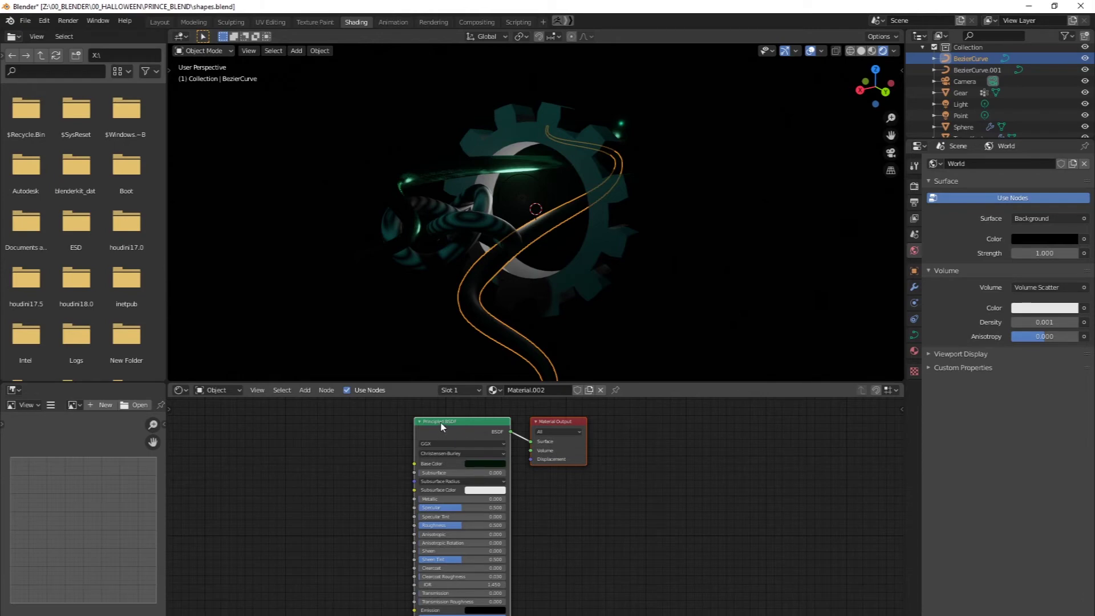
left_click_drag(439, 421, 435, 410)
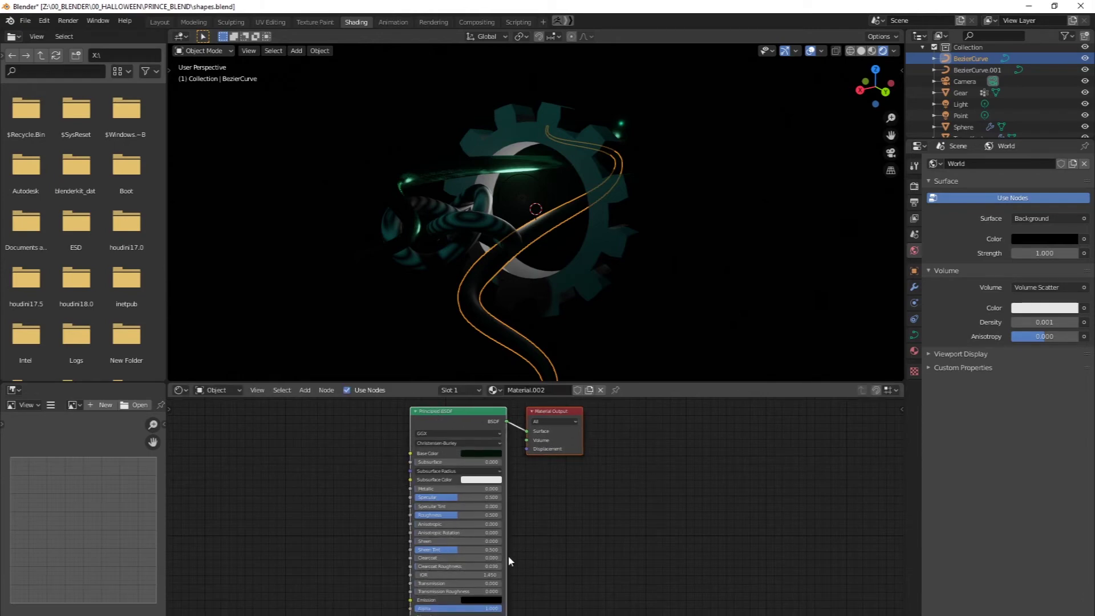
left_click(479, 601)
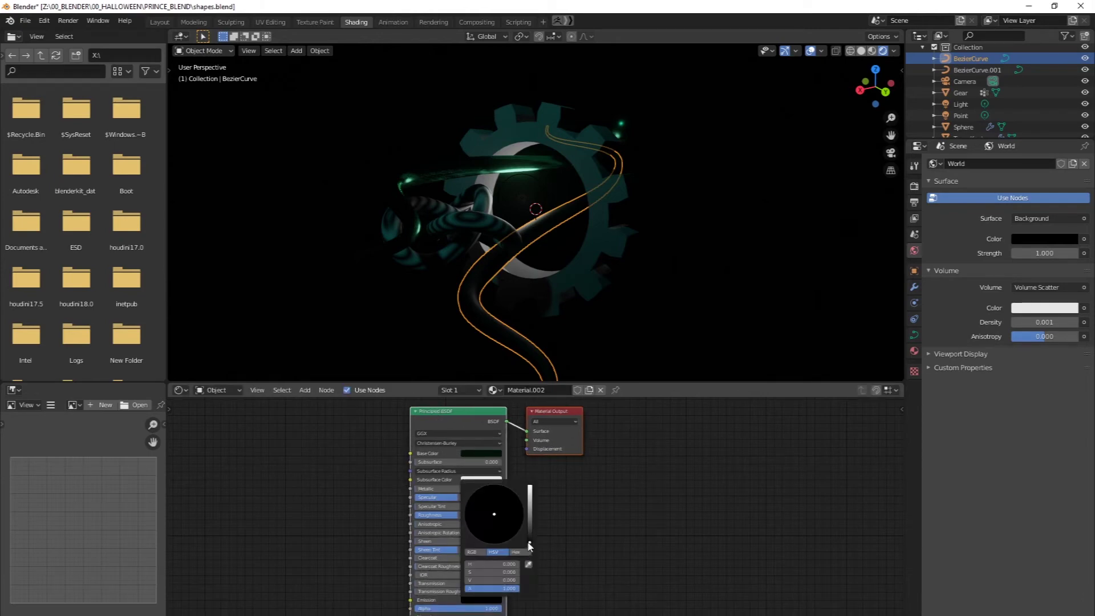
left_click_drag(529, 539, 557, 436)
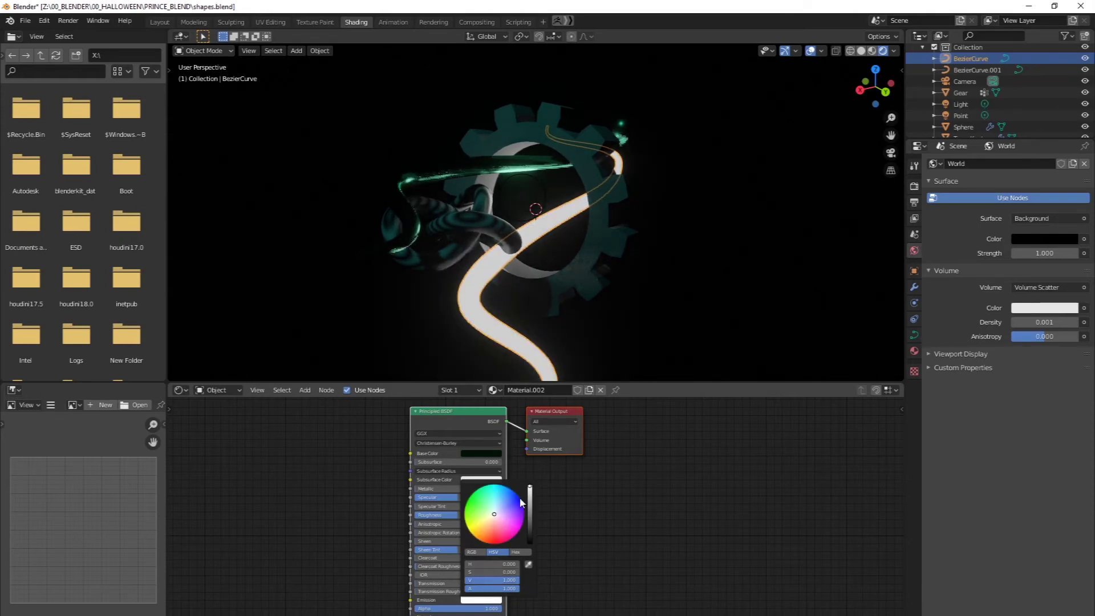
left_click(472, 491)
mouse_move(472, 492)
left_mouse_down()
mouse_move(465, 512)
mouse_move(516, 531)
mouse_move(481, 479)
left_mouse_up()
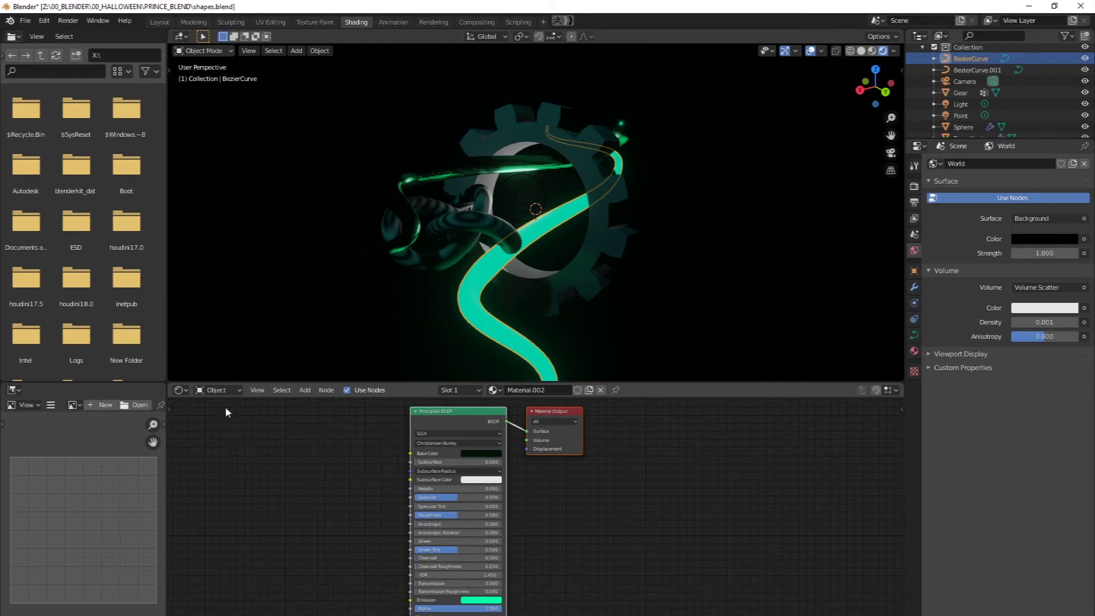
Step: Add a green Emission shader at strength 5 connected to Material.002's surface output
left_click(306, 390)
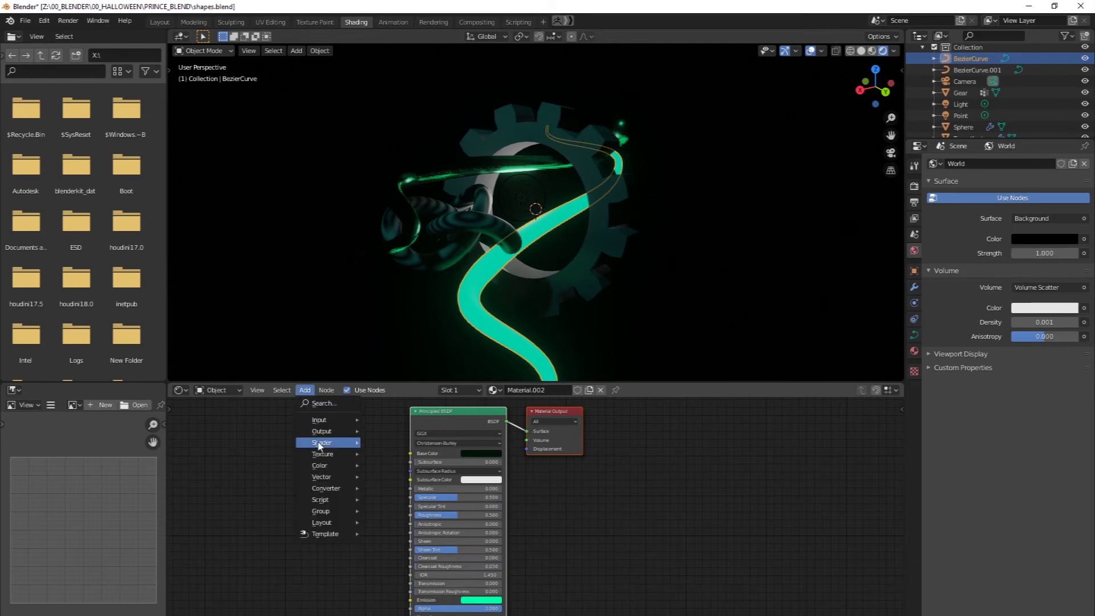
mouse_move(318, 442)
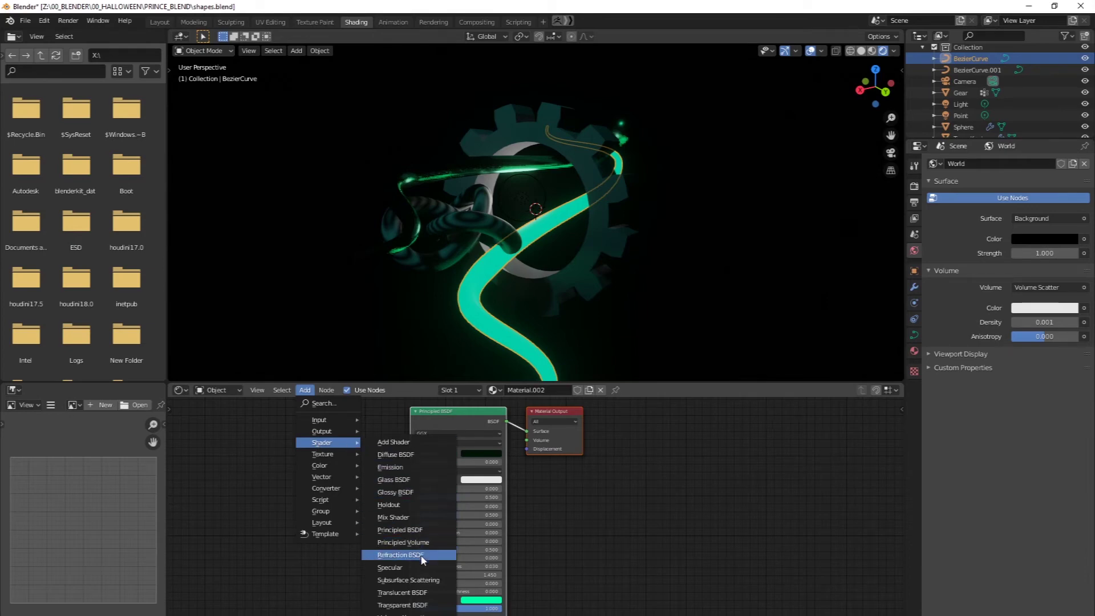
left_click(402, 467)
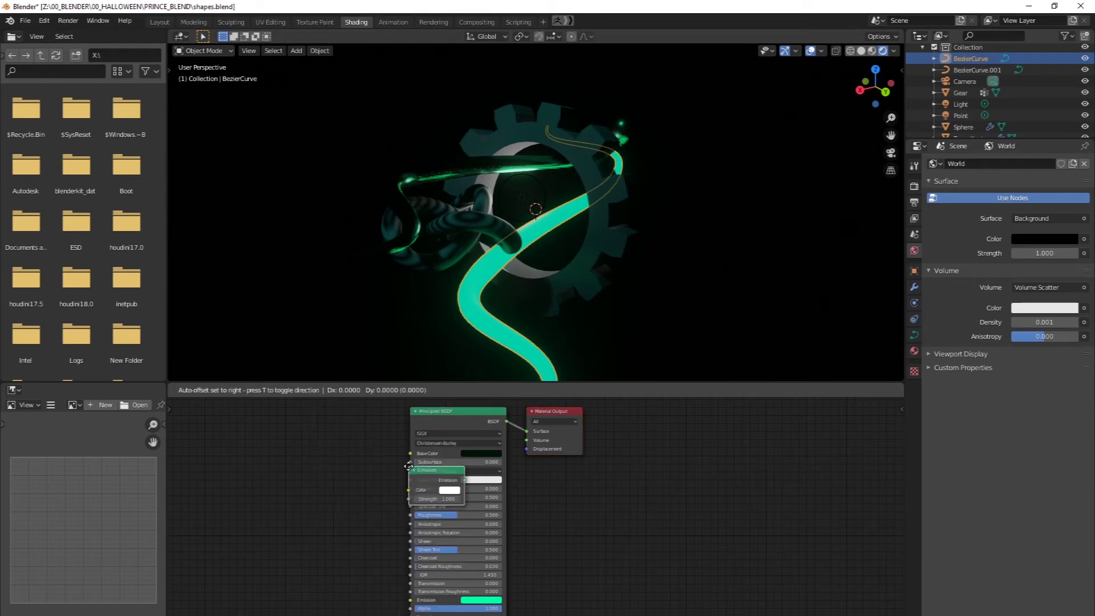
left_click(304, 465)
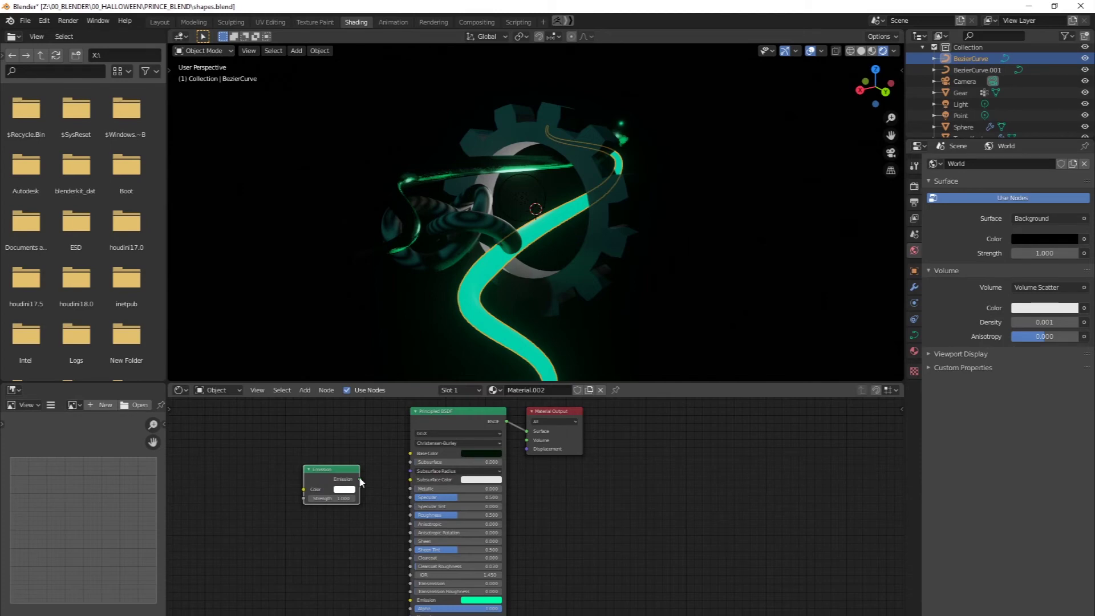
left_click_drag(360, 482, 527, 432)
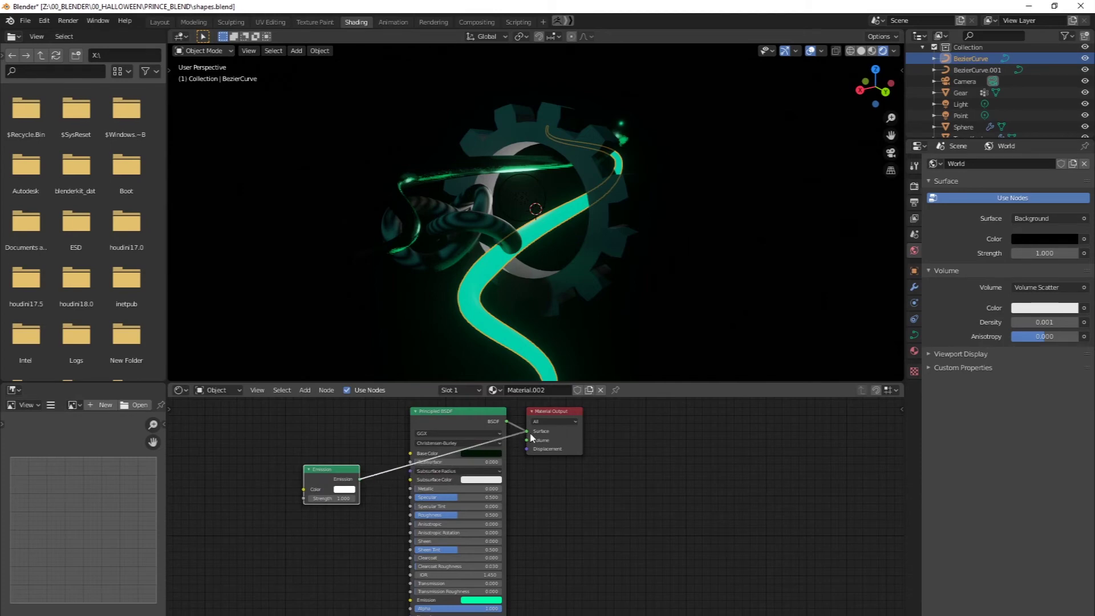
left_click(342, 498)
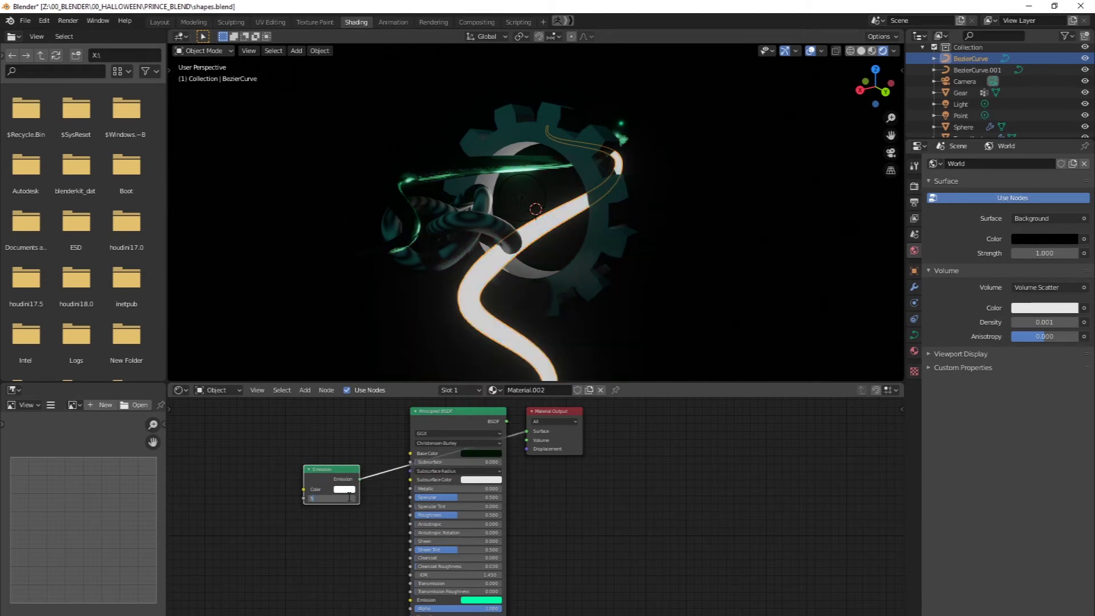
key("Return")
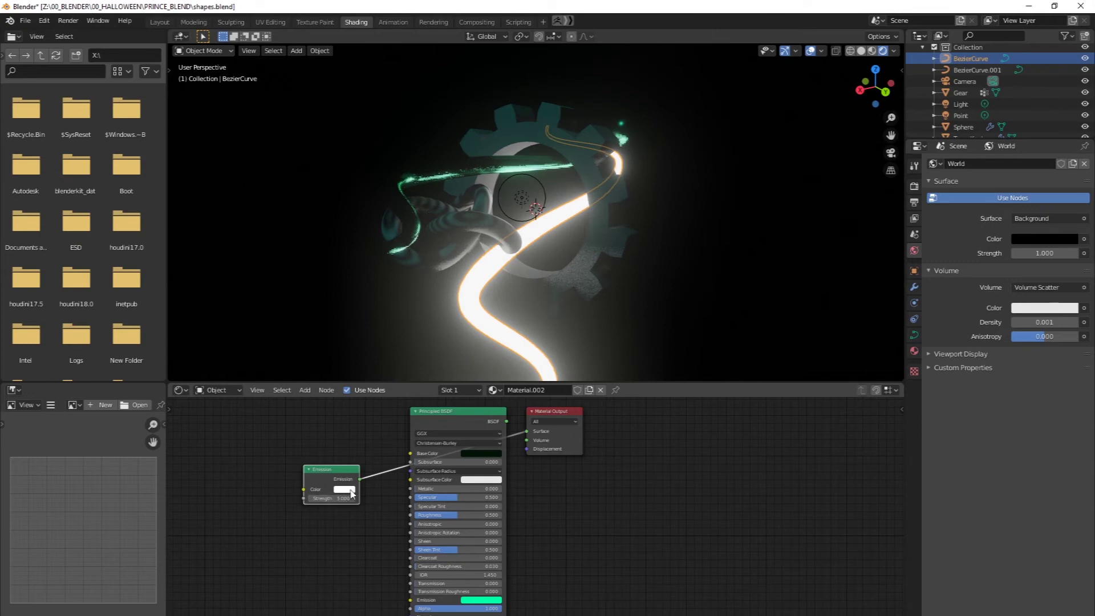
left_click(344, 489)
left_click_drag(393, 412, 356, 392)
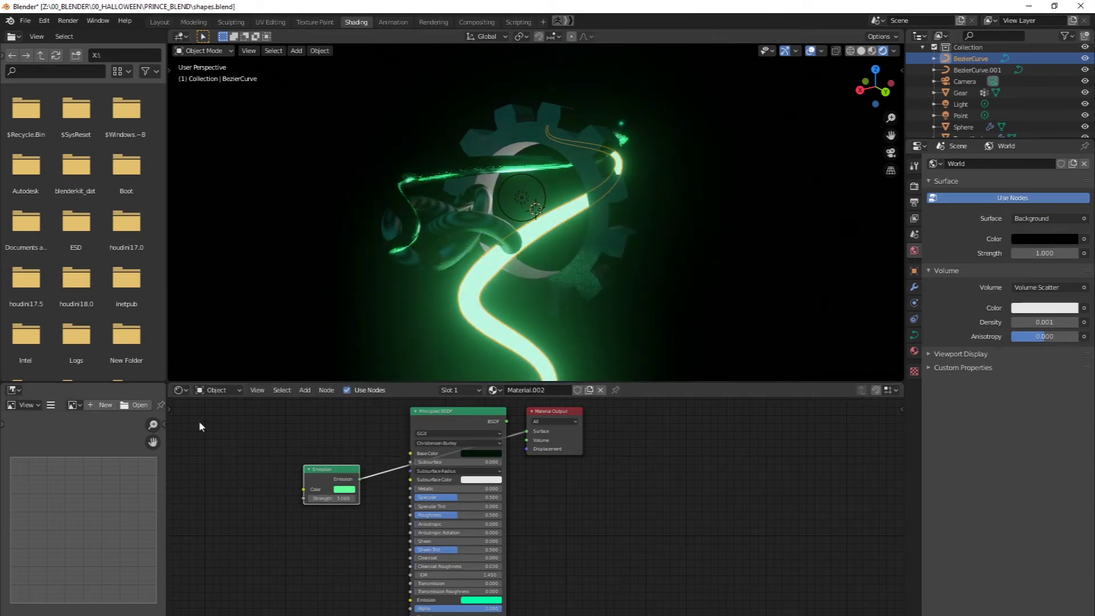
middle_click_drag(689, 289, 673, 305)
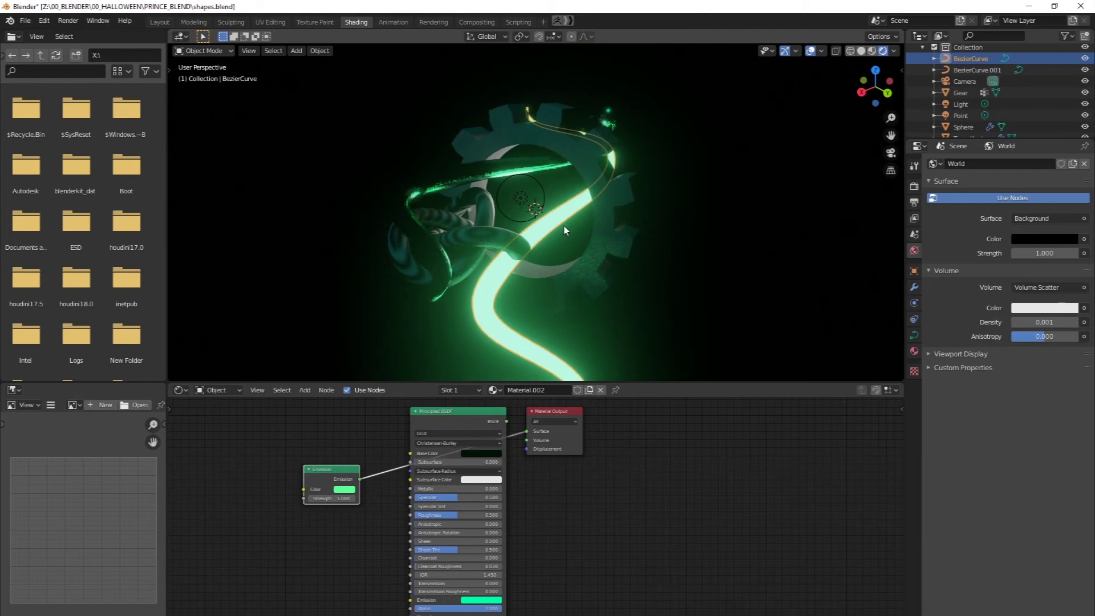
Step: View through the camera and raise the World colour value to about 0.267
left_click(892, 155)
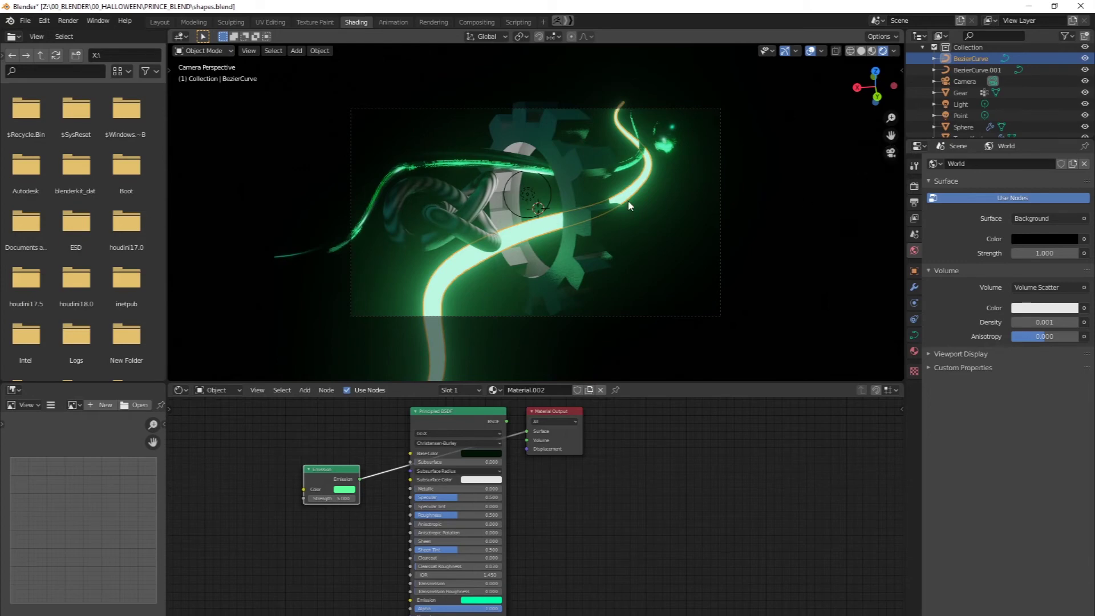
left_click(1018, 240)
left_click_drag(1071, 149, 1001, 117)
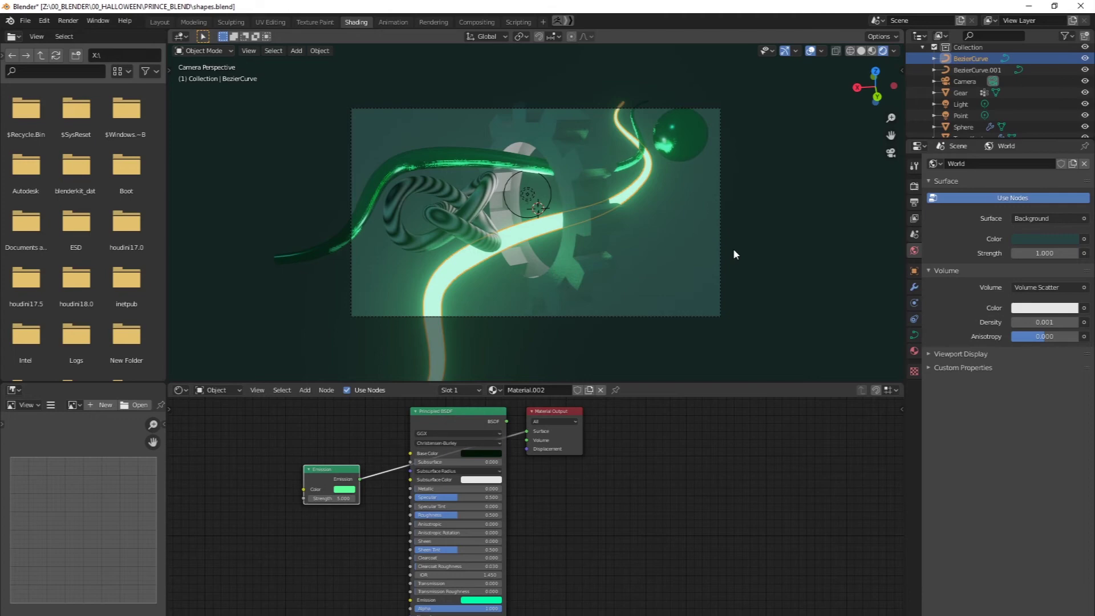
left_click(678, 135)
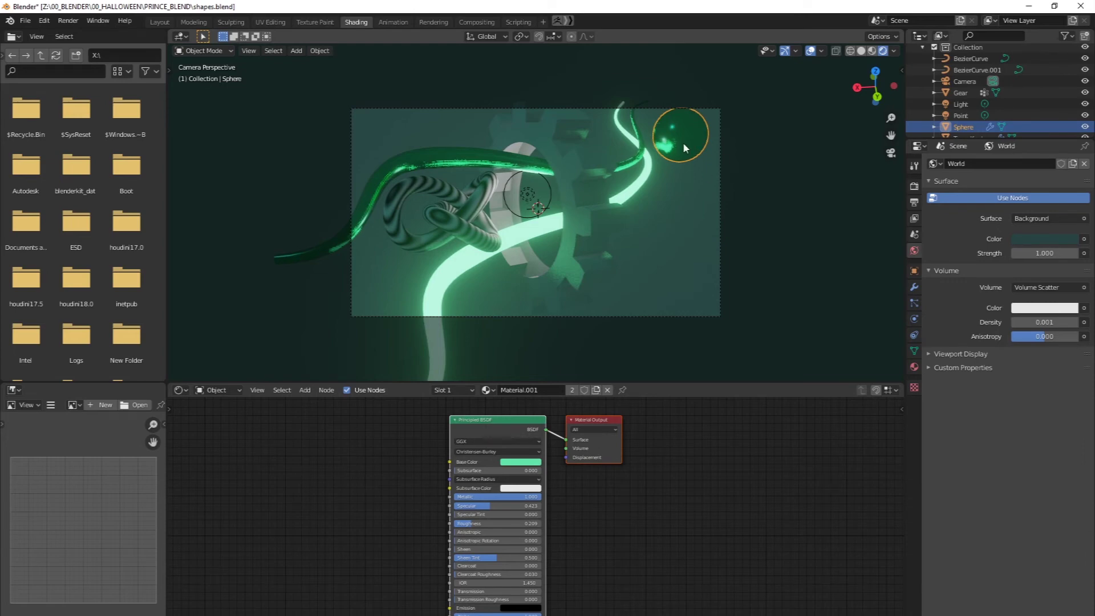
Step: Move the Sphere down to a spot near the camera frame's right edge
key("g")
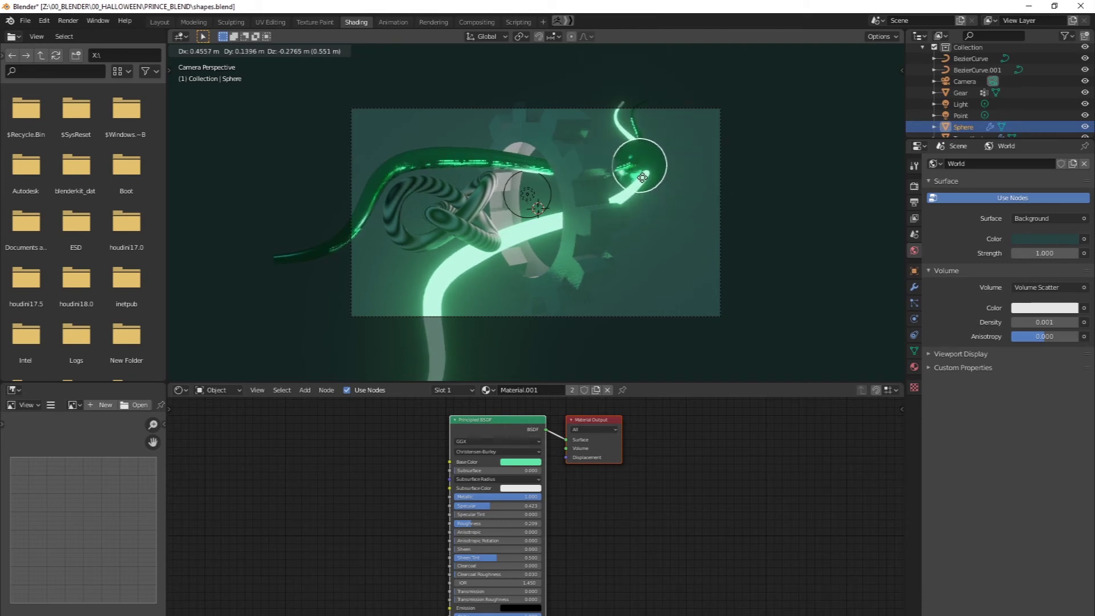
left_click(676, 246)
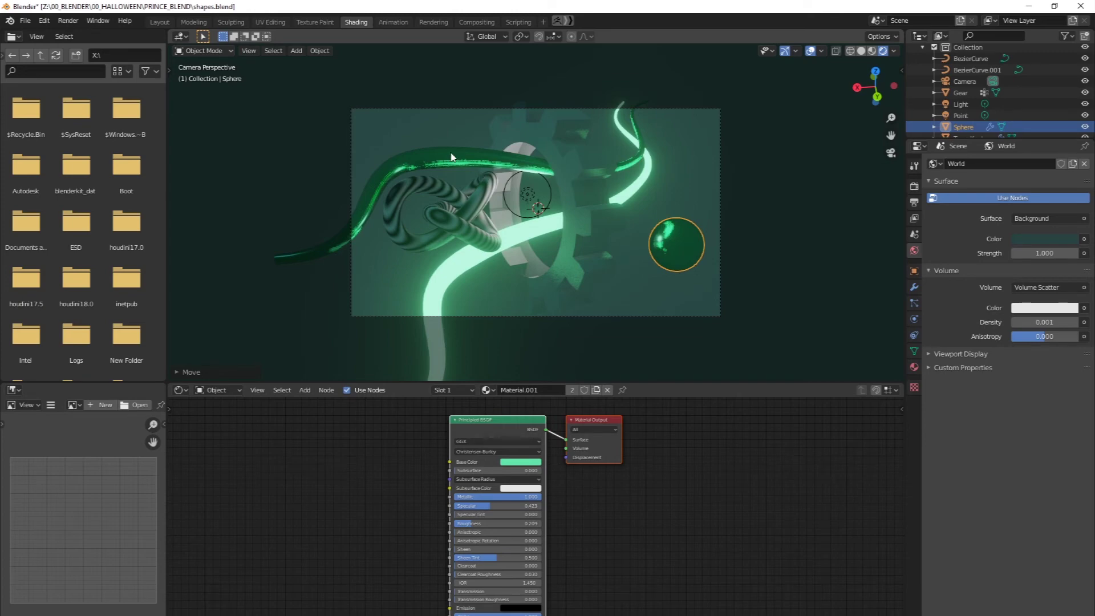
left_click(507, 239)
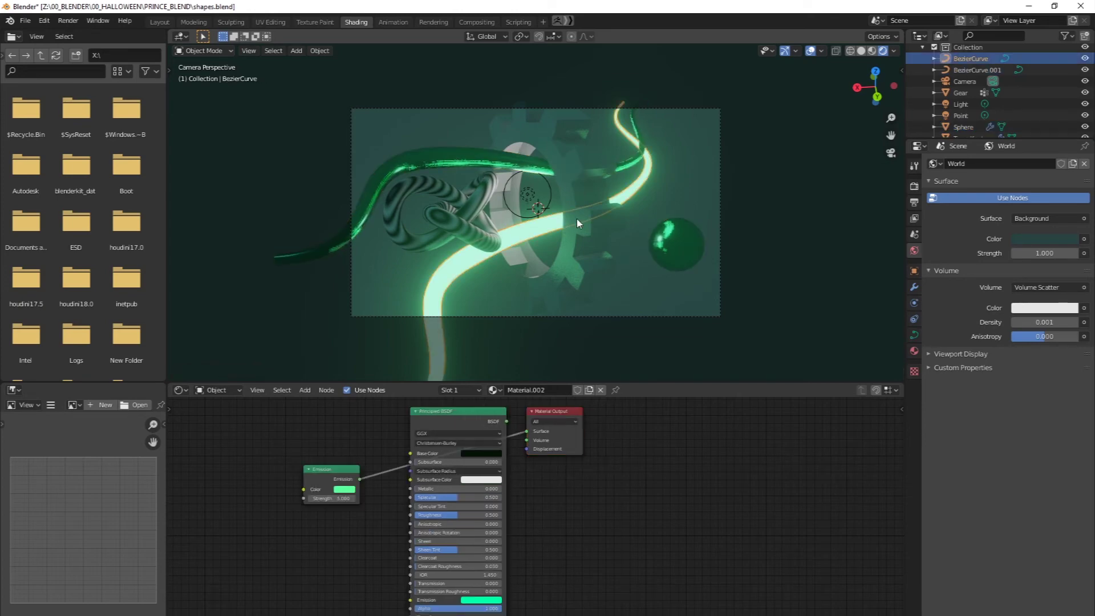
left_click(579, 222)
left_click(664, 248)
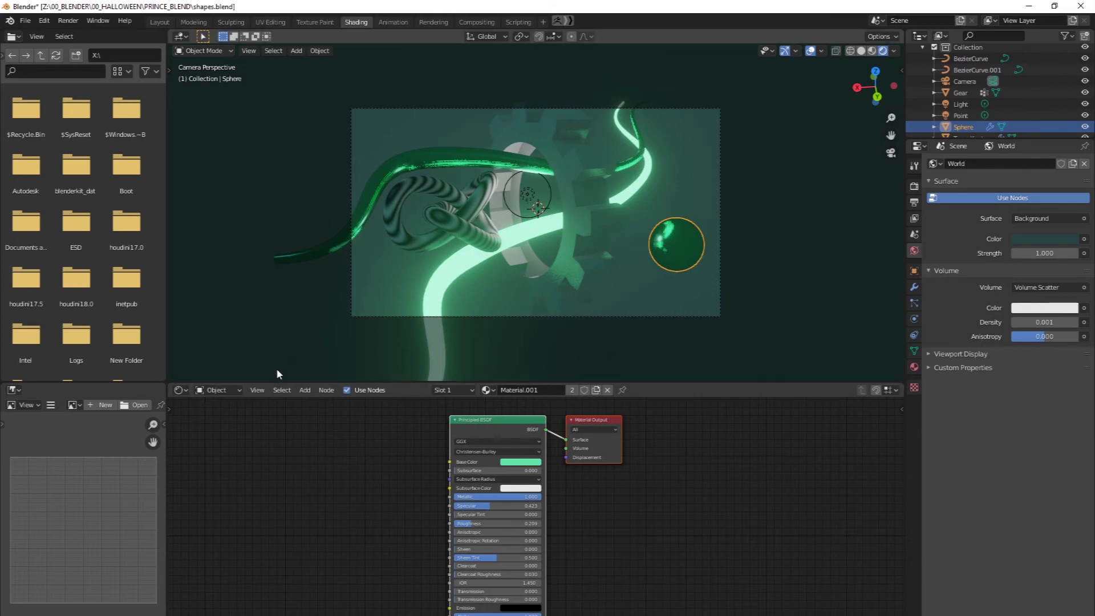
left_click_drag(472, 424, 451, 424)
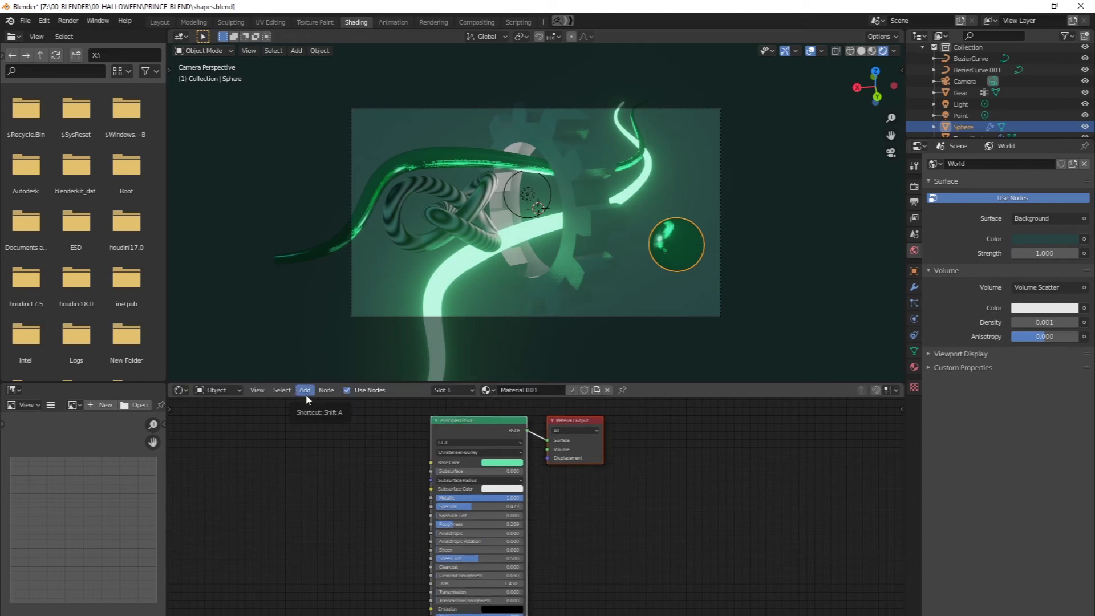
Step: Add an Image Texture node left of the sphere's Principled BSDF
left_click(304, 390)
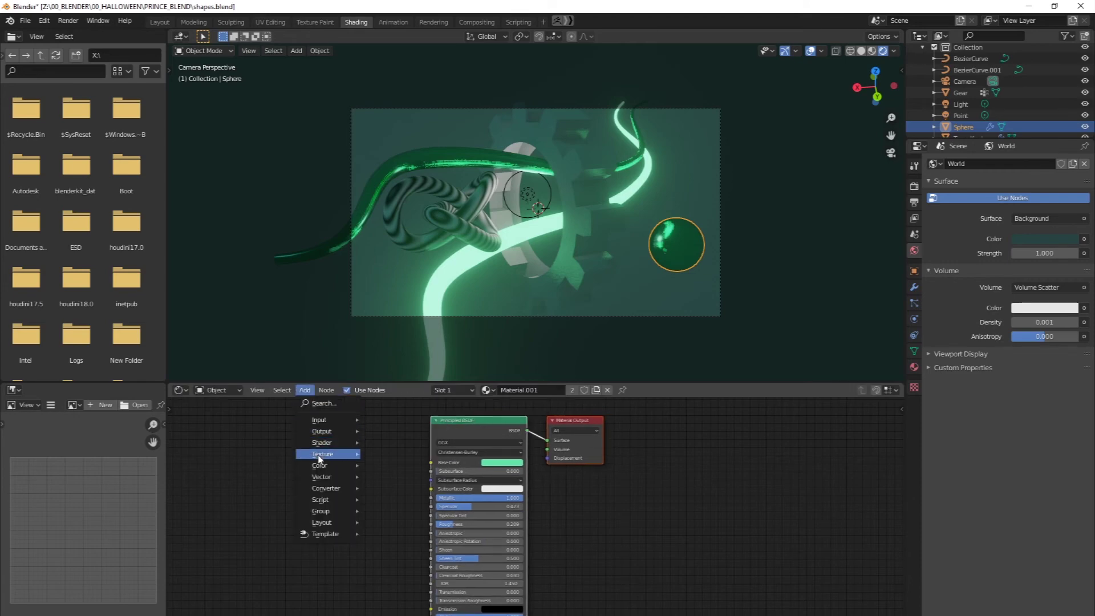
mouse_move(317, 454)
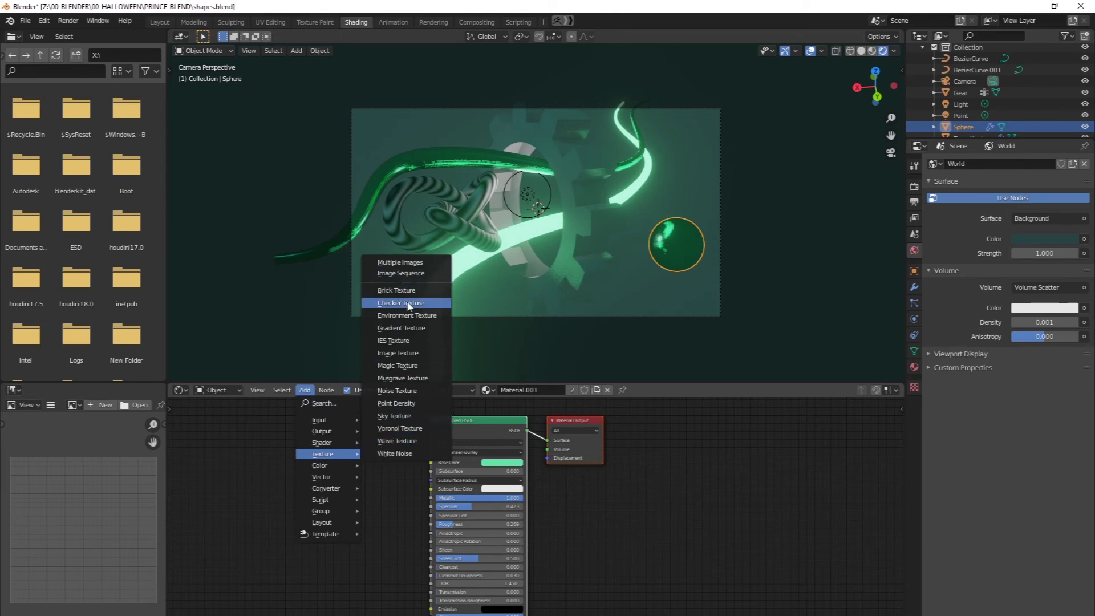
left_click(415, 354)
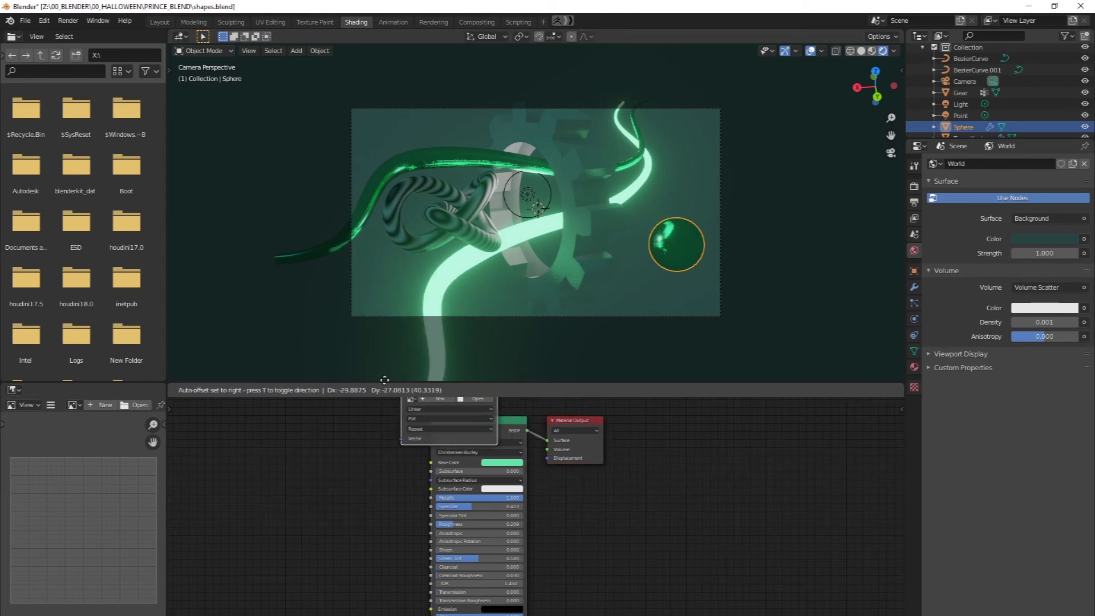
left_click(266, 449)
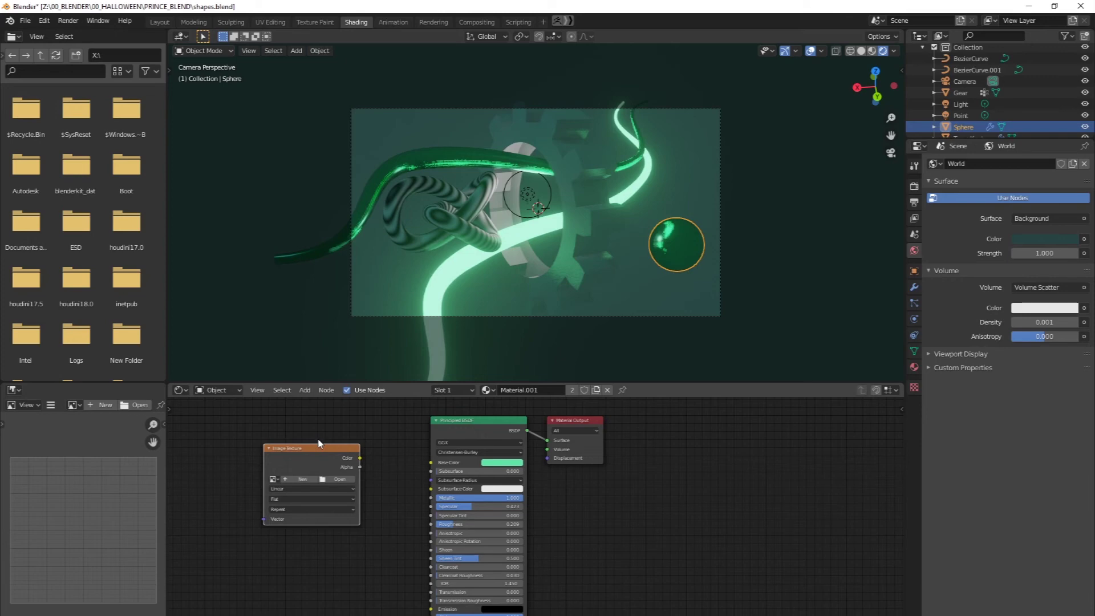
Step: Load G.jpeg from 00_4z_texture > FABRIC_TEXTURES into the Image Texture node
left_click(291, 480)
left_click(336, 481)
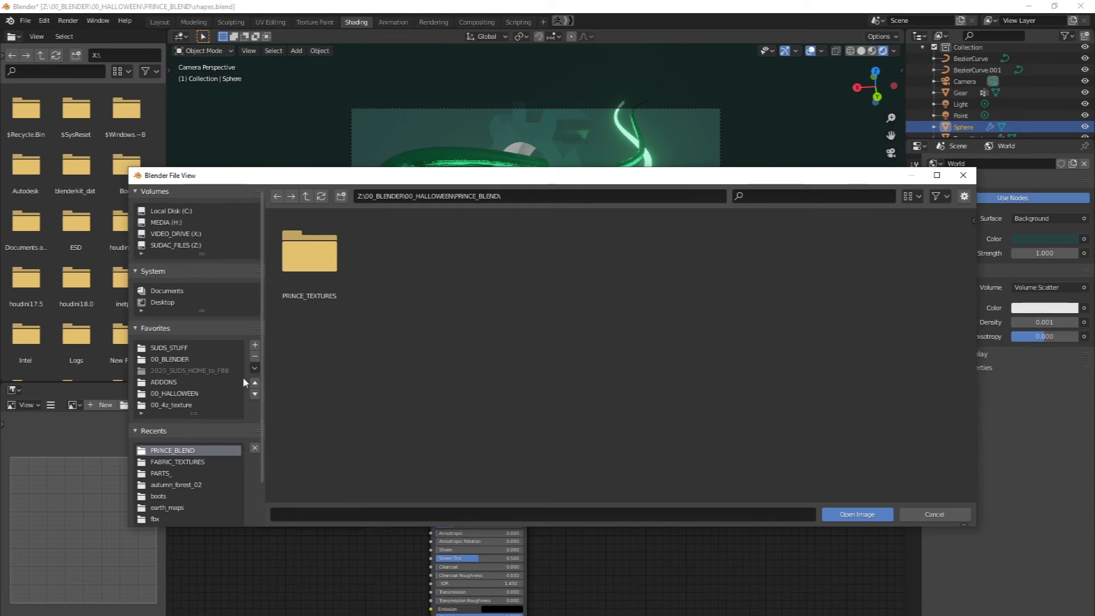
left_click(171, 405)
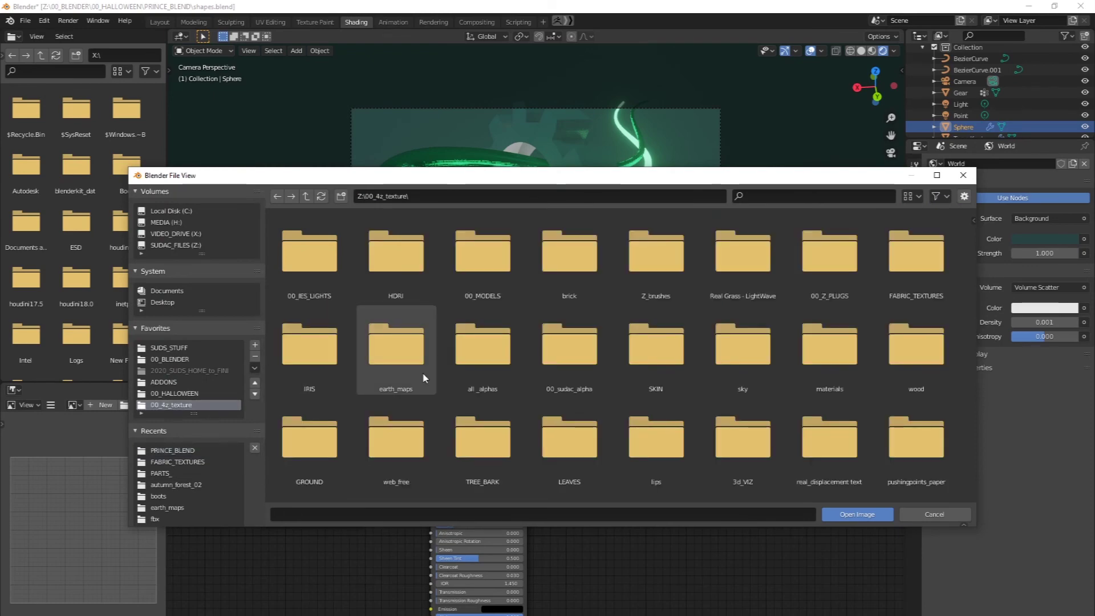
double_click(893, 244)
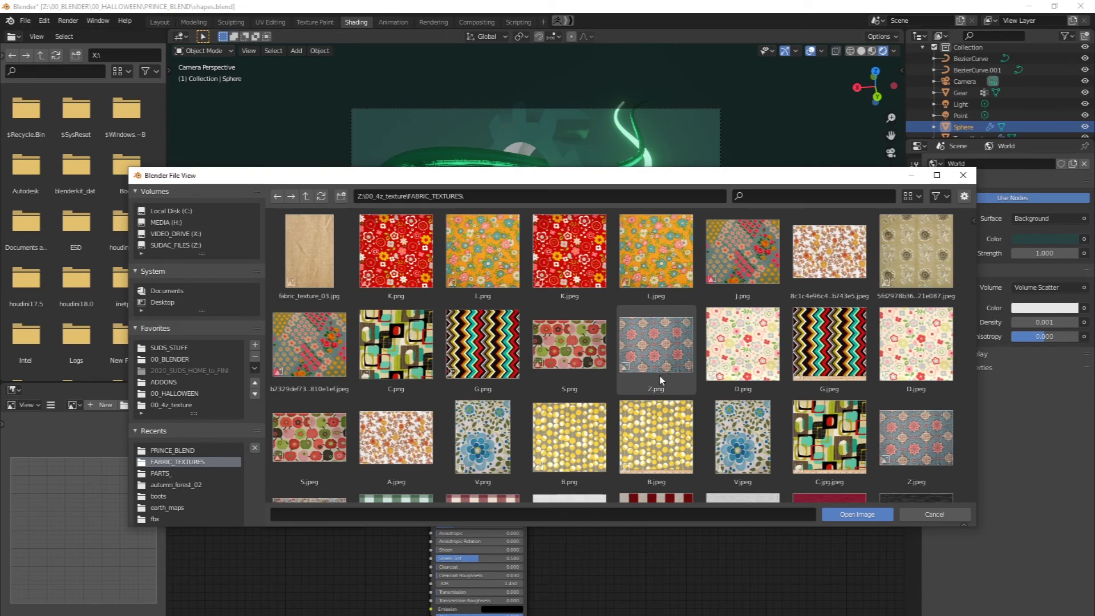
left_click(809, 338)
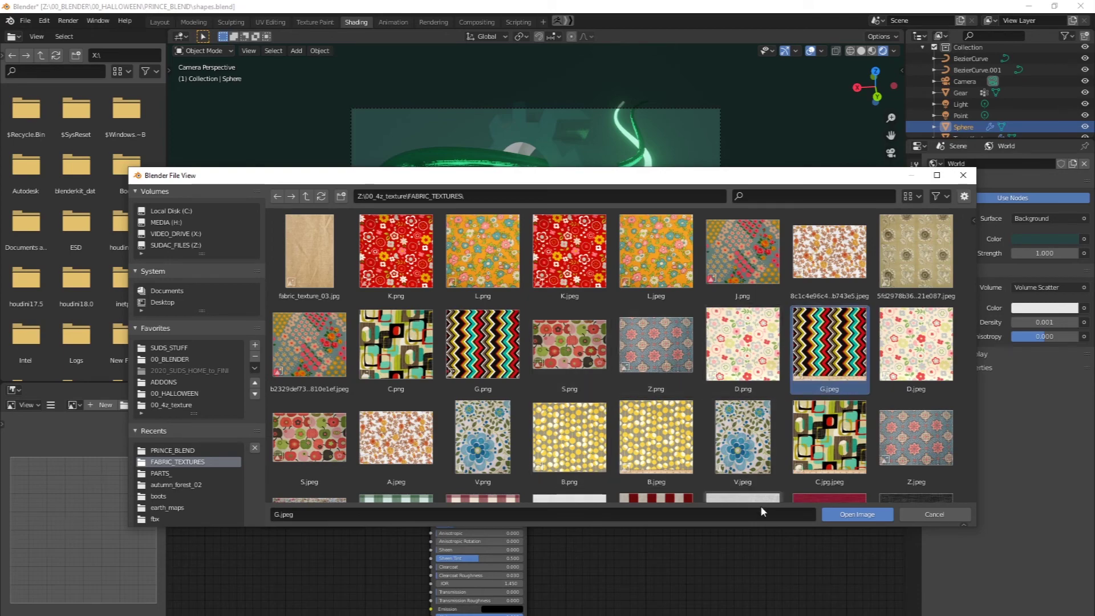
left_click(858, 516)
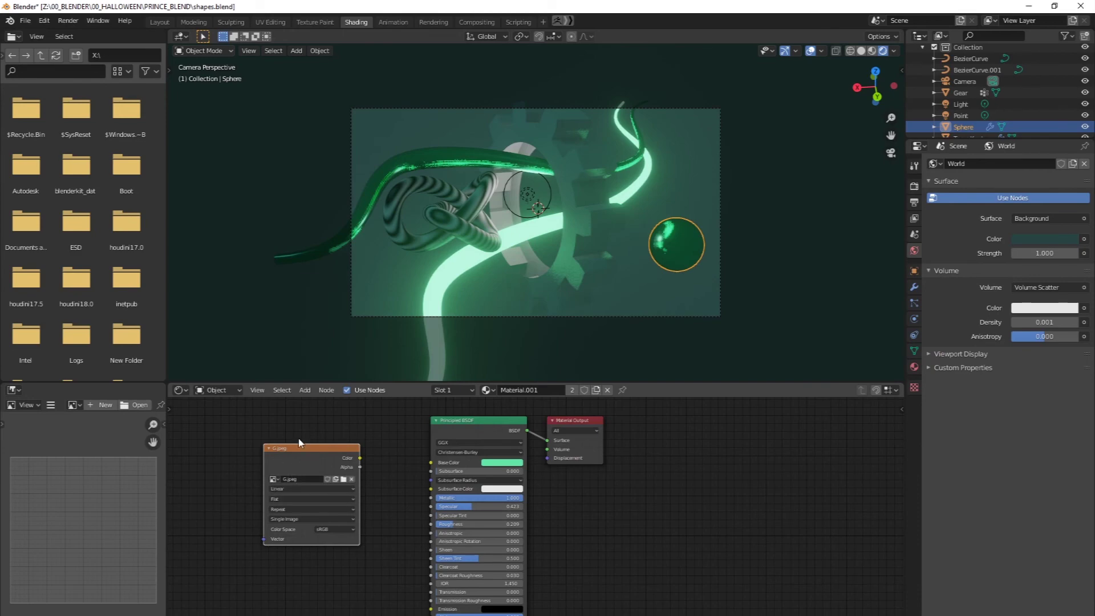
Step: Connect G.jpeg to Material.001's Base Color and lower Specular to 0
left_click_drag(294, 451, 258, 448)
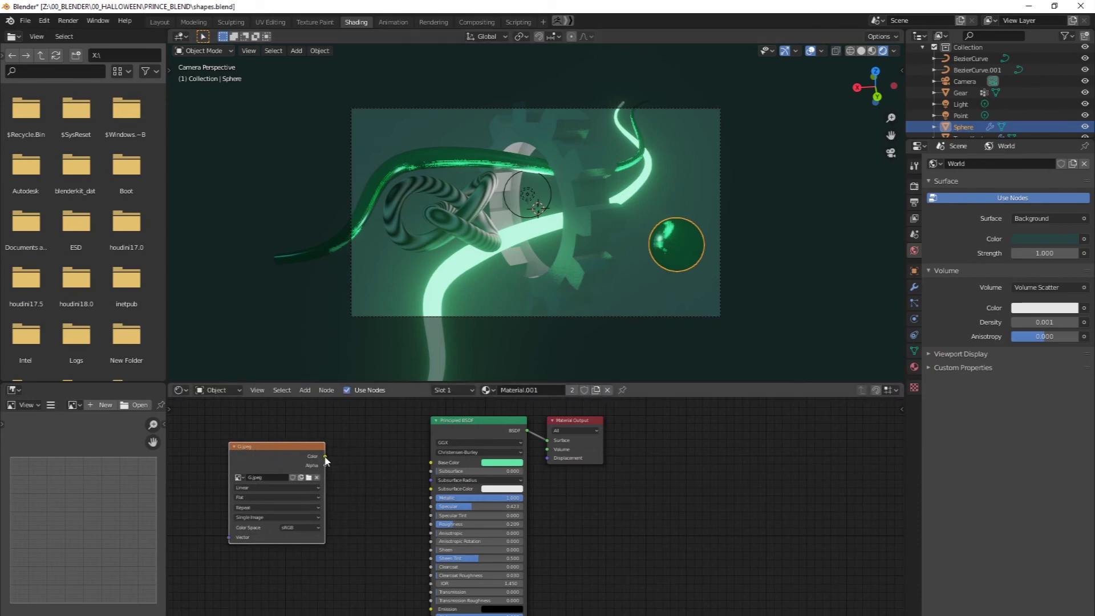
left_click_drag(370, 458, 438, 466)
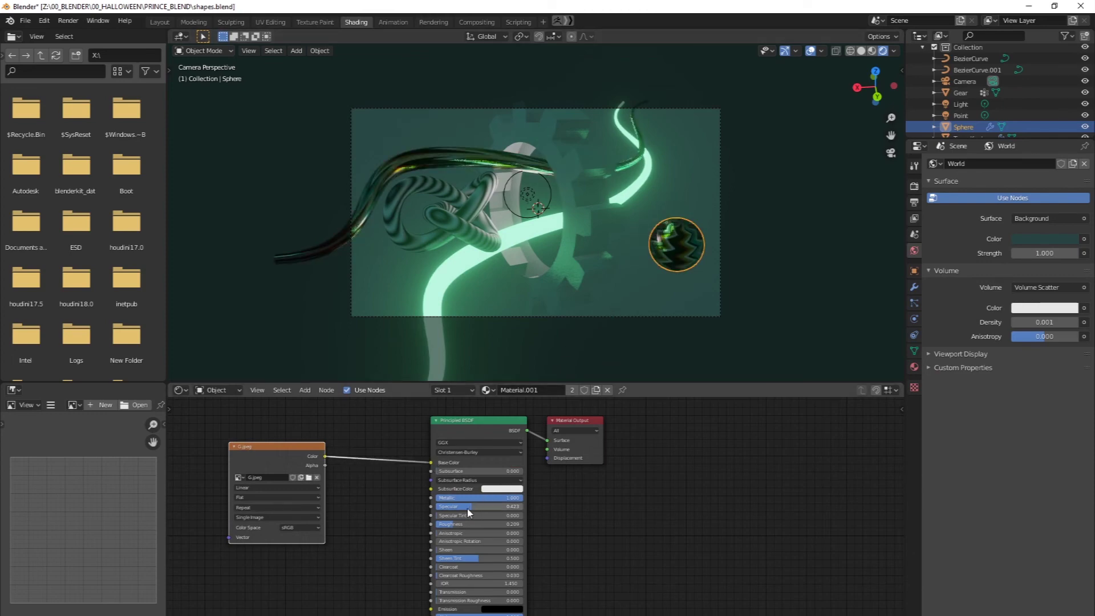
left_click_drag(470, 507, 365, 498)
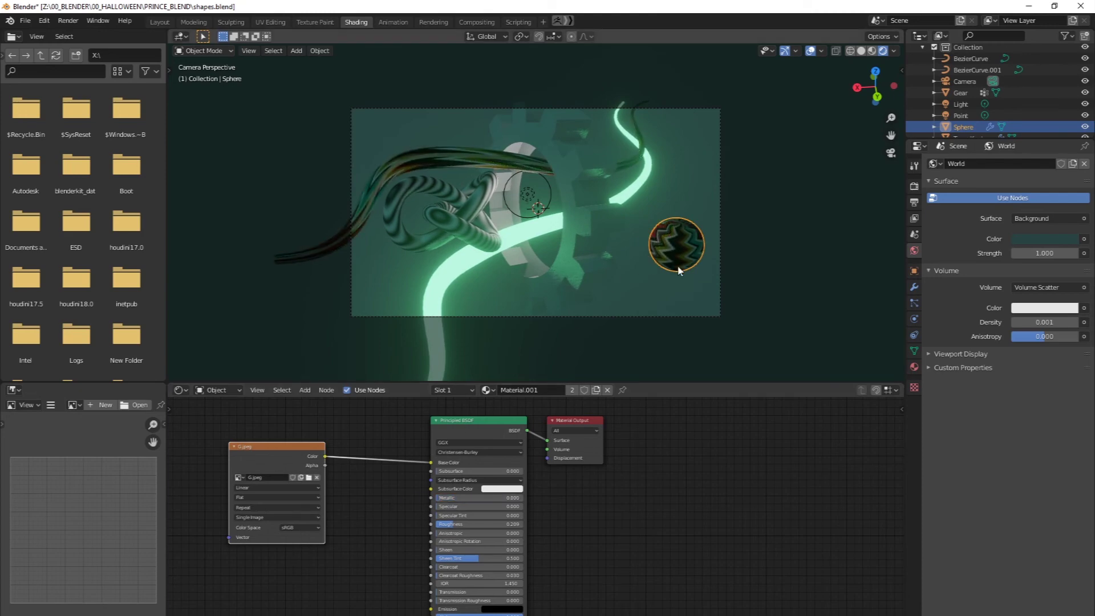
scroll(687, 253, "down", 1)
scroll(689, 252, "up", 3)
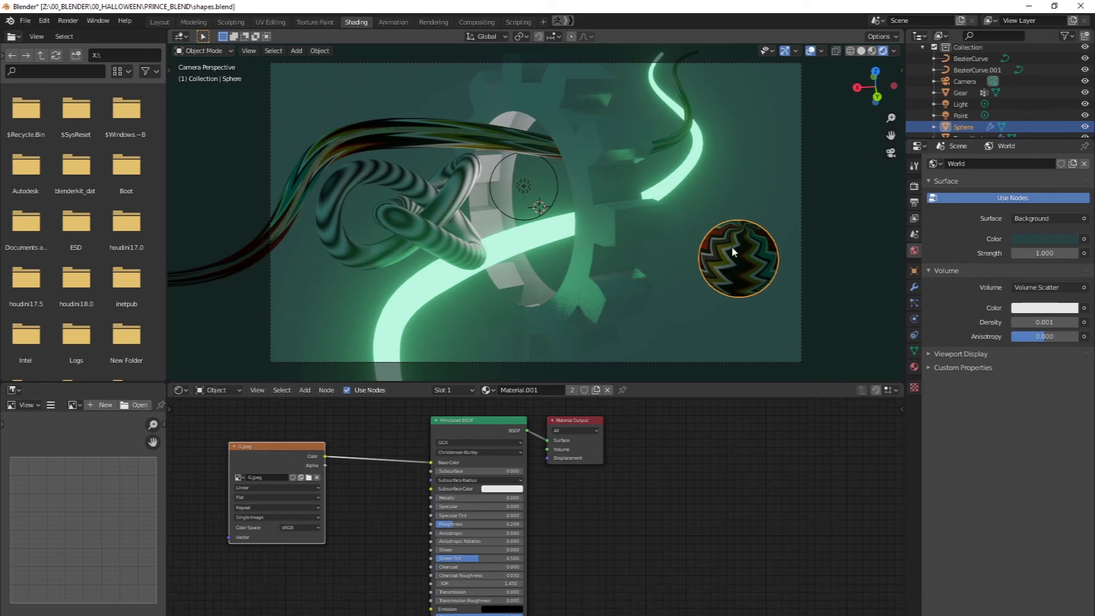
left_click(245, 497)
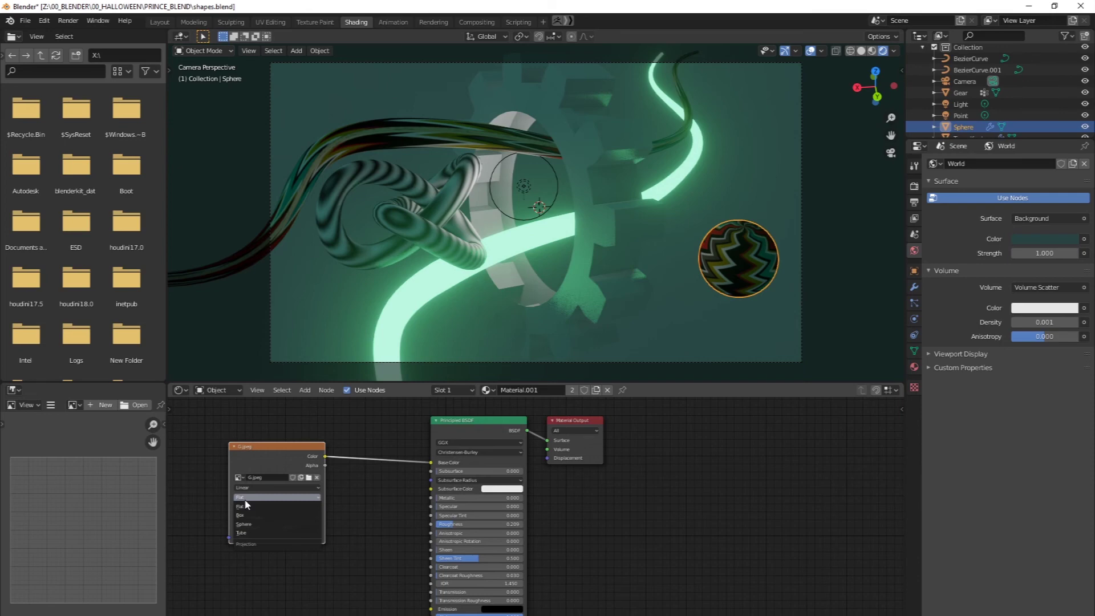
left_click(247, 515)
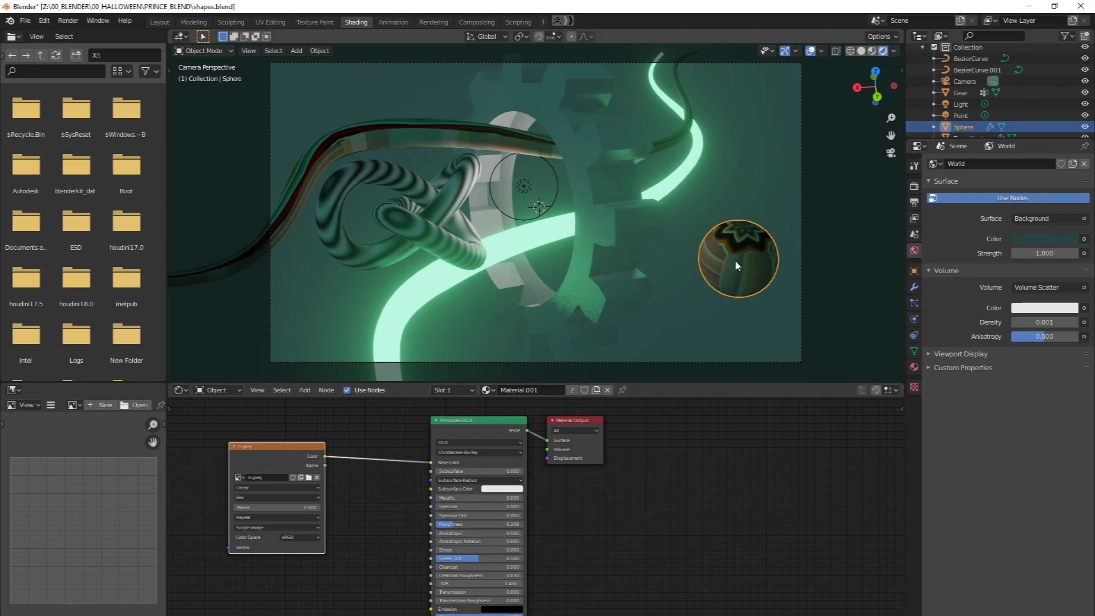
left_click(265, 497)
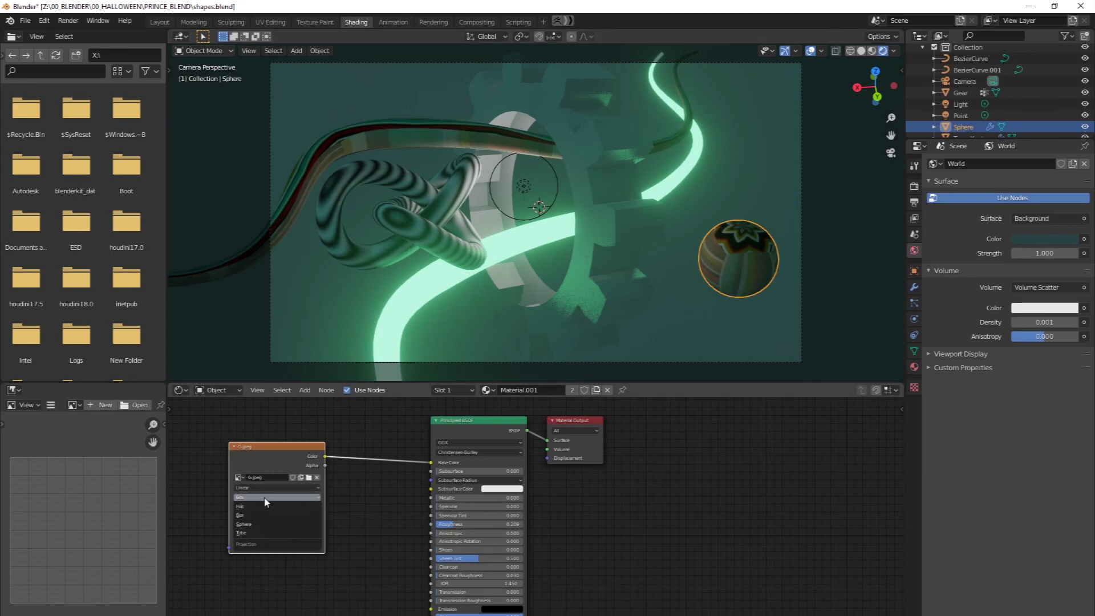
left_click(254, 525)
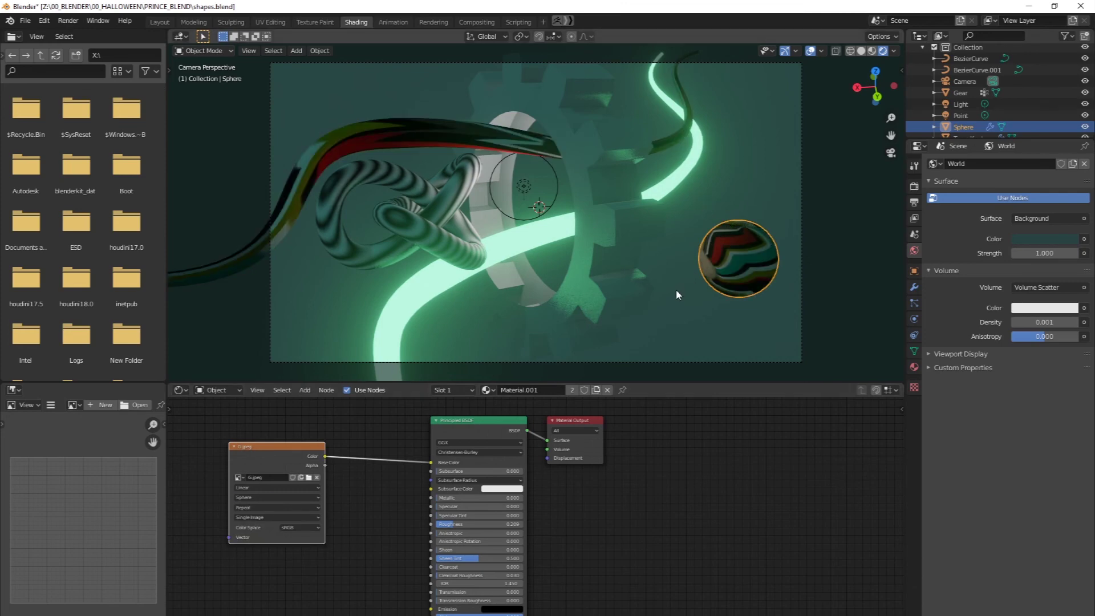
left_click(258, 487)
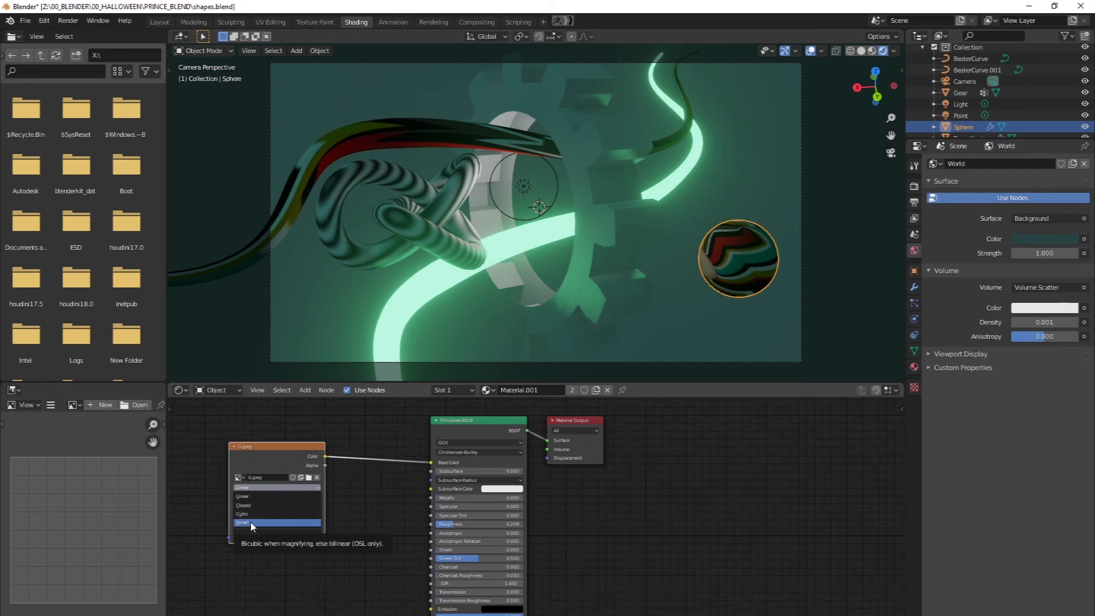
left_click(254, 494)
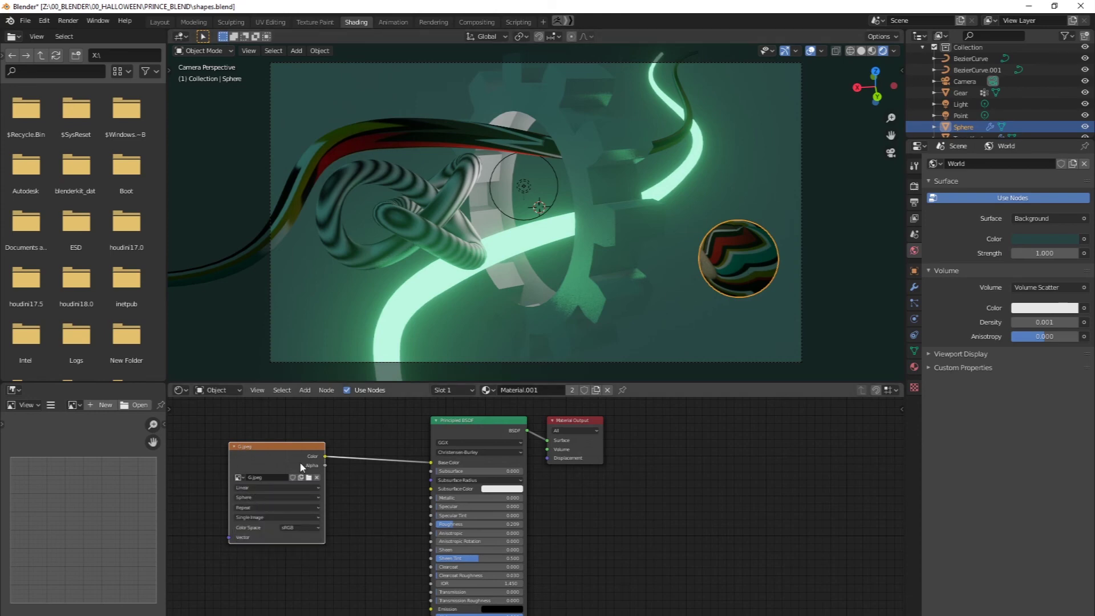
left_click(259, 497)
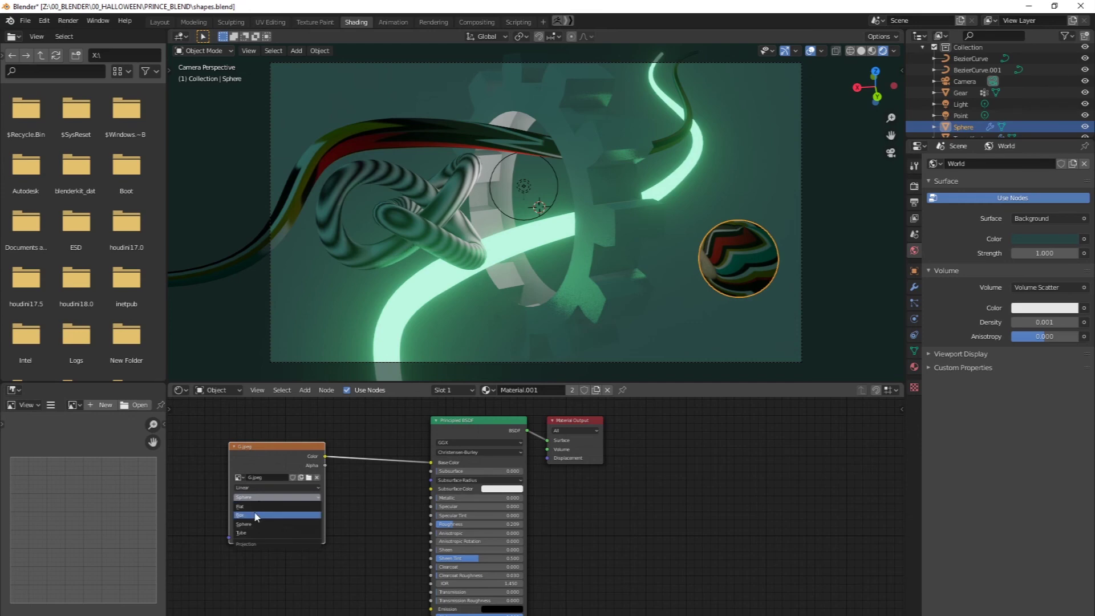
left_click(258, 507)
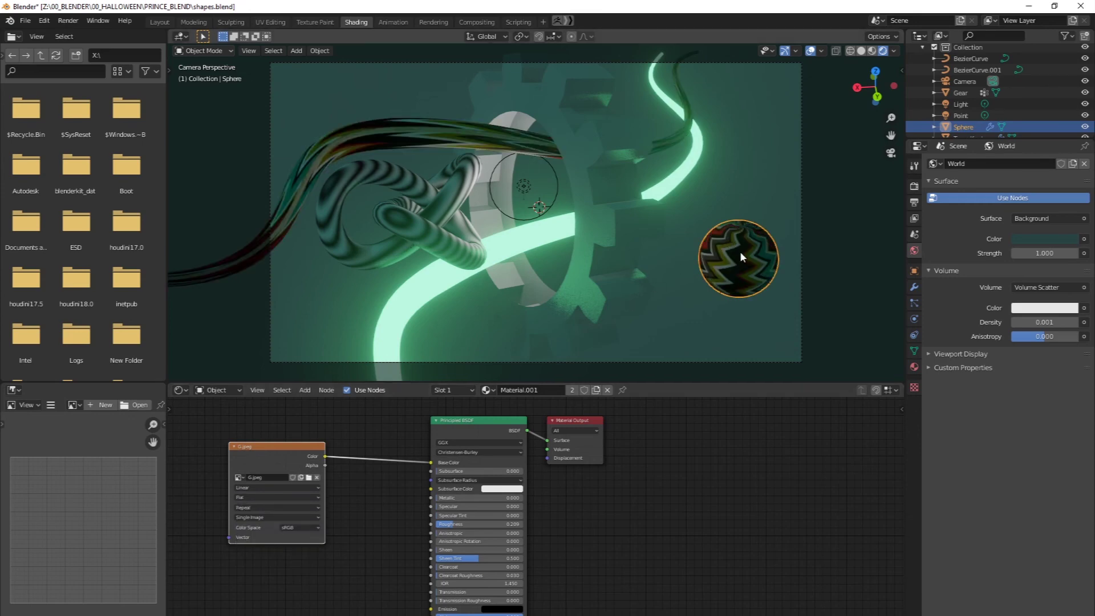
Step: Trackball-rotate the sphere, set Metallic to 0.986 and emission Value to 0.183
key("r")
key("r")
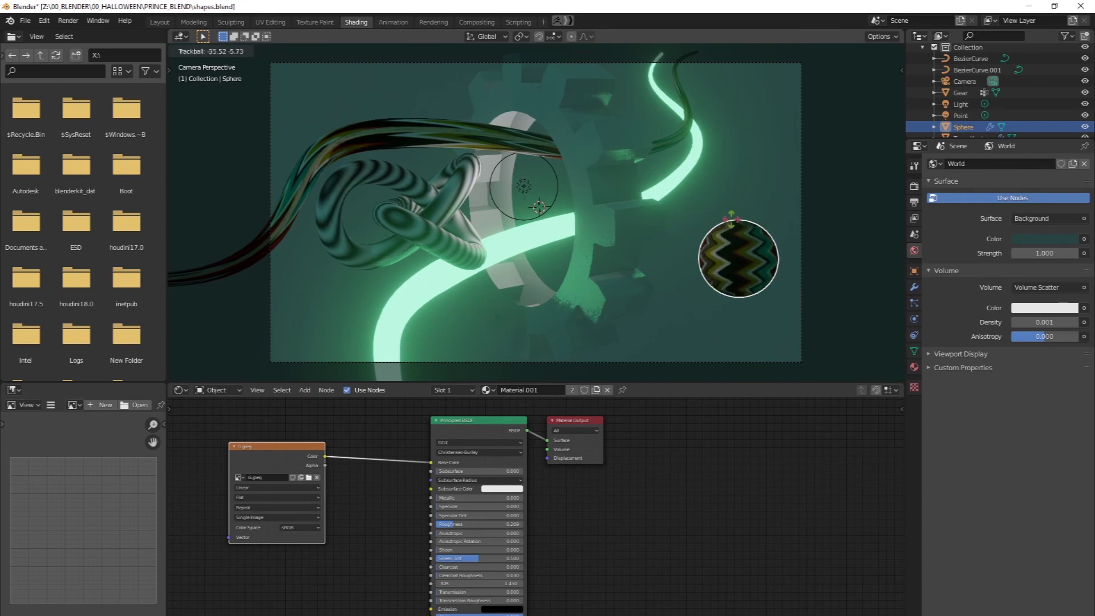
left_click(730, 337)
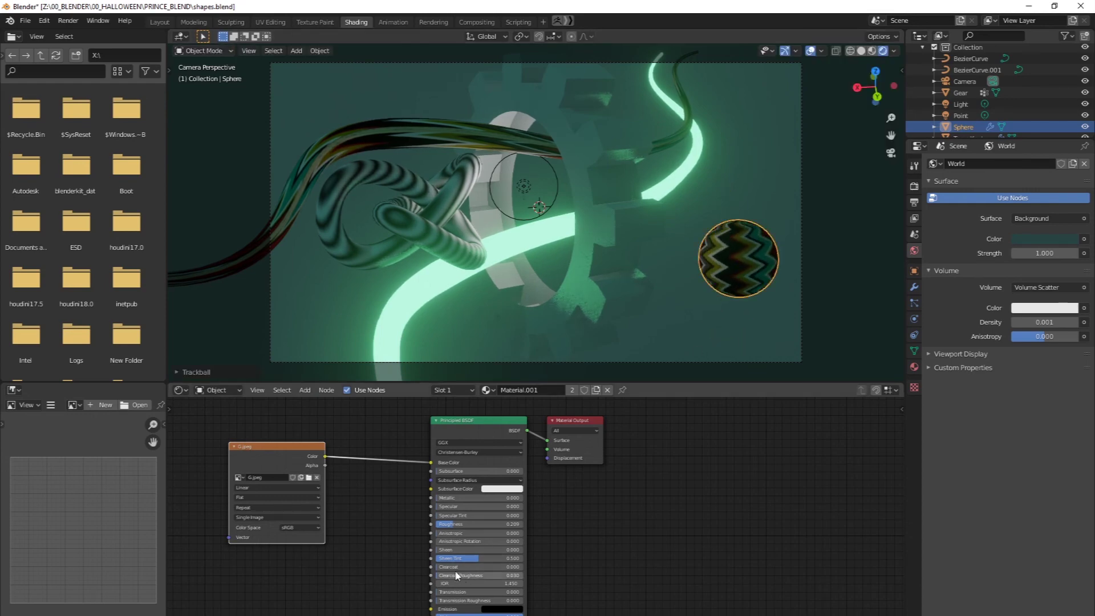
left_click_drag(438, 499, 528, 498)
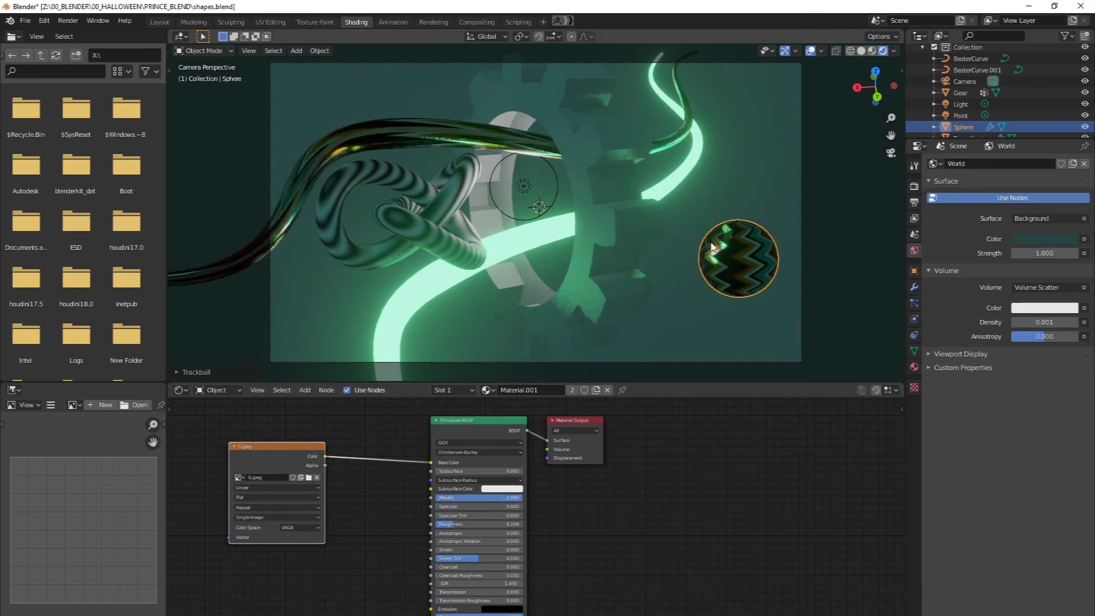
left_click(502, 609)
mouse_move(551, 552)
left_mouse_down()
mouse_move(548, 522)
mouse_move(545, 545)
left_mouse_up()
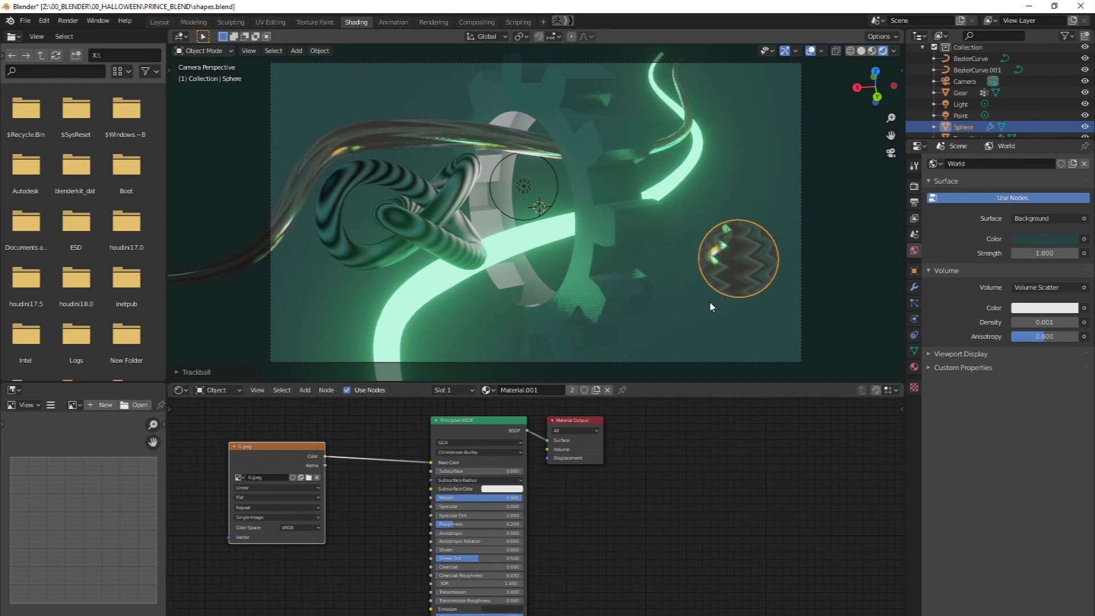
key("shift+d")
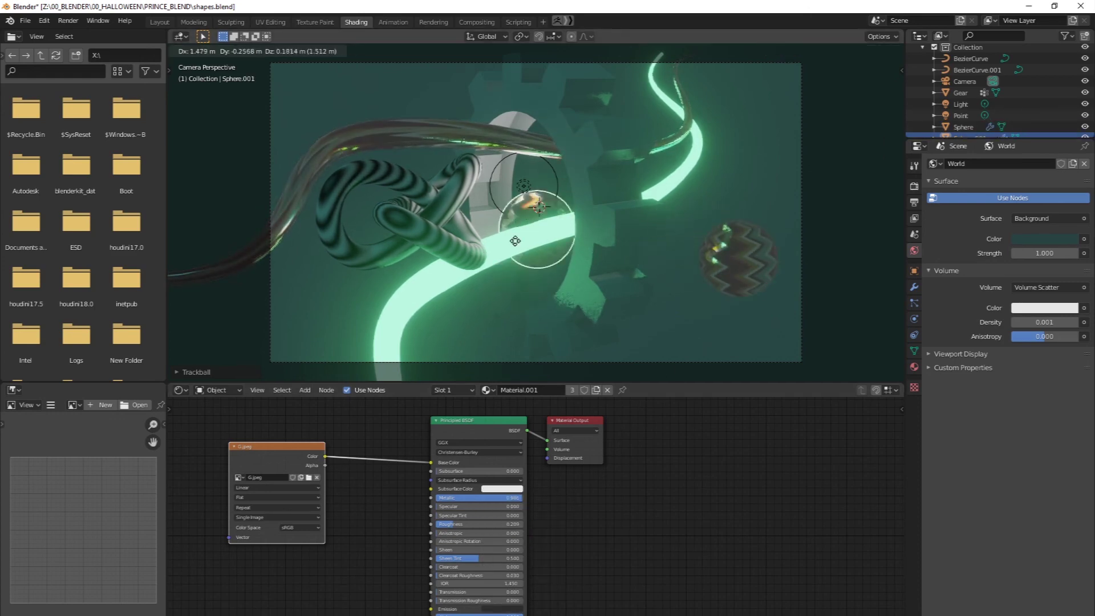
Step: Place Sphere.001, scale it down, and move it to the camera frame's top-left corner
left_click(358, 295)
key("s")
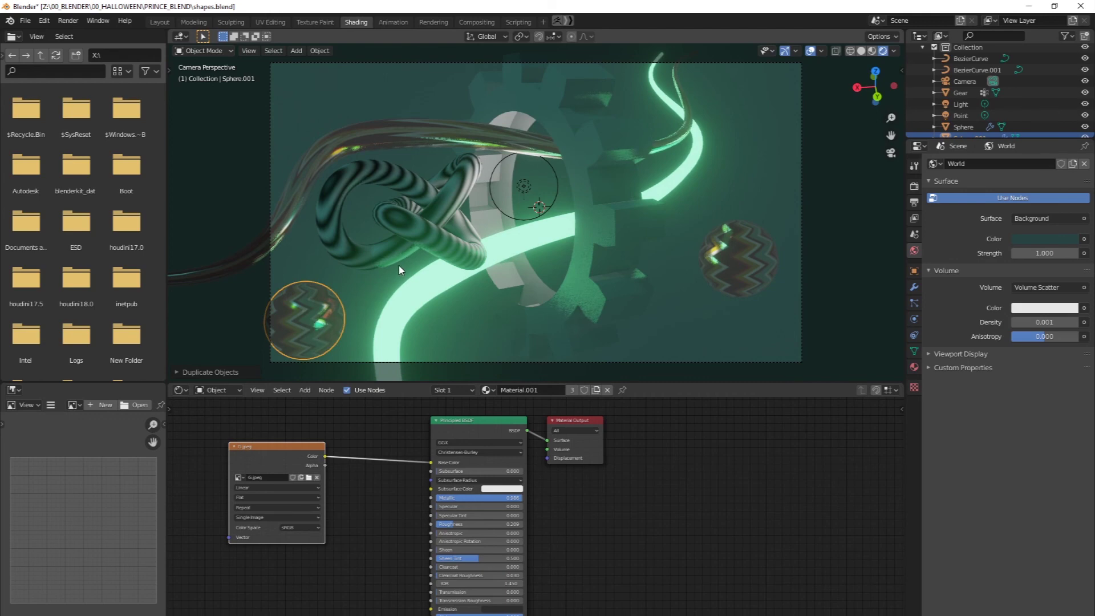
left_click(341, 305)
key("g")
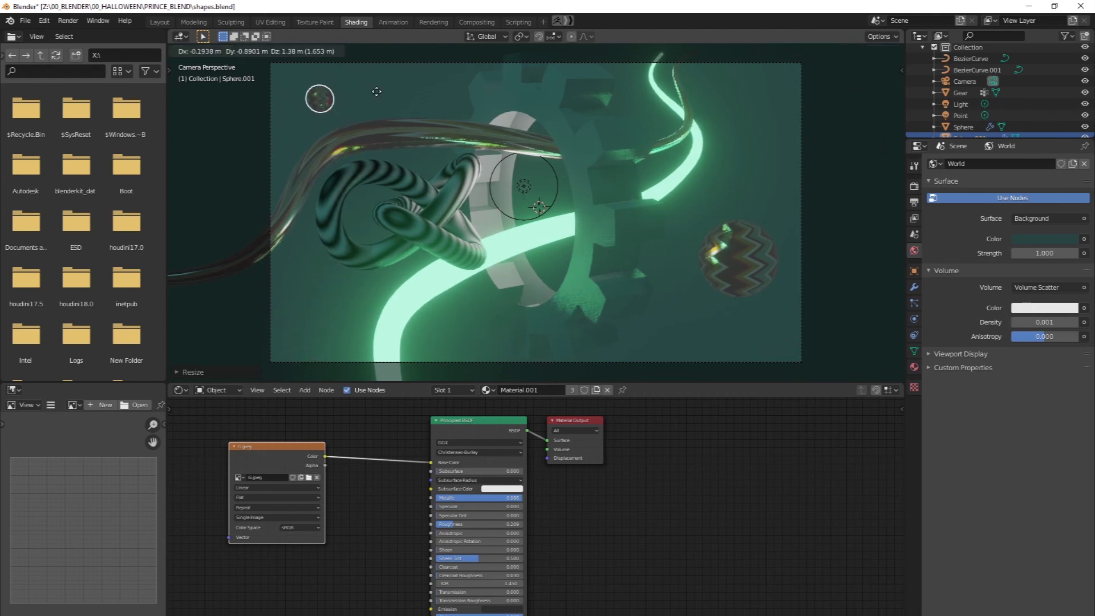
left_click(375, 100)
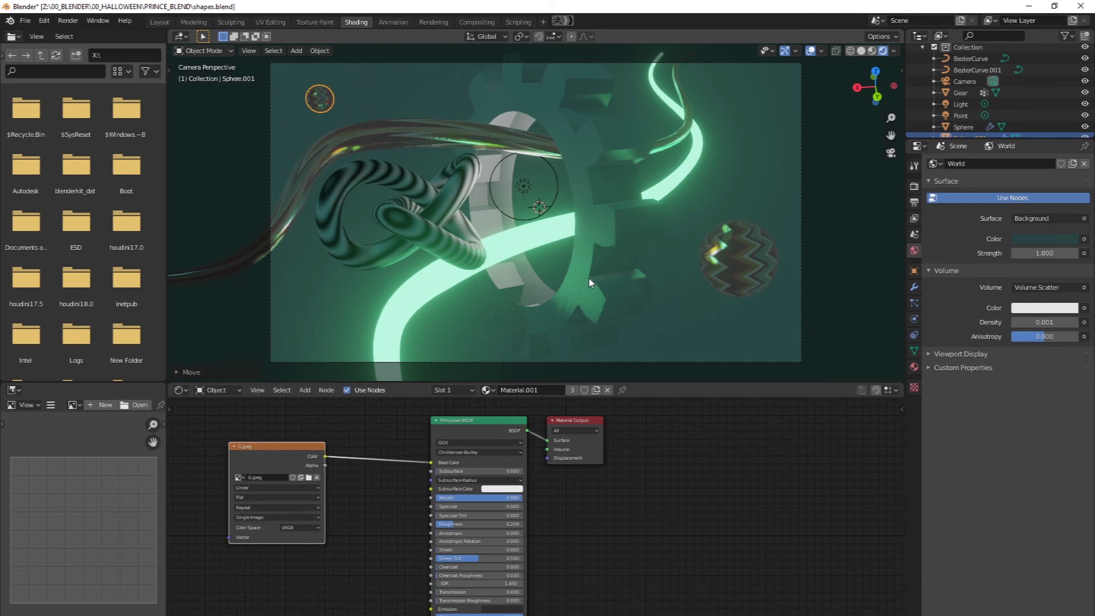
left_click(689, 137)
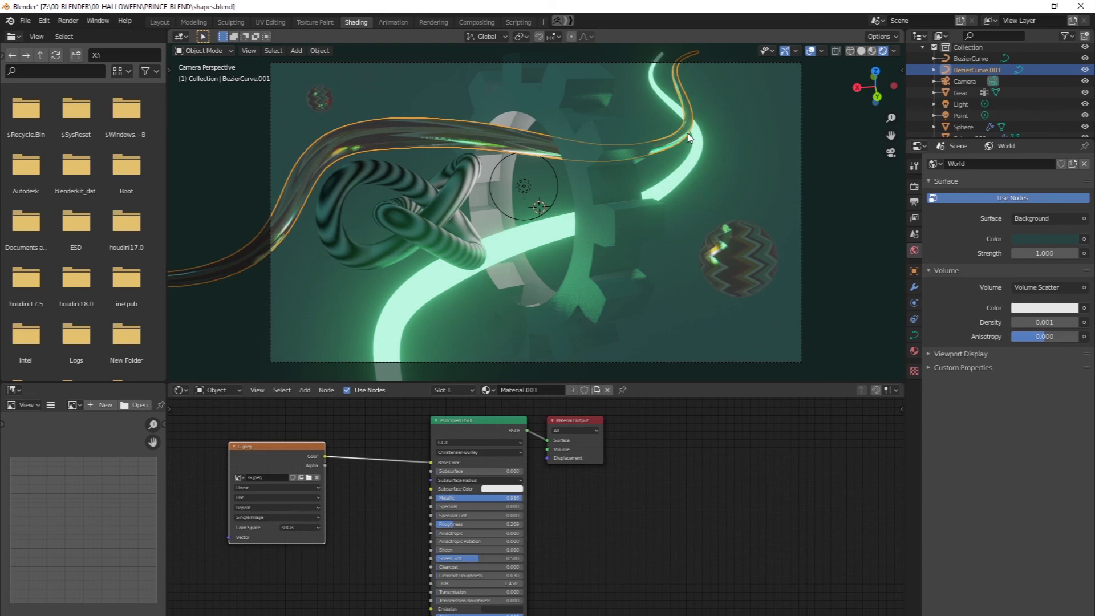
Step: Select the Torus Knot to inspect its wave-texture material, then return to the camera view
left_click(395, 184)
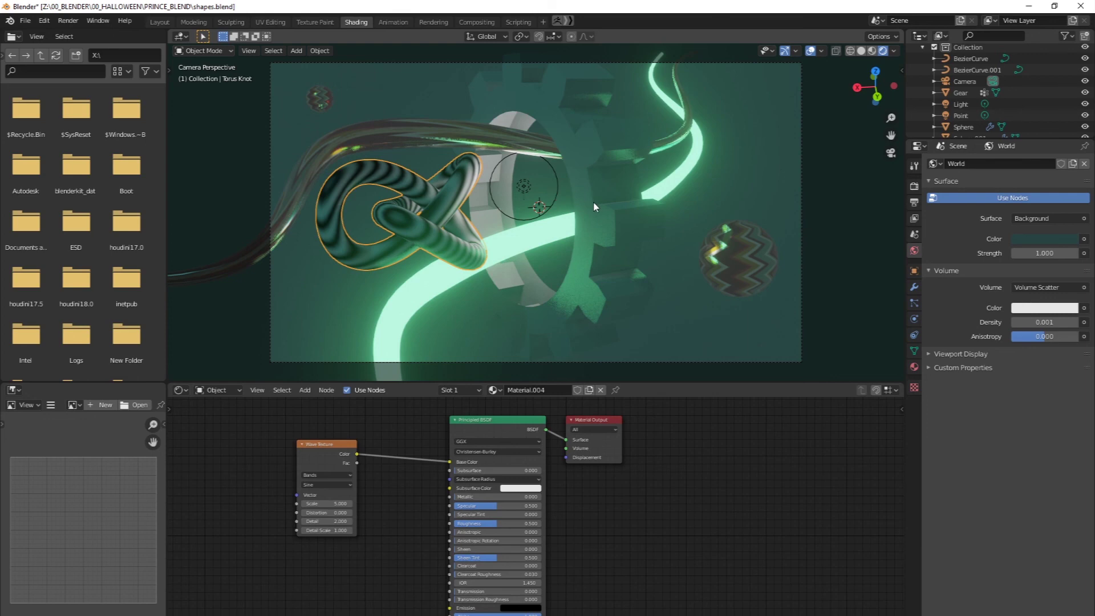
mouse_move(508, 258)
middle_mouse_down()
mouse_move(531, 262)
mouse_move(521, 275)
middle_mouse_up()
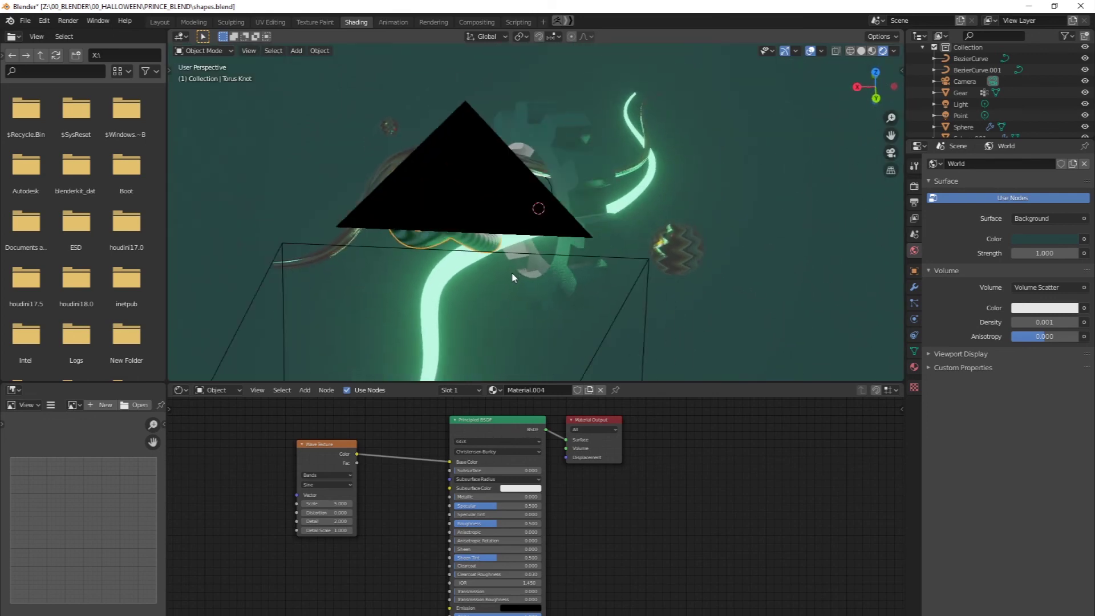
left_click(890, 153)
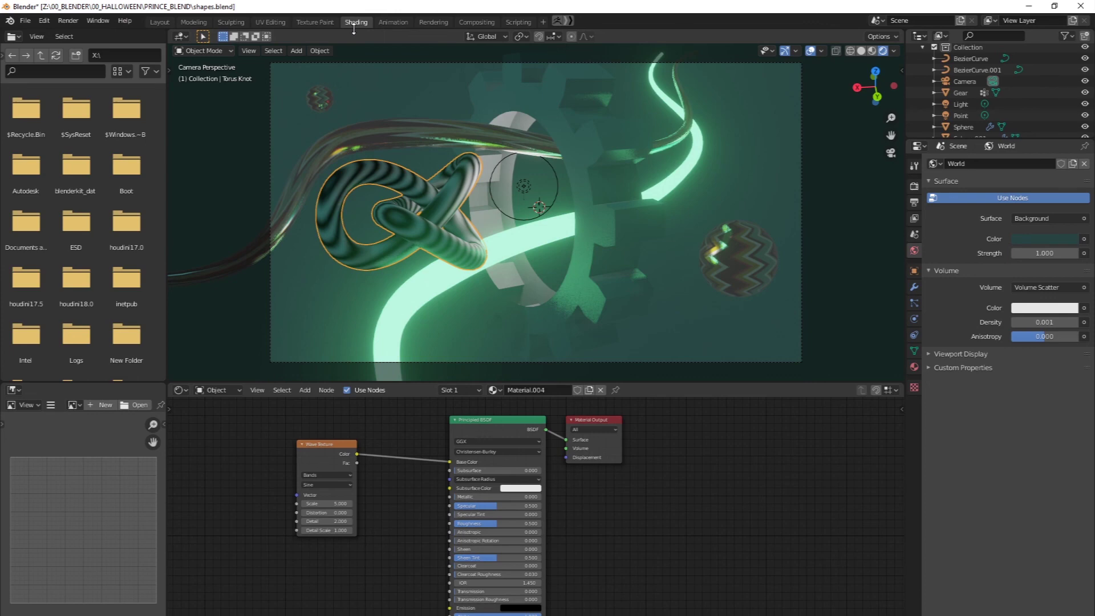
Step: Render frame 1 as a still image from the Rendering workspace
left_click(432, 23)
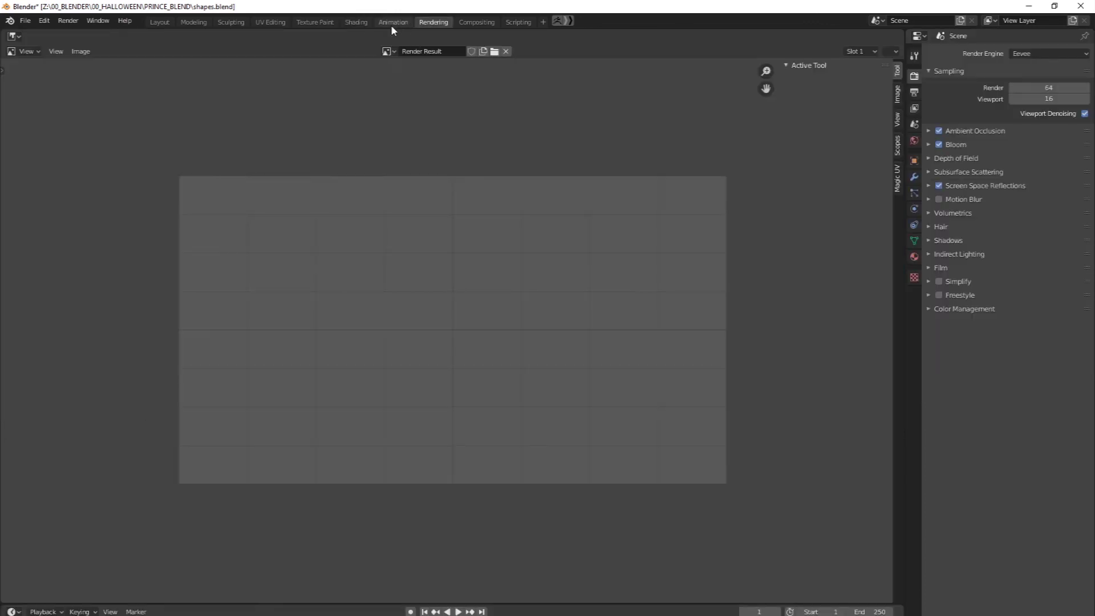
left_click(67, 20)
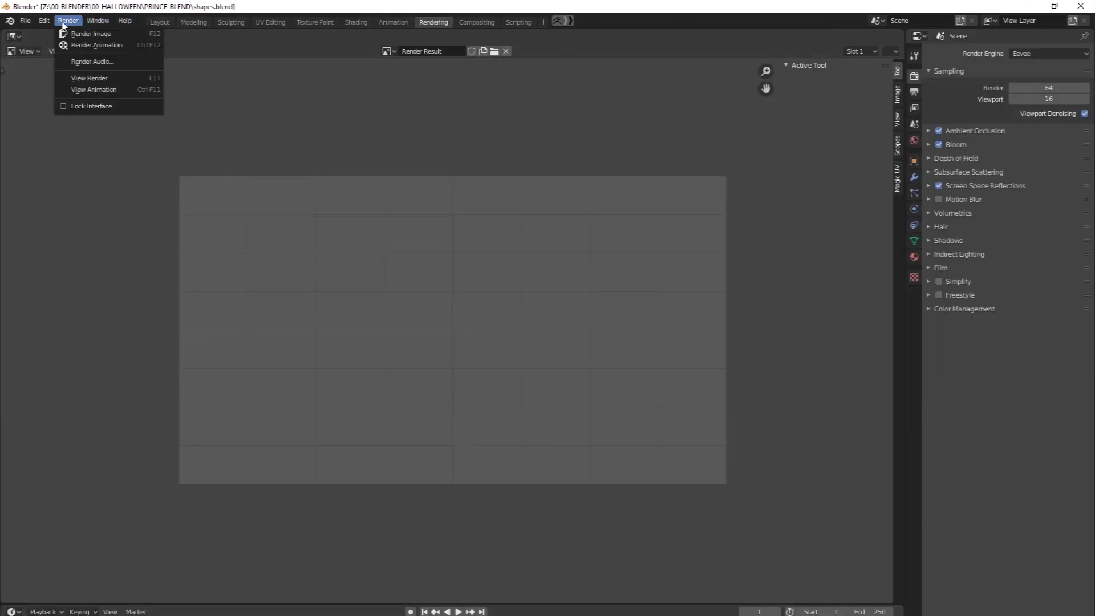
left_click(64, 34)
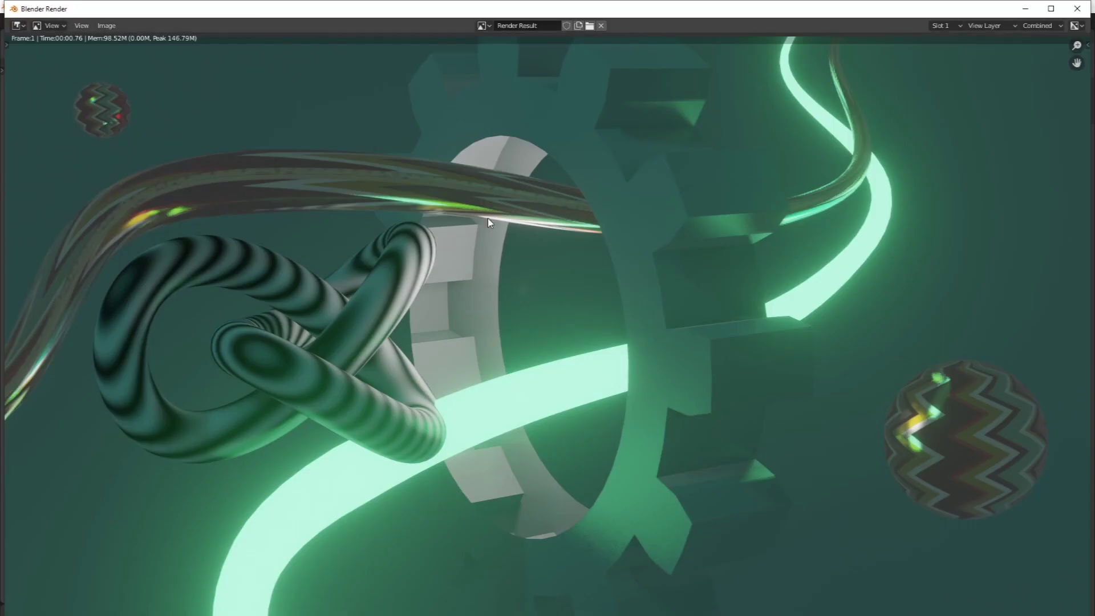
left_click(104, 25)
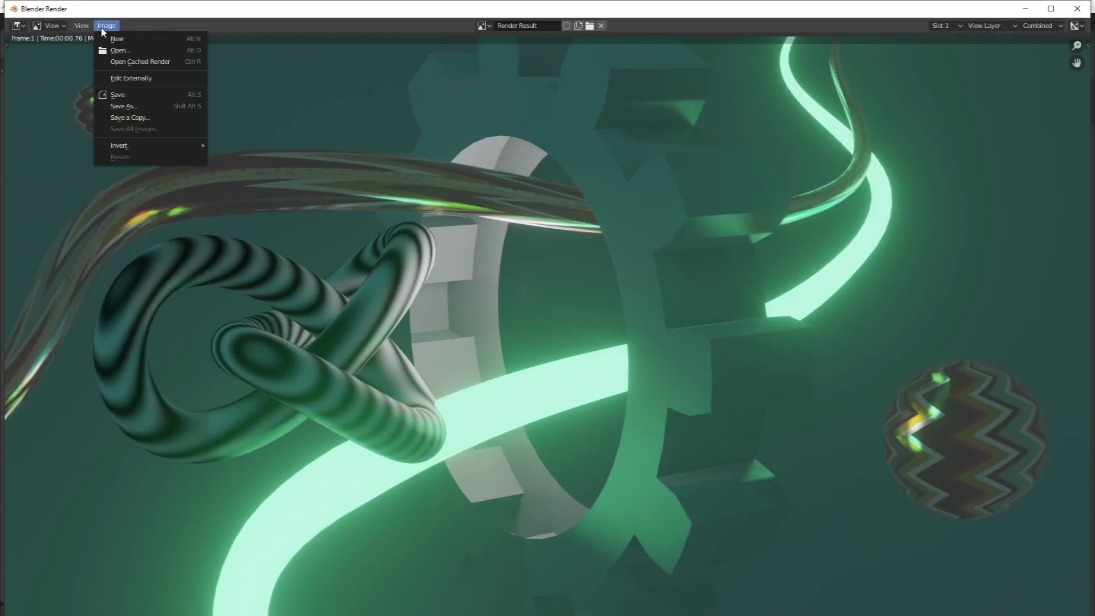
left_click(124, 106)
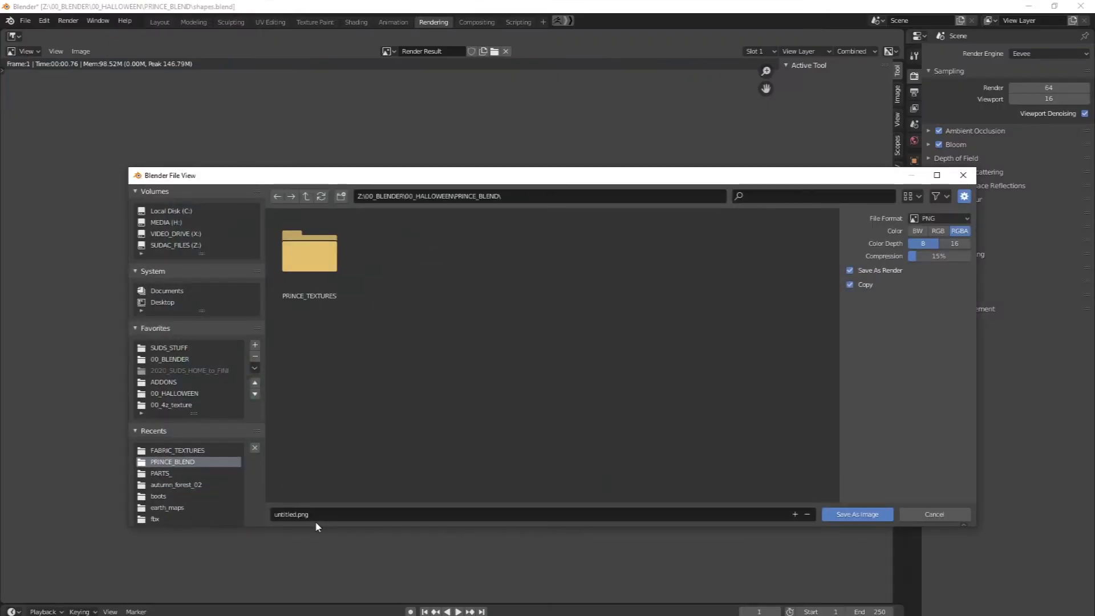
left_click(312, 516)
type("dfghdf")
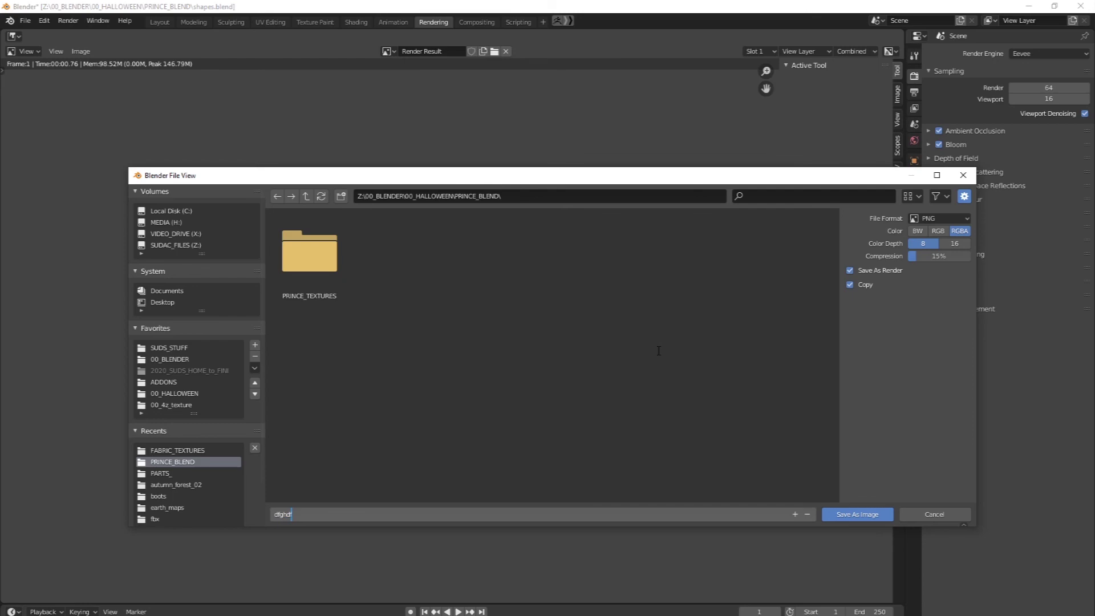
left_click(933, 516)
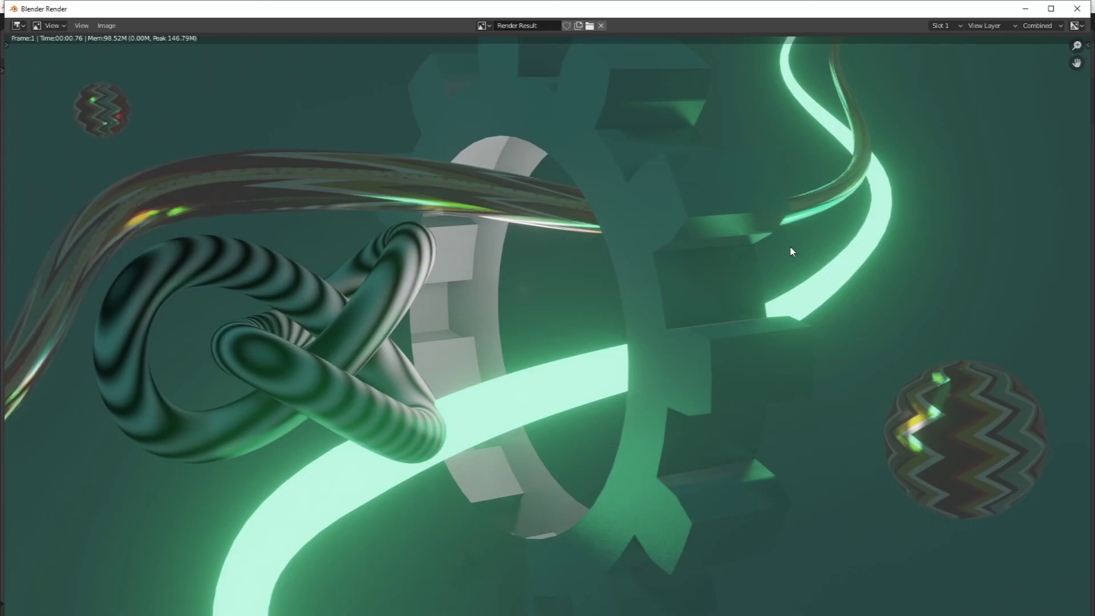